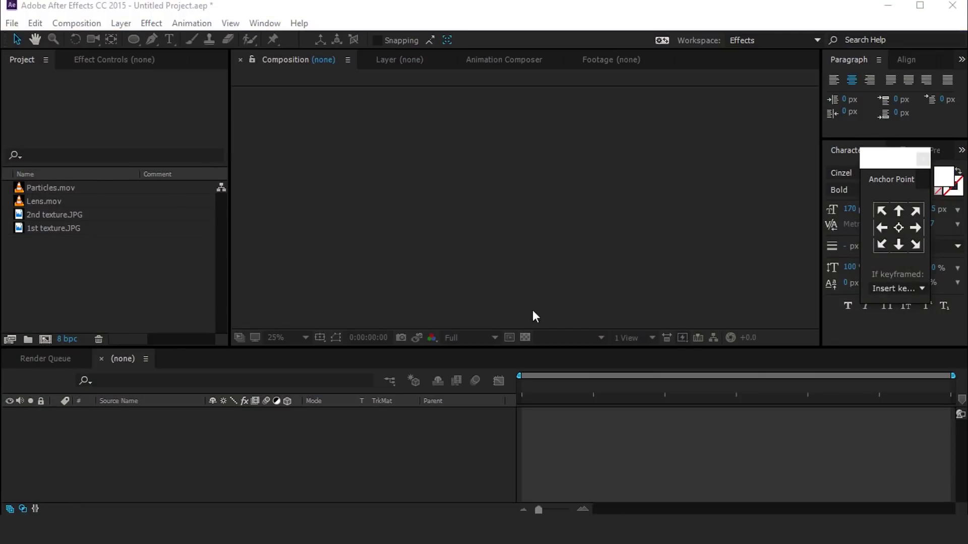
# Open the settings for a new 1920×1080, 25 fps, ten-second composition.
pyautogui.click(45, 339)
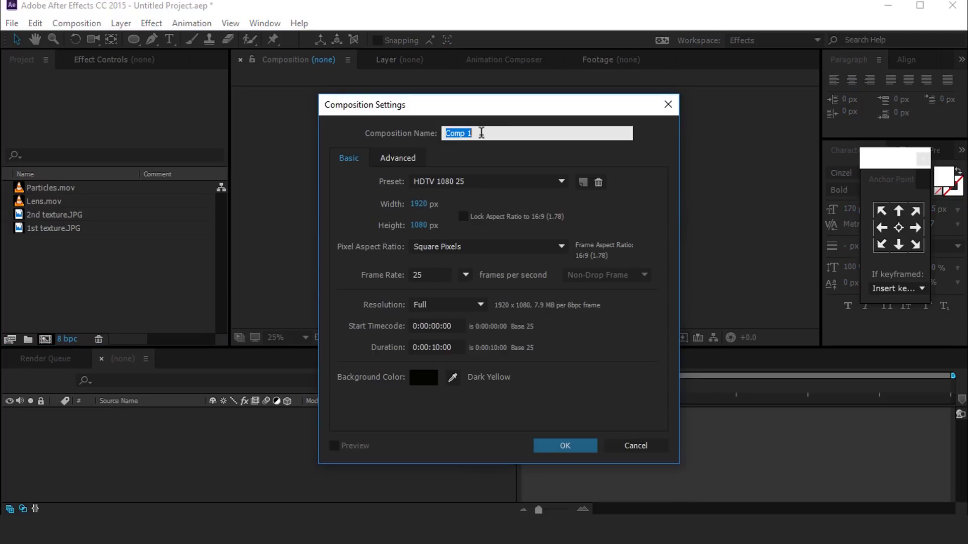
# Create the composition 'mian comp' and add a solid layer named BG.
pyautogui.write('mian comp')
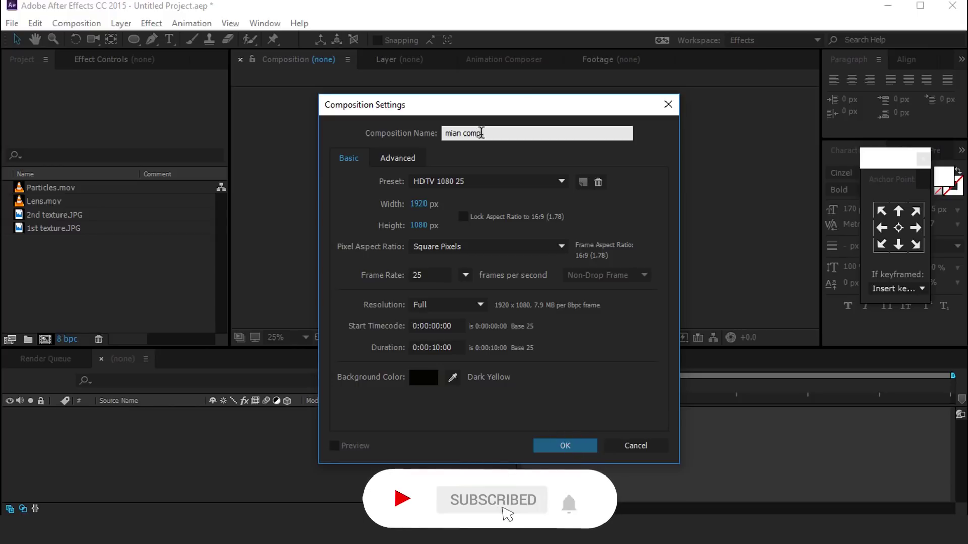
pyautogui.press('Return')
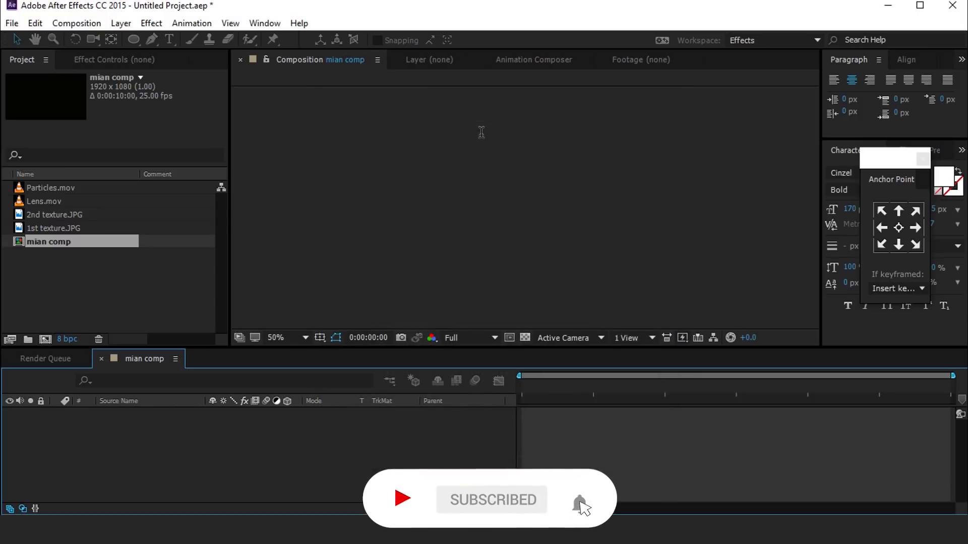
pyautogui.rightClick(252, 410)
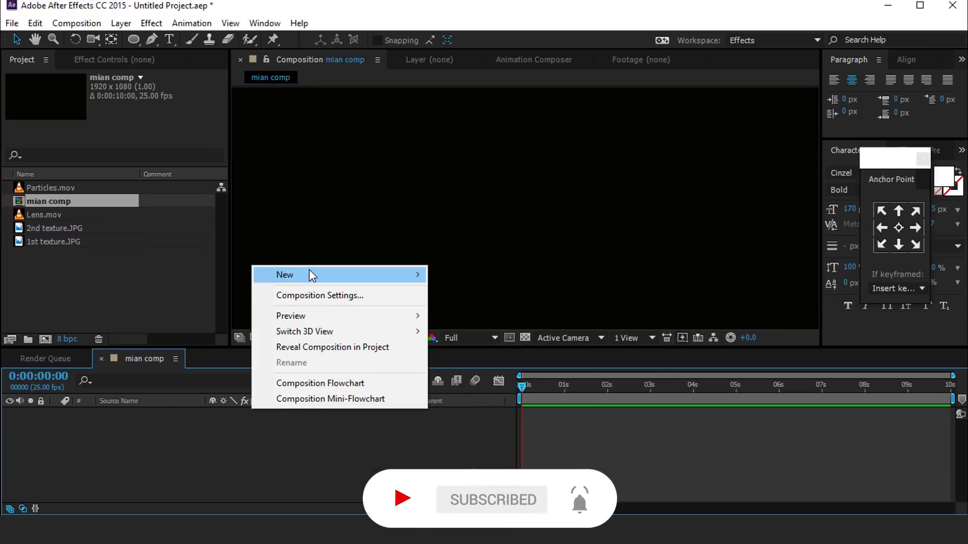
pyautogui.moveTo(312, 275)
pyautogui.click(461, 311)
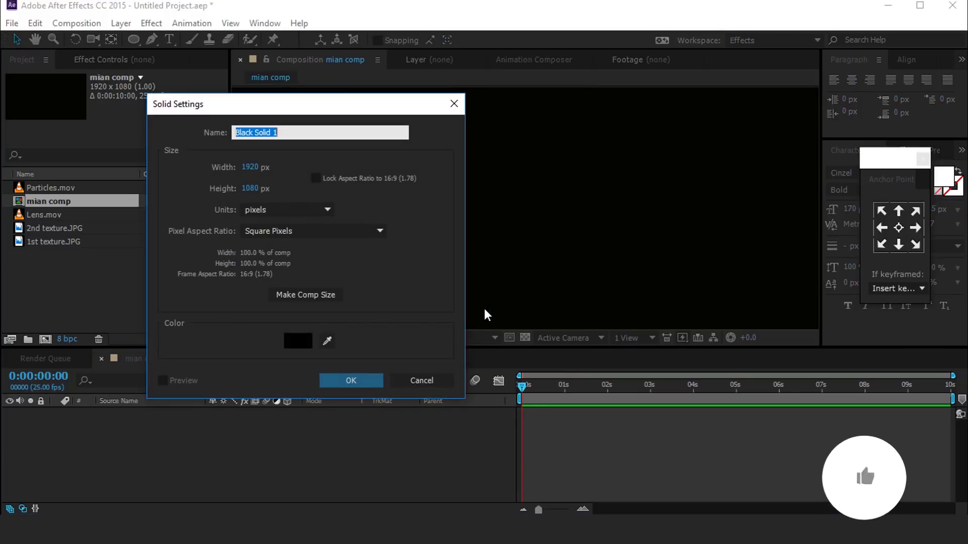
pyautogui.write('BG')
pyautogui.press('Return')
# Apply a Fill effect to BG with a near-black 0D0D0D colour.
pyautogui.hotkey('ctrl', 'space')
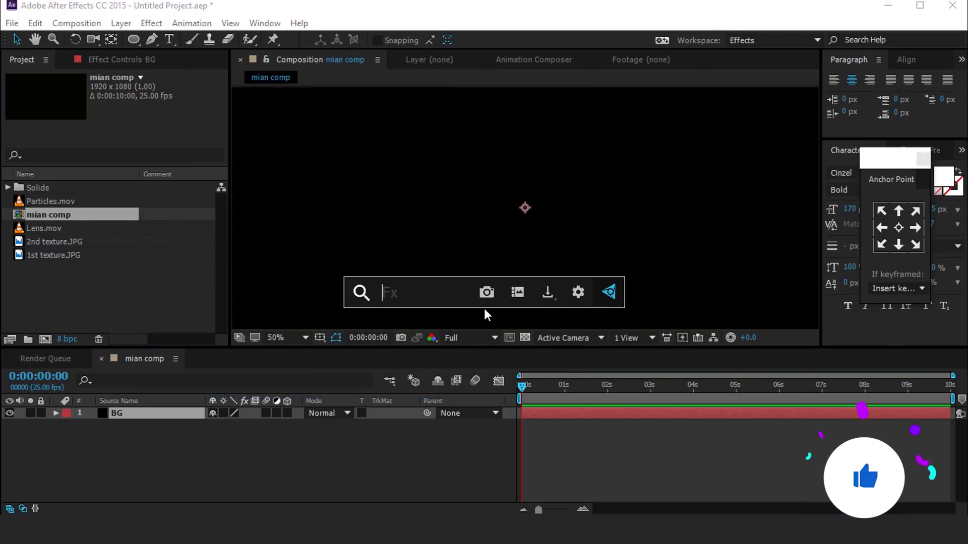
pyautogui.write('fil')
pyautogui.press('Return')
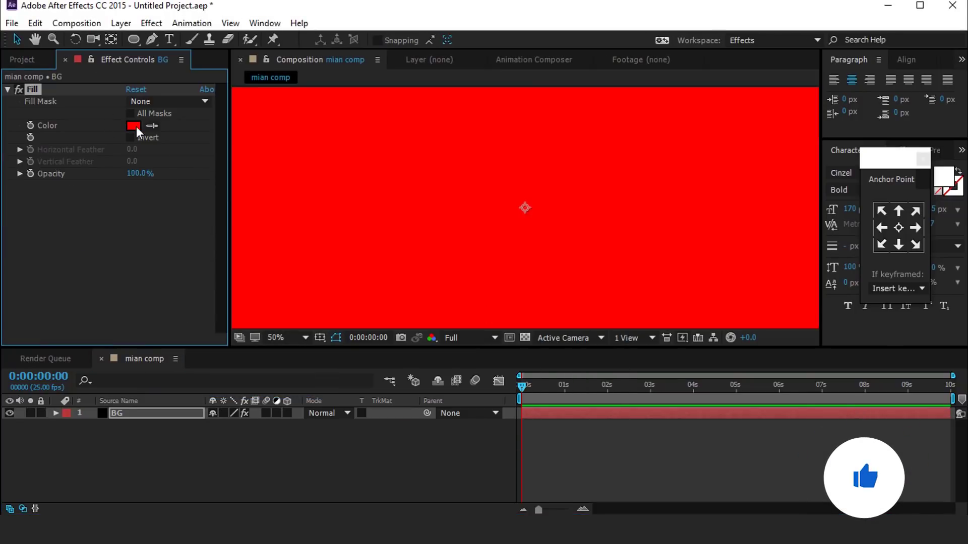
pyautogui.click(133, 127)
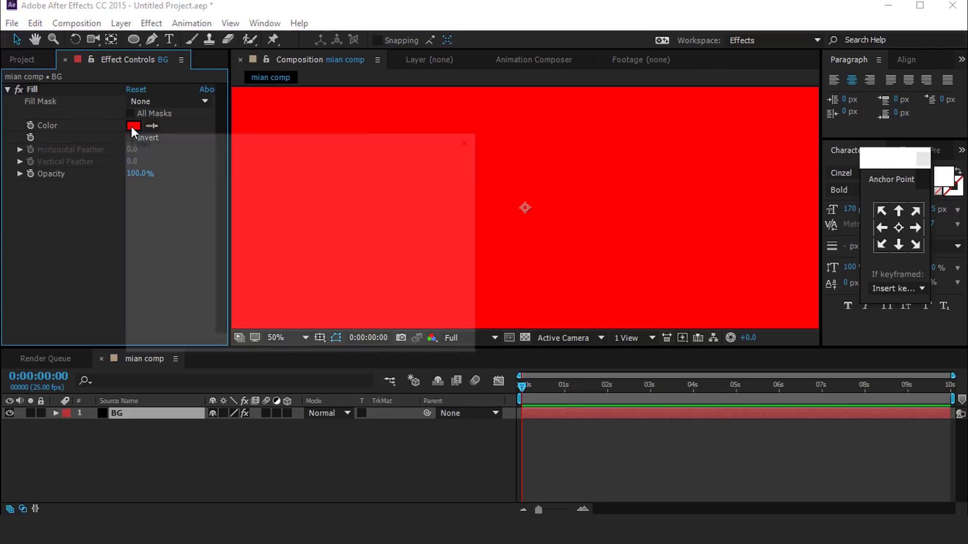
pyautogui.moveTo(134, 342)
pyautogui.mouseDown()
pyautogui.moveTo(128, 326)
pyautogui.moveTo(132, 337)
pyautogui.mouseUp()
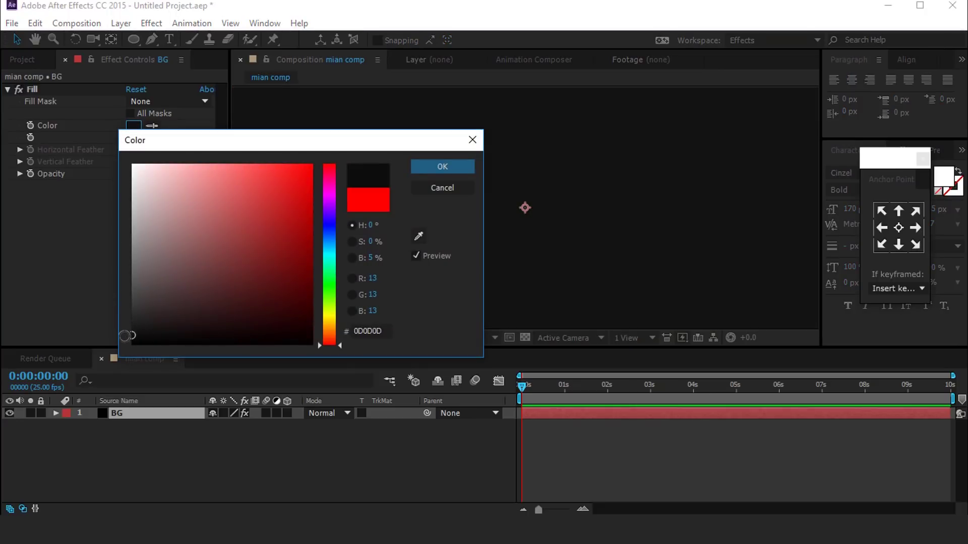
pyautogui.click(460, 169)
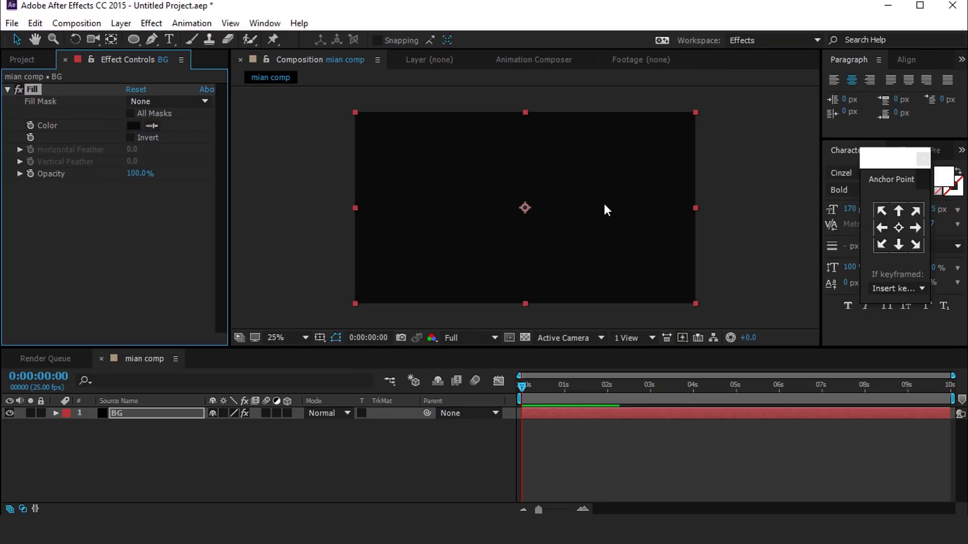
pyautogui.click(255, 441)
# Place 1st texture.JPG above BG and scale it to 35%.
pyautogui.click(6, 59)
pyautogui.click(95, 285)
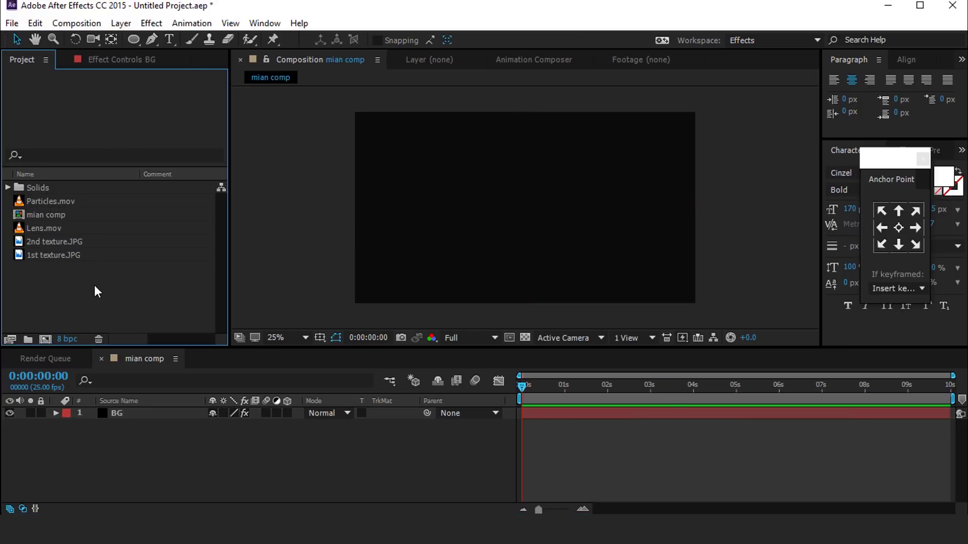
pyautogui.click(15, 256)
pyautogui.moveTo(171, 413); pyautogui.dragTo(171, 414)
pyautogui.press('s')
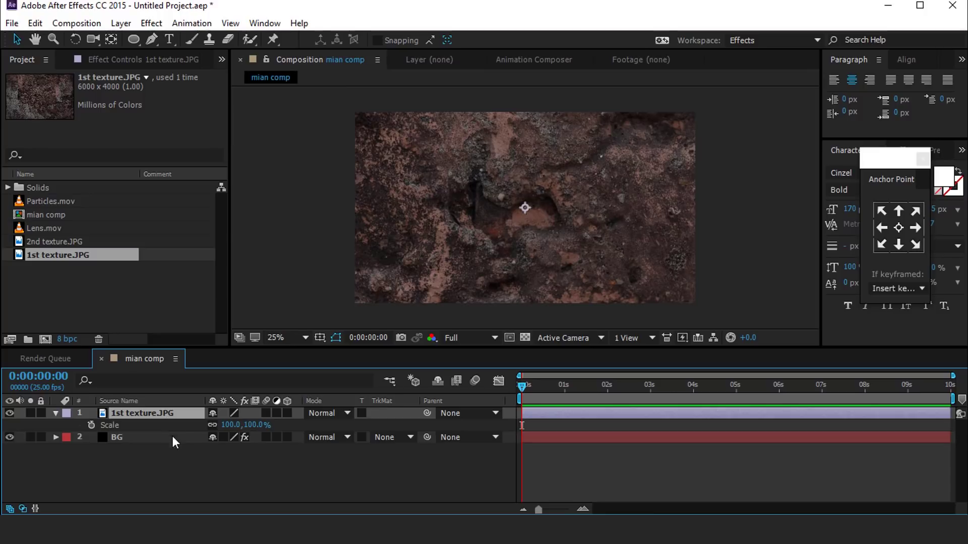
pyautogui.moveTo(261, 429); pyautogui.dragTo(227, 429)
pyautogui.click(140, 499)
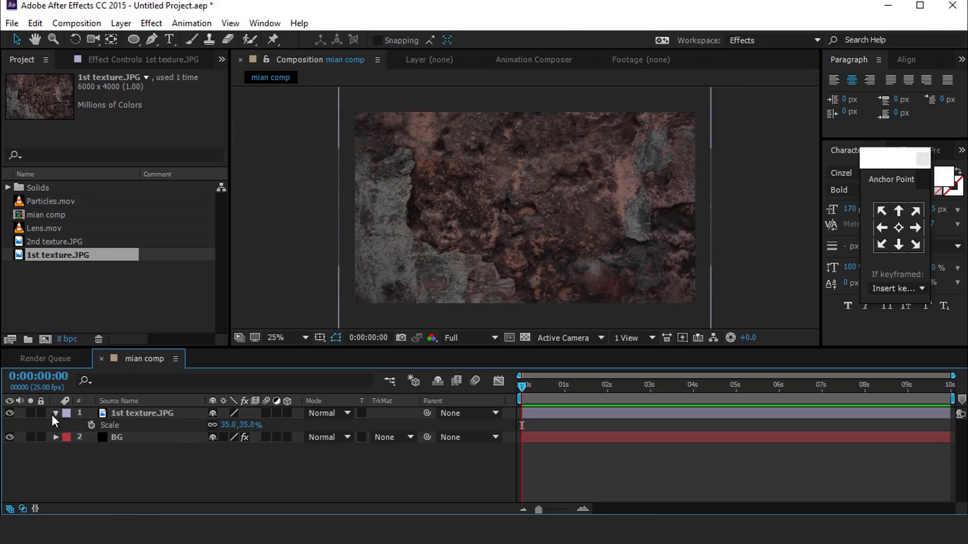
pyautogui.click(55, 419)
# Mask the texture with a centred ellipse feathered 304 pixels.
pyautogui.click(132, 413)
pyautogui.click(128, 39)
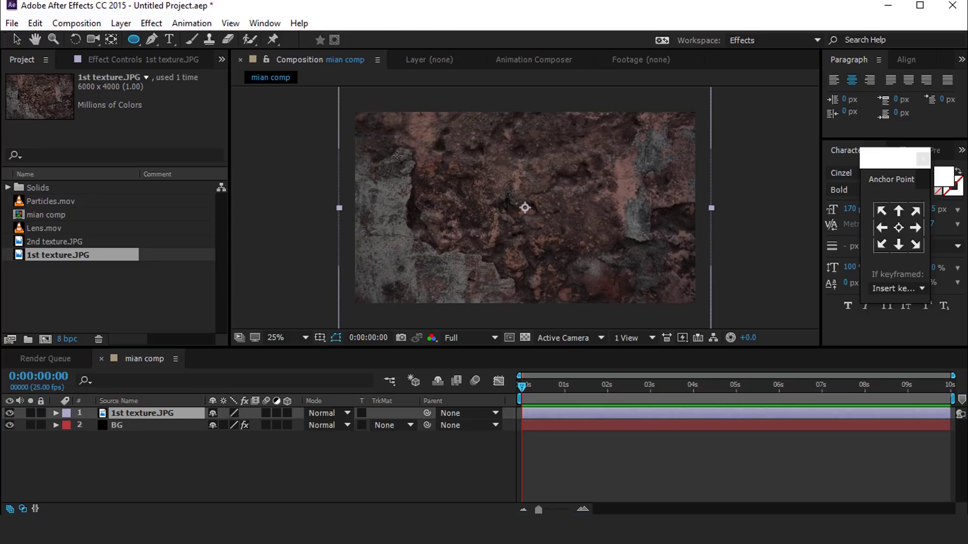
pyautogui.moveTo(398, 154); pyautogui.dragTo(653, 262)
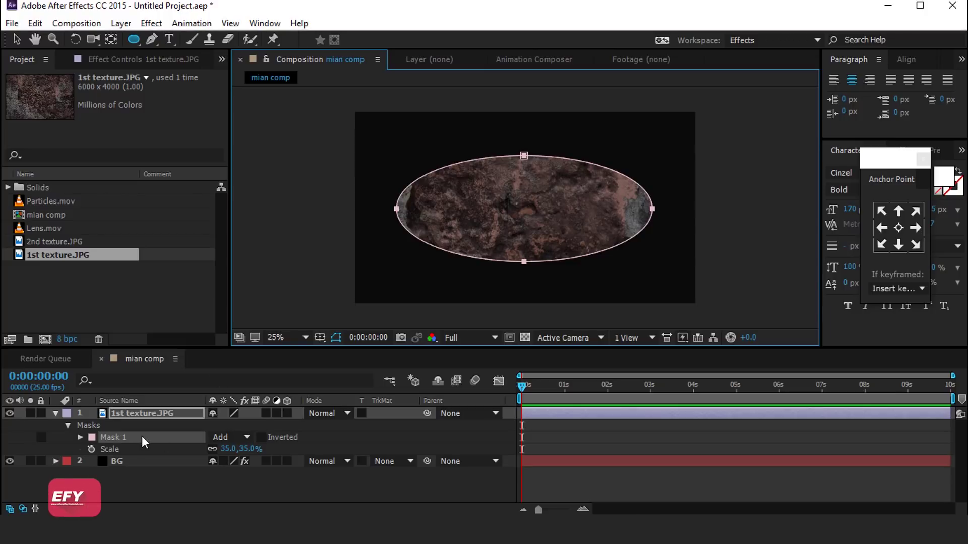
pyautogui.press('f')
pyautogui.click(592, 442)
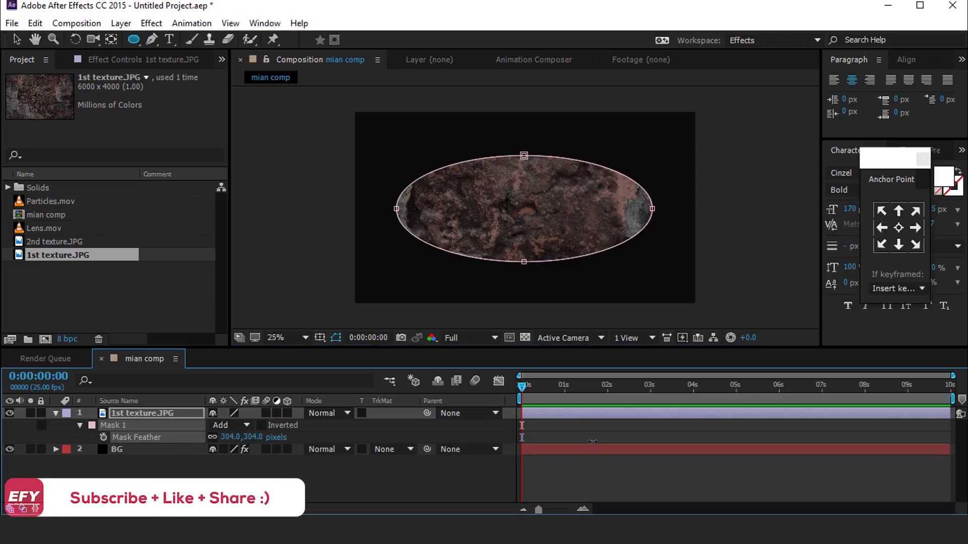
pyautogui.click(56, 412)
# Apply Curves to the texture with an S-shaped contrast curve.
pyautogui.click(180, 410)
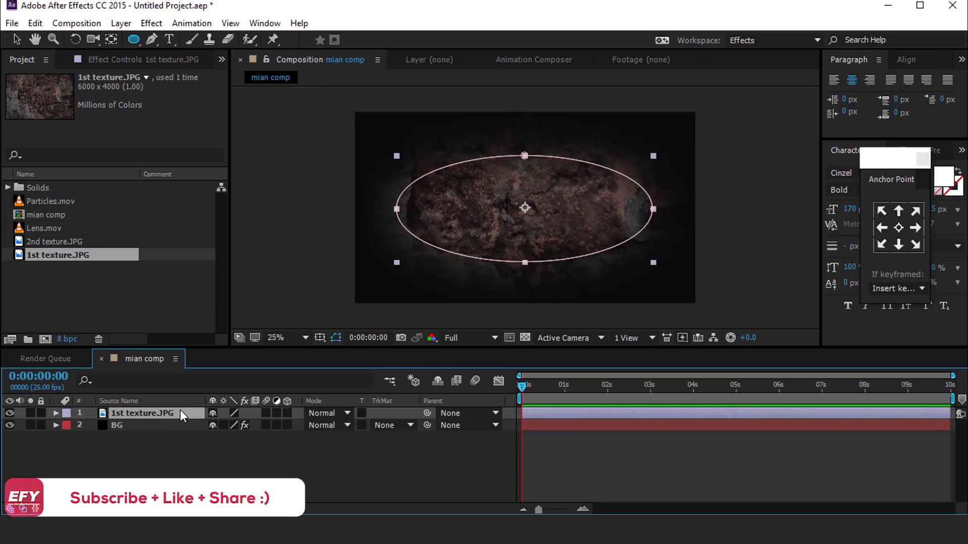
pyautogui.hotkey('ctrl', 'space')
pyautogui.write('cu')
pyautogui.press('Return')
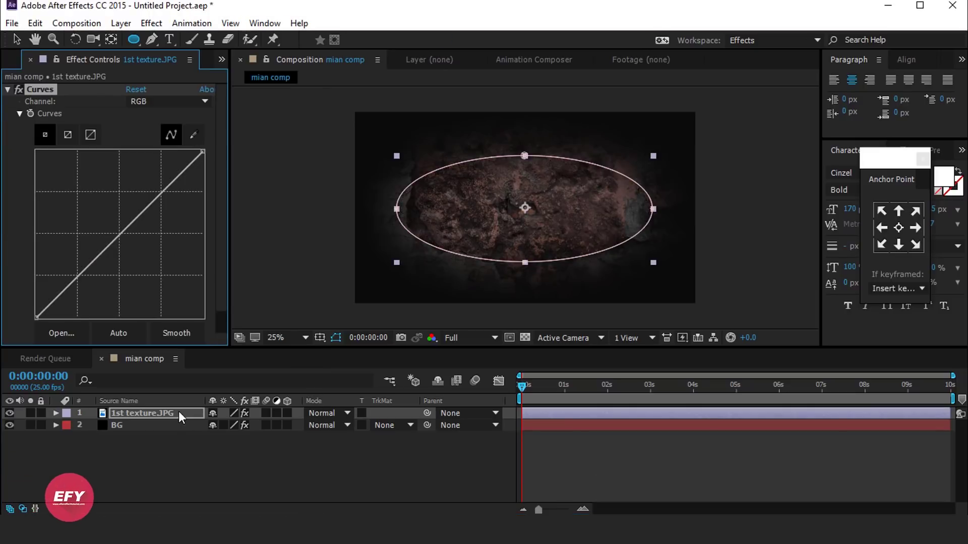
pyautogui.click(83, 284)
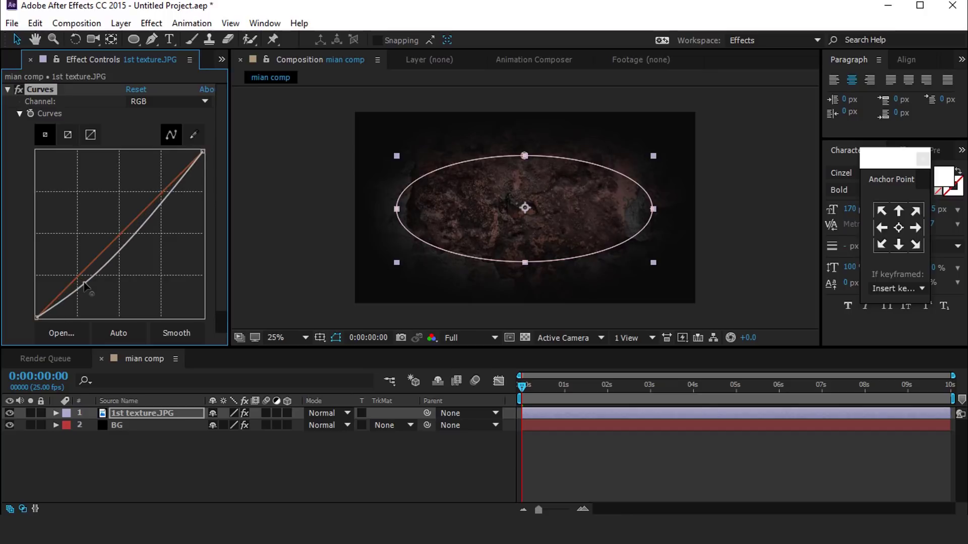
pyautogui.click(146, 197)
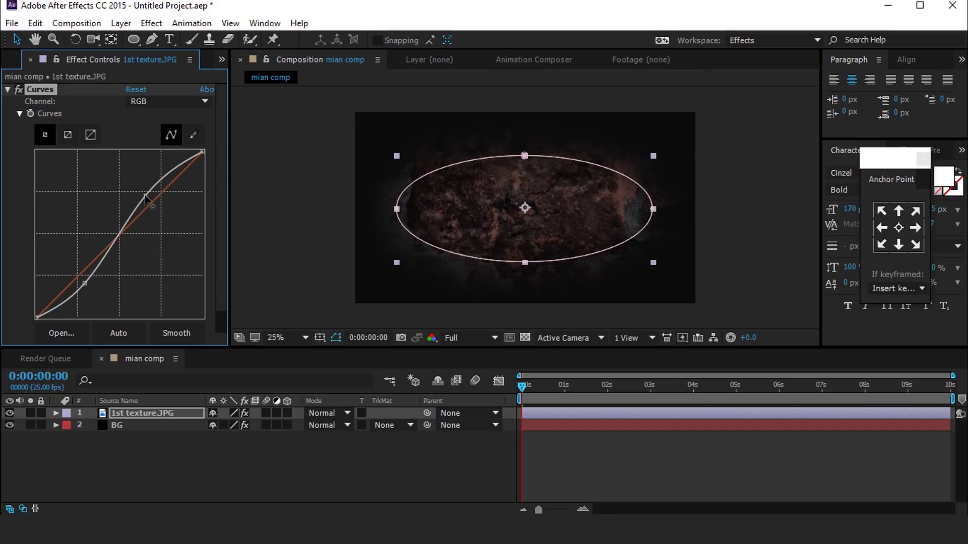
pyautogui.moveTo(84, 284); pyautogui.dragTo(85, 289)
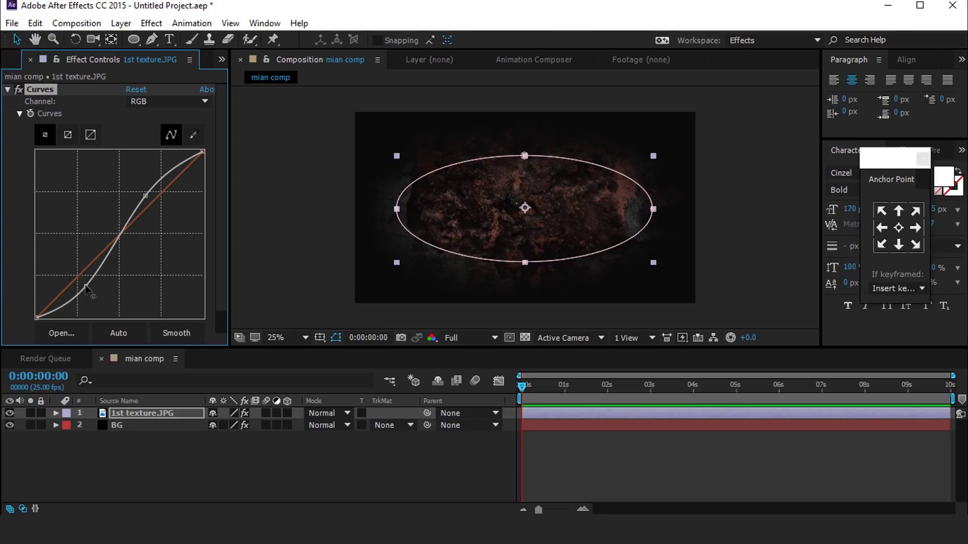
# Make the texture greyscale with Tint and add Sharpen at amount 90.
pyautogui.hotkey('ctrl', 'space')
pyautogui.write('tin')
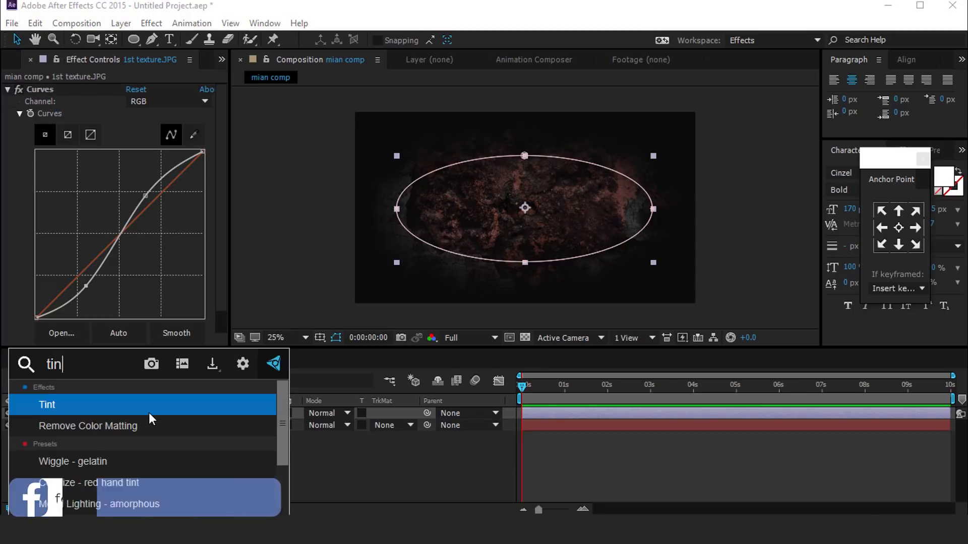
pyautogui.click(149, 413)
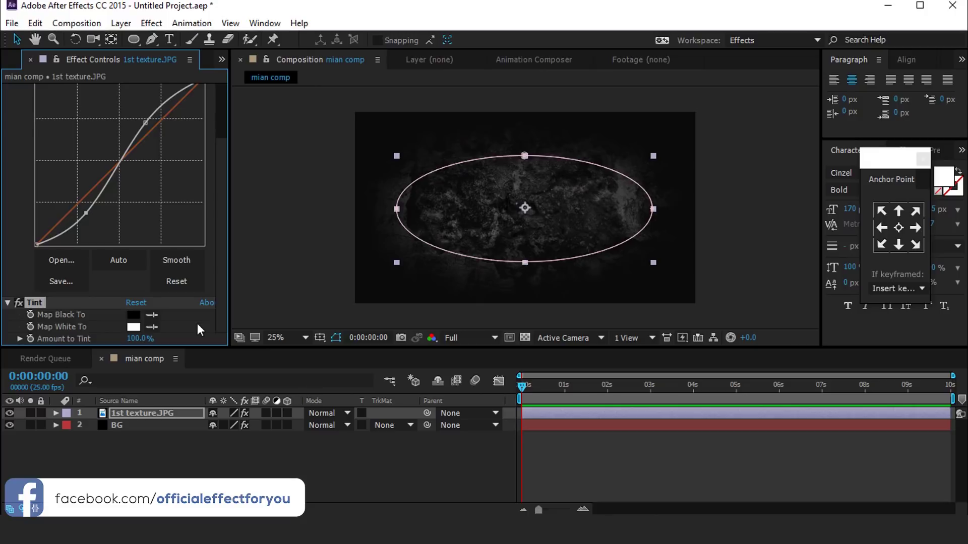
pyautogui.hotkey('ctrl', 'space')
pyautogui.write('sha')
pyautogui.press('Return')
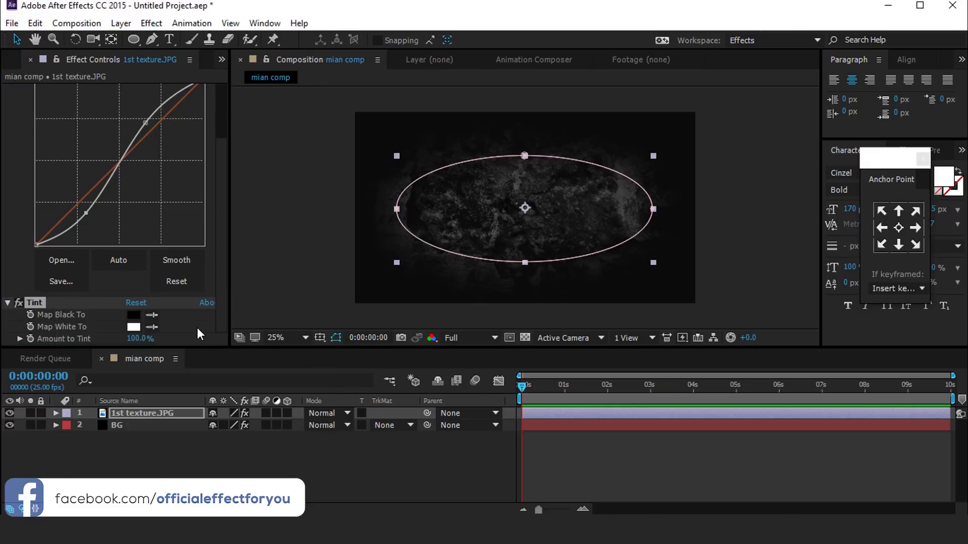
pyautogui.press('.')
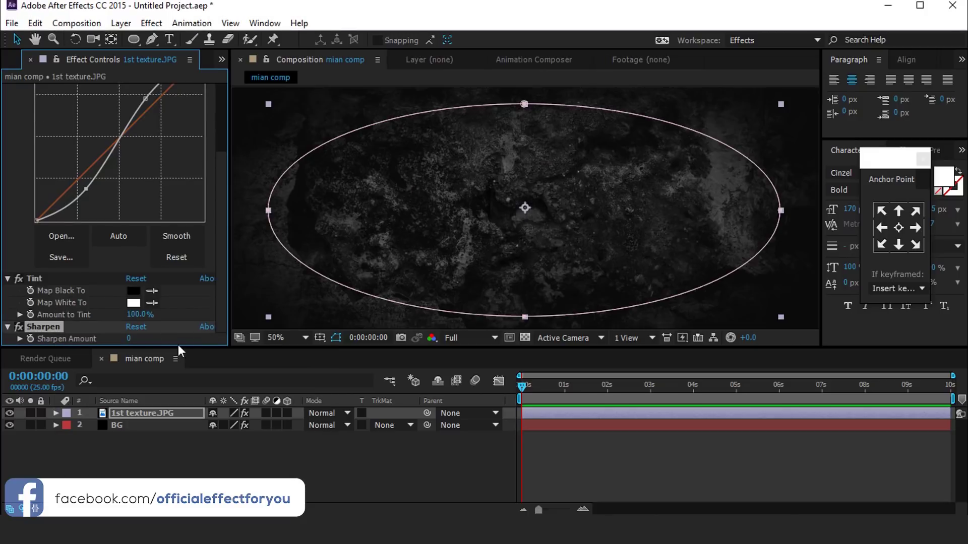
pyautogui.moveTo(129, 338)
pyautogui.mouseDown()
pyautogui.moveTo(223, 342)
pyautogui.moveTo(141, 338)
pyautogui.mouseUp()
pyautogui.write('90')
pyautogui.press('Return')
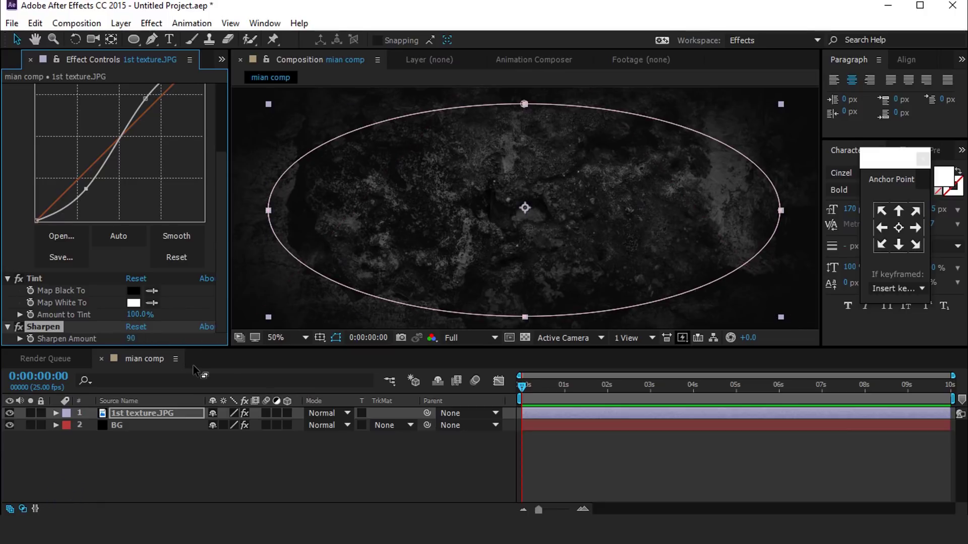
pyautogui.scroll(-2, 537, 256)
pyautogui.click(294, 459)
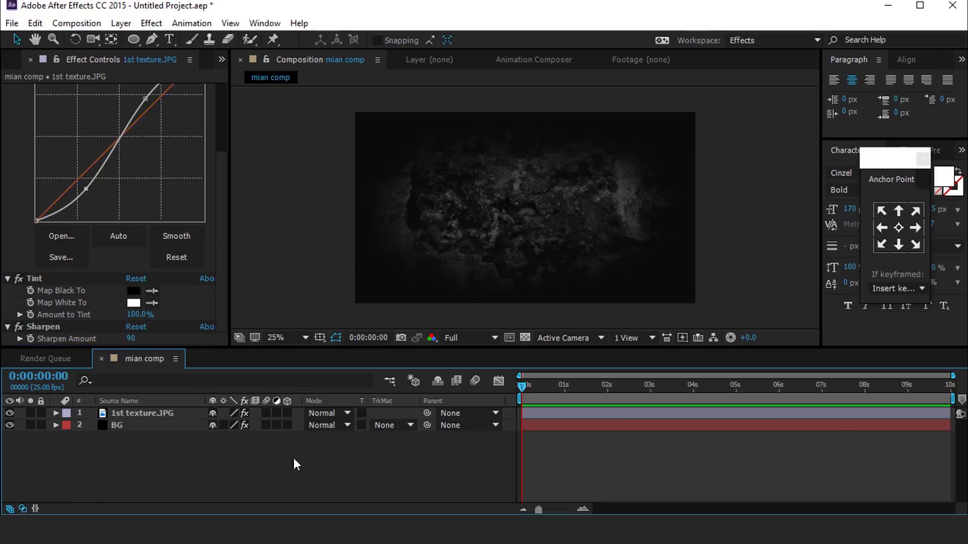
# Create a new 1200-pixel-wide composition named 'text & logo'.
pyautogui.click(16, 58)
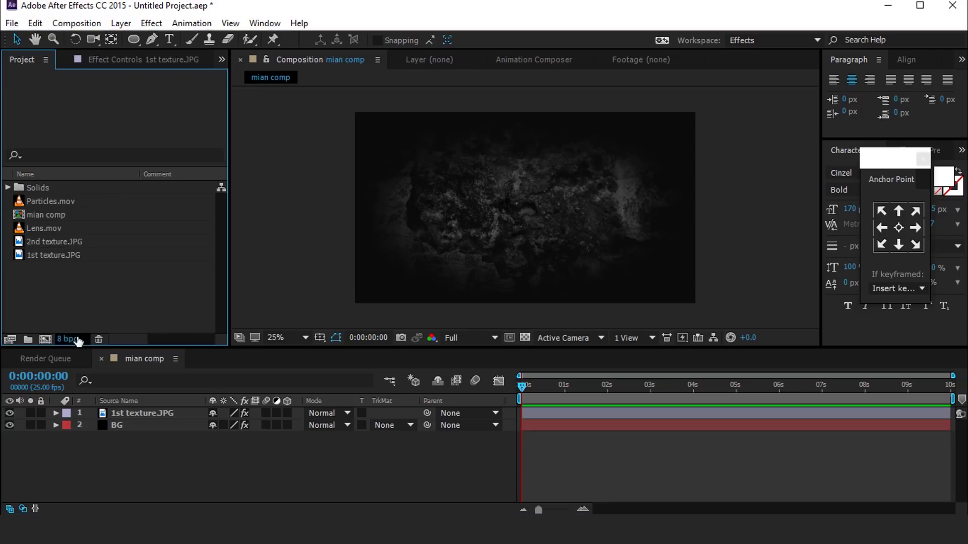
pyautogui.click(45, 340)
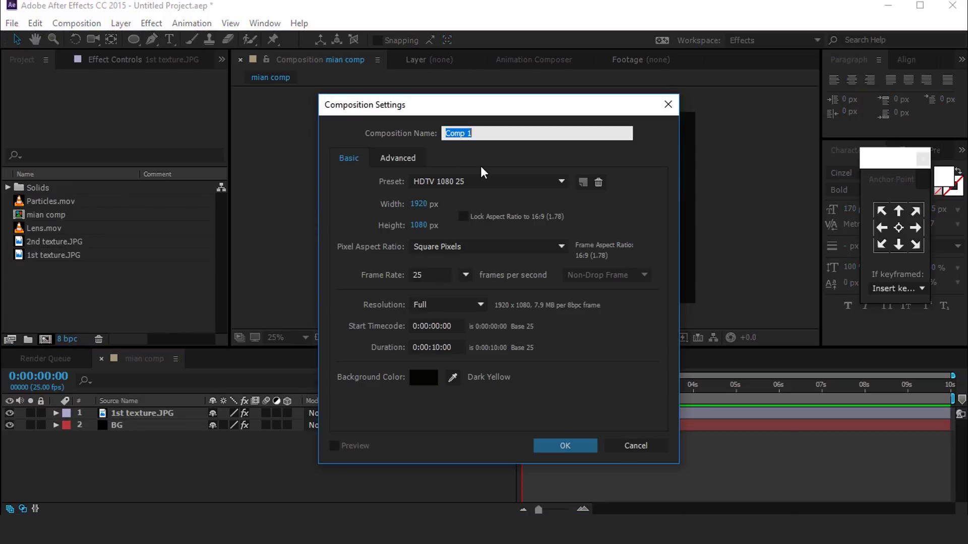
pyautogui.write('text & logo')
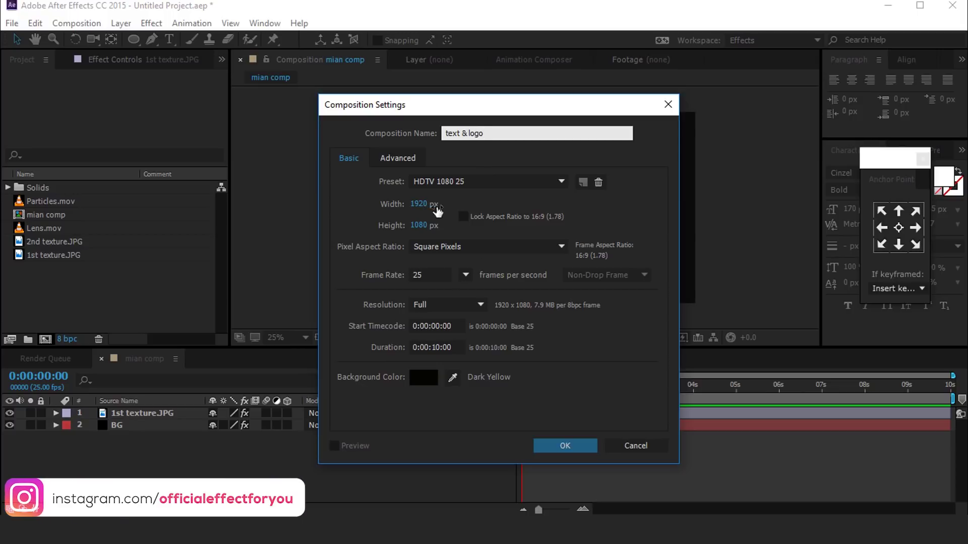
pyautogui.click(425, 205)
pyautogui.write('1200')
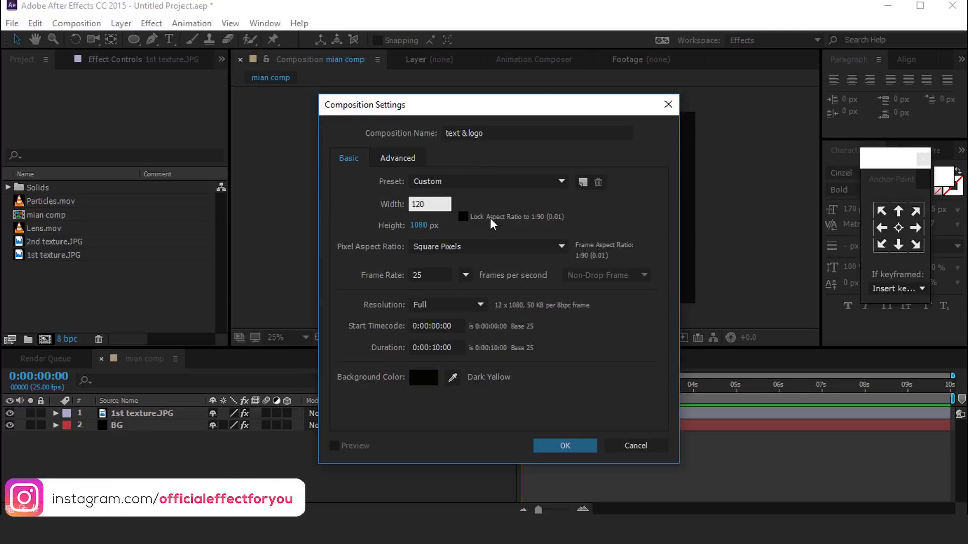
pyautogui.press('Tab')
pyautogui.write('300')
pyautogui.press('Return')
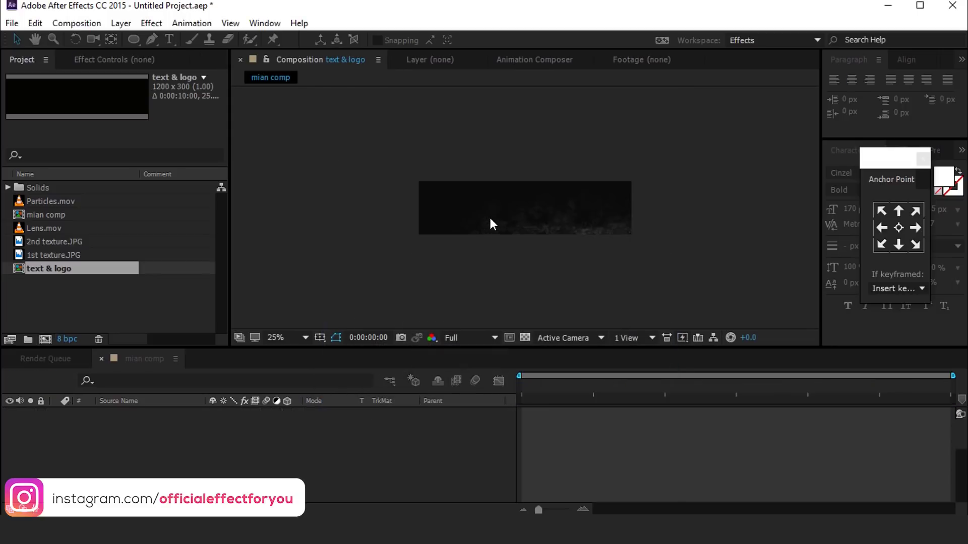
# Add the title text 'After effect' / 'Tutorial' in the new composition.
pyautogui.scroll(1, 601, 225)
pyautogui.hotkey('ctrl', 't')
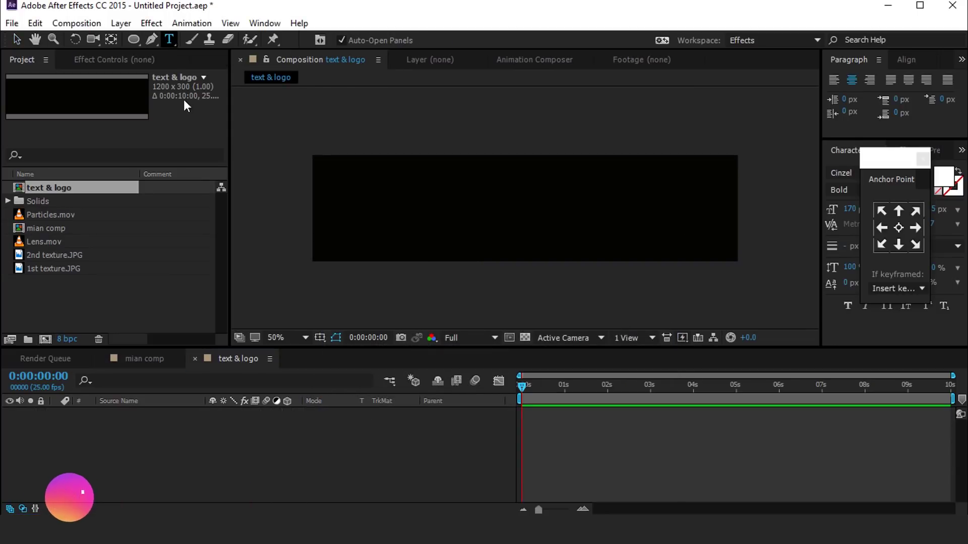
pyautogui.click(401, 228)
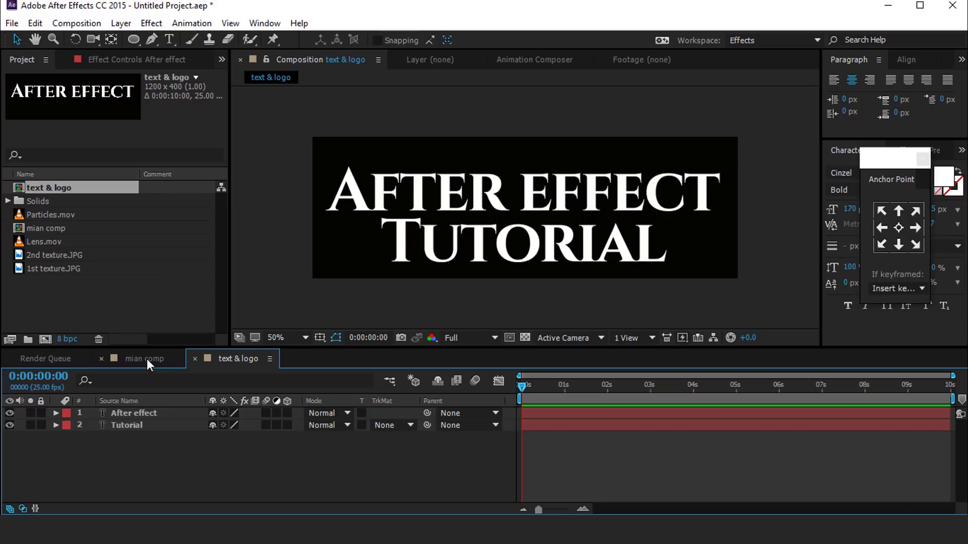
# Place the text & logo composition as the top layer of mian comp.
pyautogui.click(146, 359)
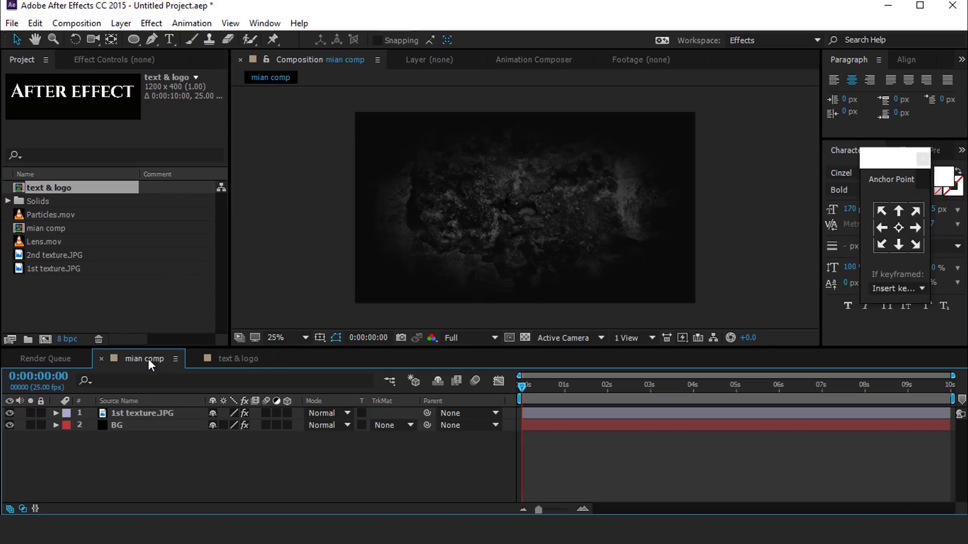
pyautogui.click(149, 306)
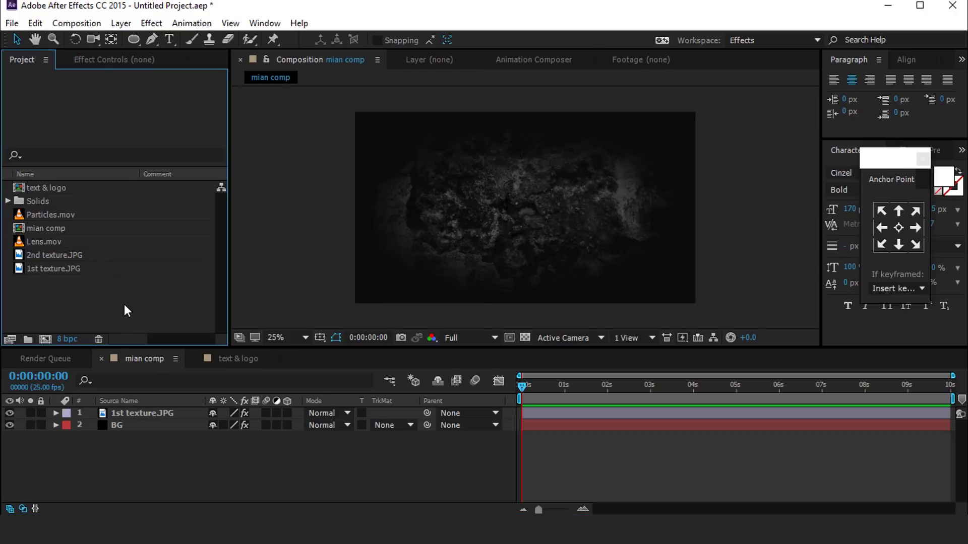
pyautogui.click(47, 185)
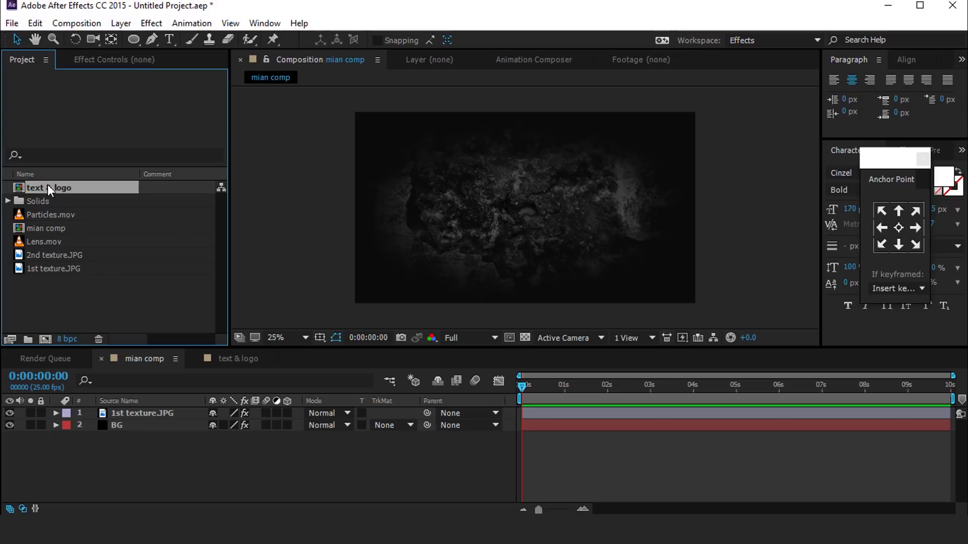
pyautogui.moveTo(18, 186); pyautogui.dragTo(146, 412)
# Turn the title black with a Fill effect.
pyautogui.hotkey('ctrl', 'space')
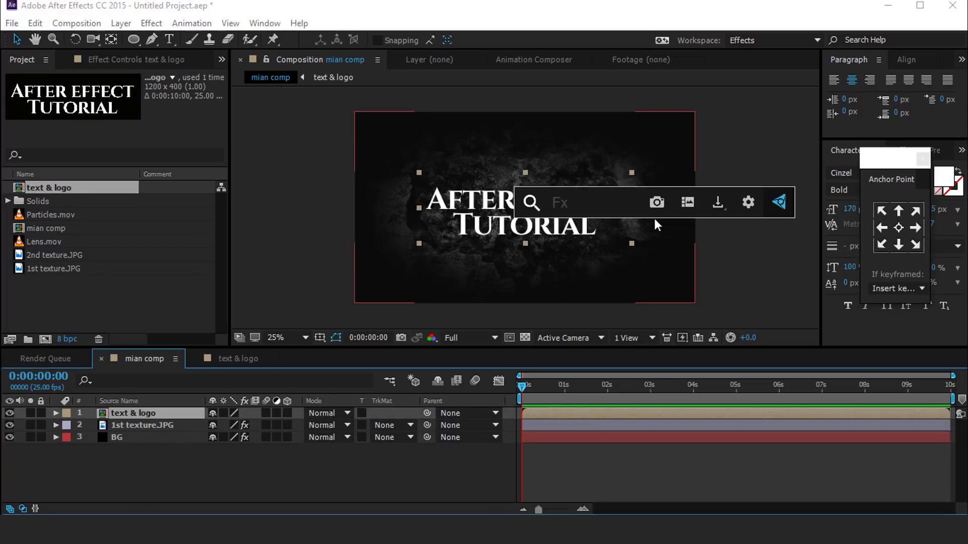
pyautogui.write('fil')
pyautogui.press('Return')
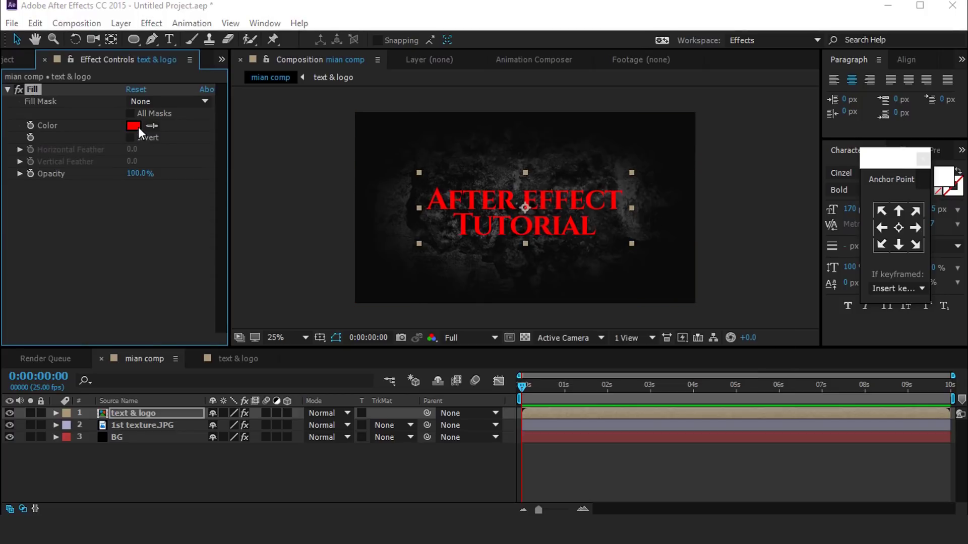
pyautogui.click(134, 126)
pyautogui.moveTo(151, 343); pyautogui.dragTo(124, 352)
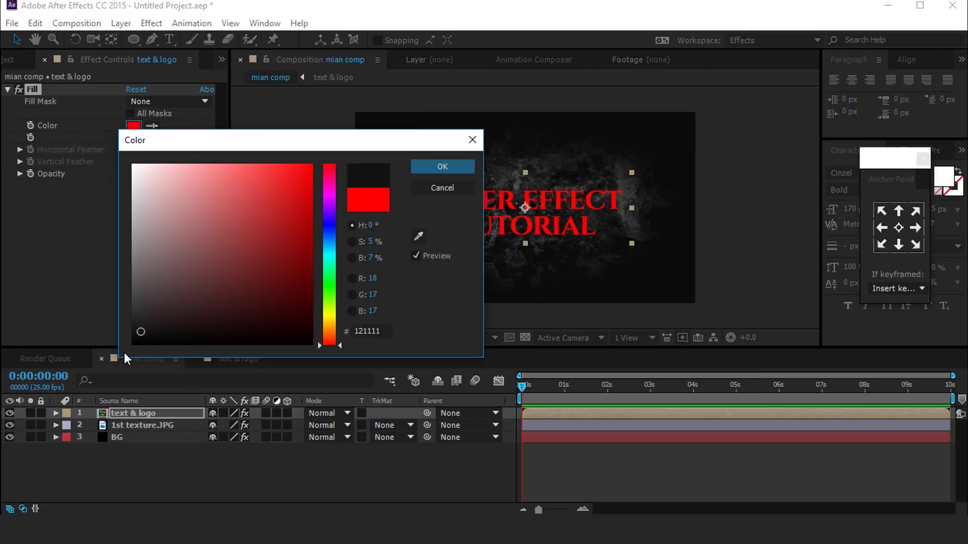
pyautogui.click(451, 162)
pyautogui.hotkey('ctrl', 'space')
# Add a Drop Shadow to the title: direction 156°, distance 40, softness 80.
pyautogui.write('drop')
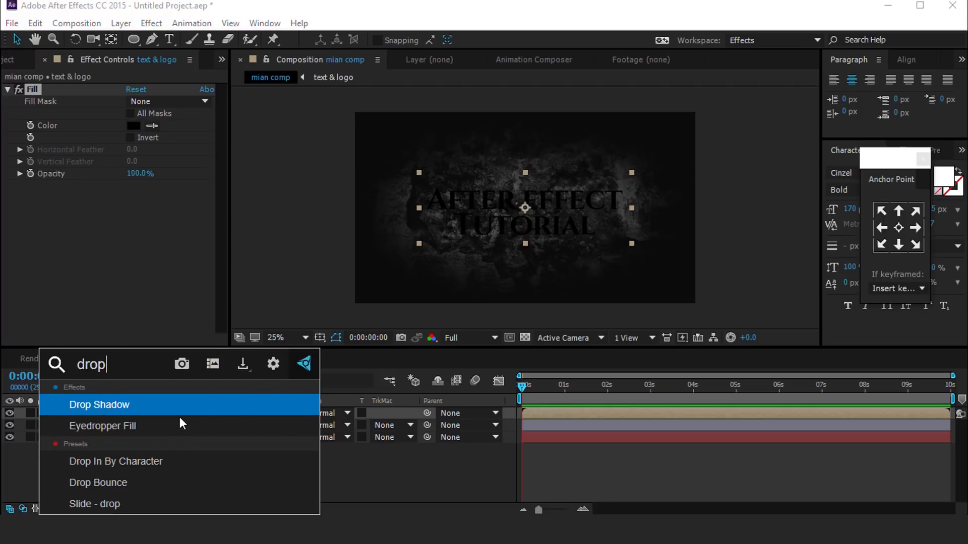
pyautogui.press('Return')
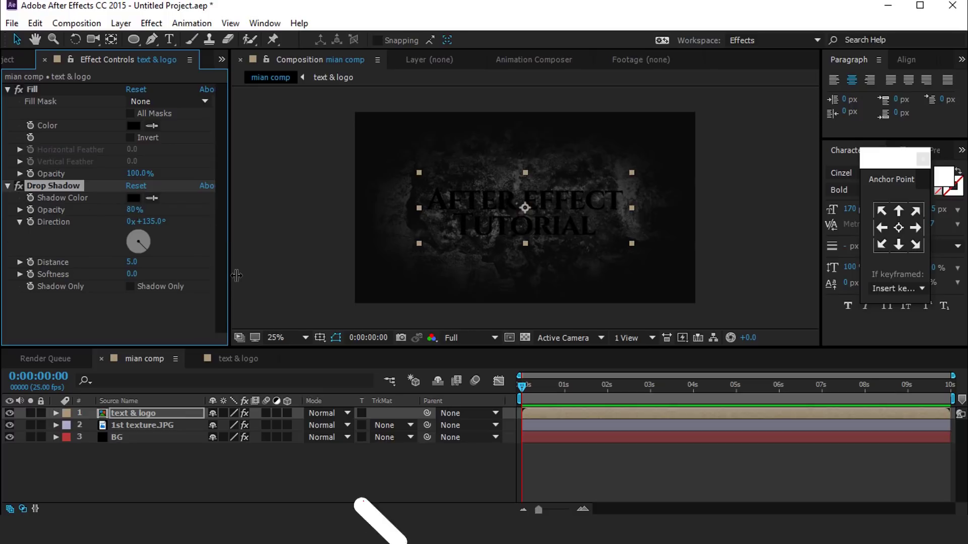
pyautogui.press('.')
pyautogui.press('.')
pyautogui.moveTo(138, 247); pyautogui.dragTo(147, 260)
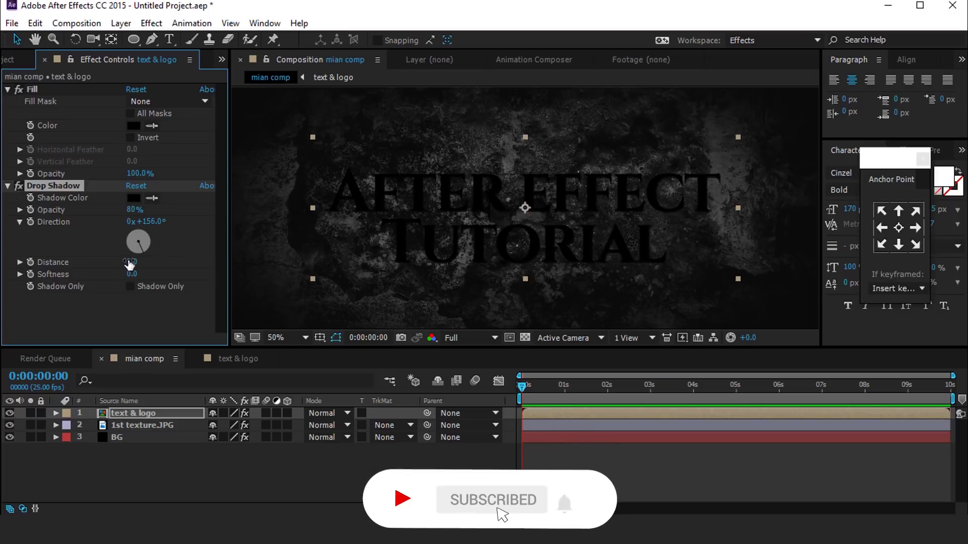
pyautogui.click(130, 262)
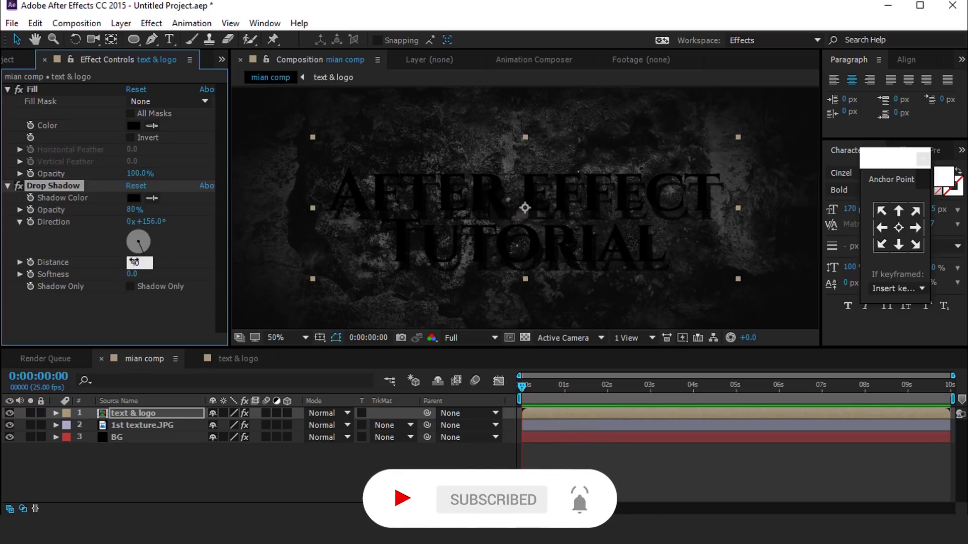
pyautogui.write('40')
pyautogui.press('Return')
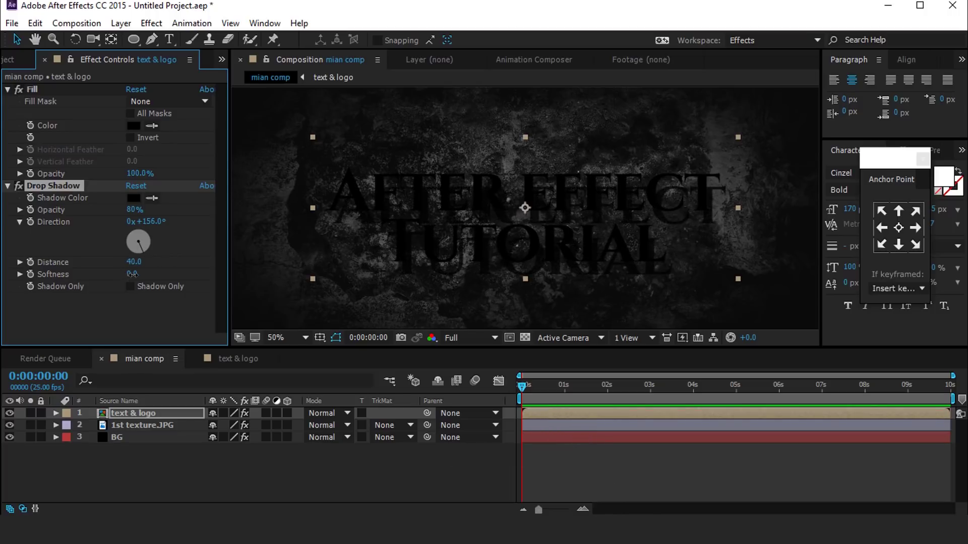
pyautogui.click(132, 274)
pyautogui.write('80')
pyautogui.press('Return')
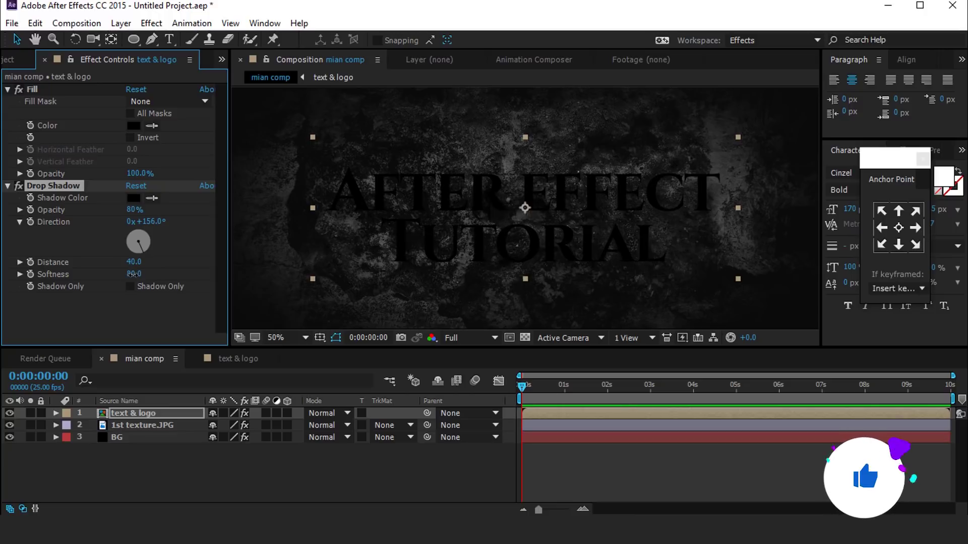
pyautogui.click(150, 414)
# Add Bevel Alpha to the title: edge thickness 4, light intensity 1.00, light angle -47°.
pyautogui.hotkey('ctrl', 'space')
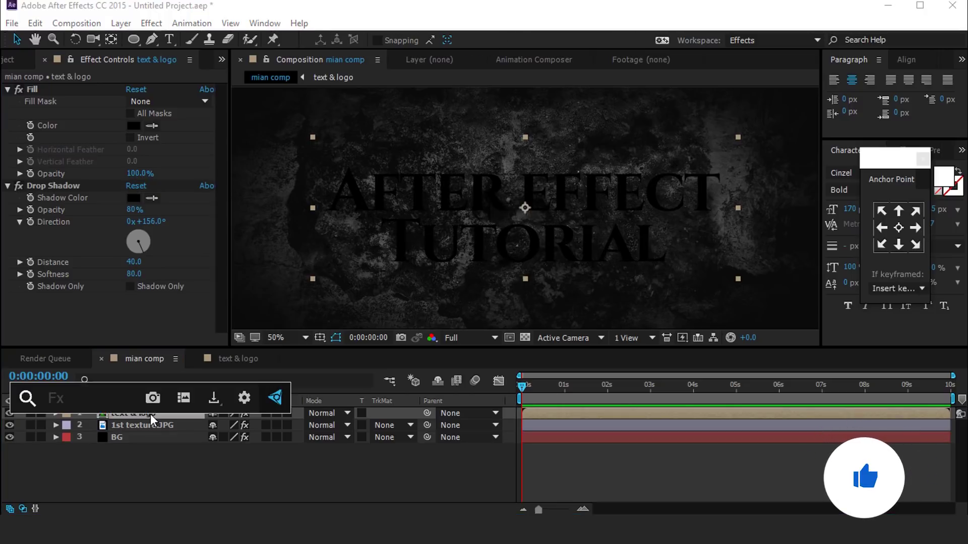
pyautogui.write('bev')
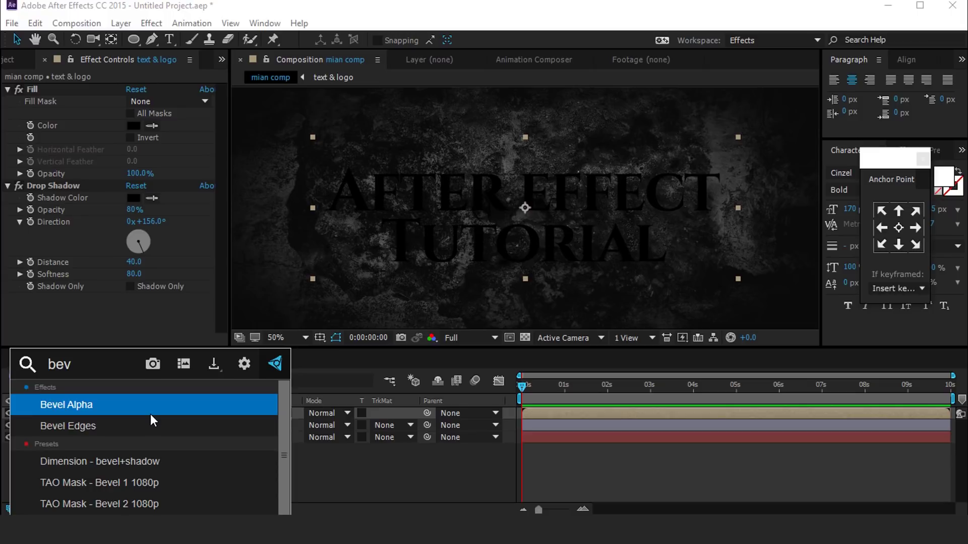
pyautogui.click(89, 409)
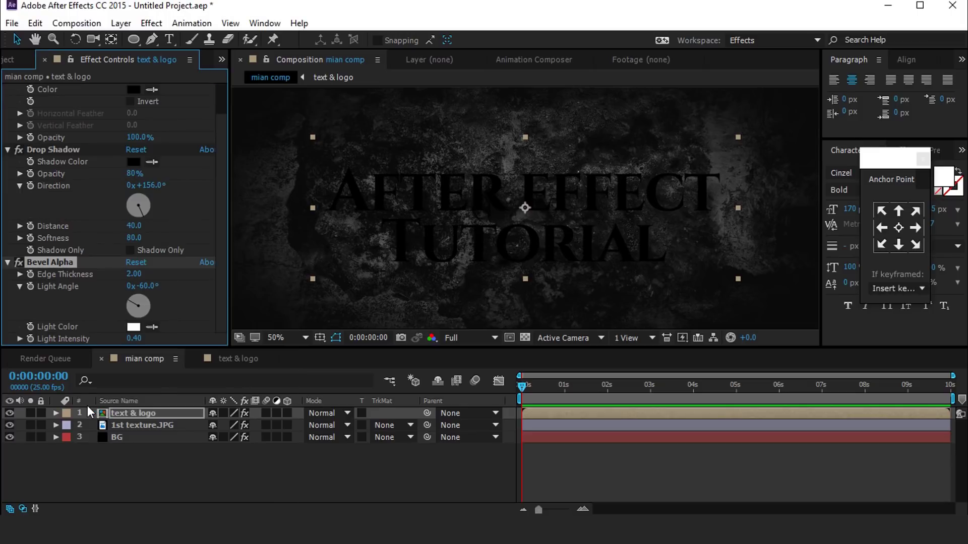
pyautogui.click(134, 274)
pyautogui.write('5')
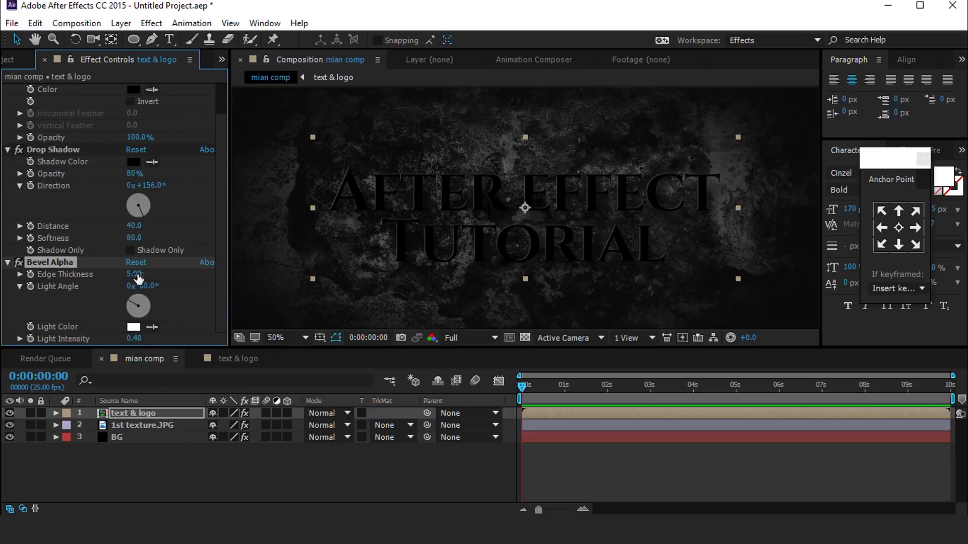
pyautogui.press('Return')
pyautogui.write('4')
pyautogui.press('Return')
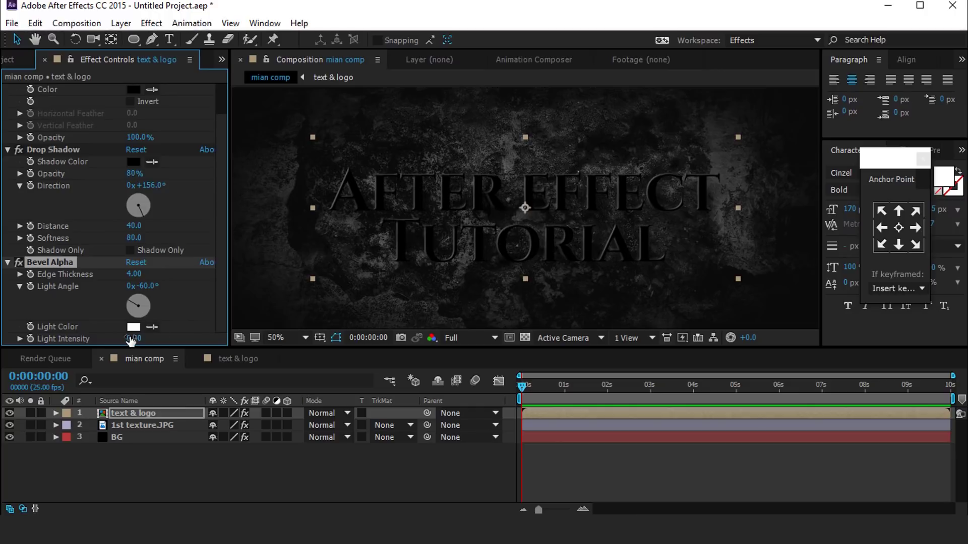
pyautogui.click(134, 339)
pyautogui.press('Return')
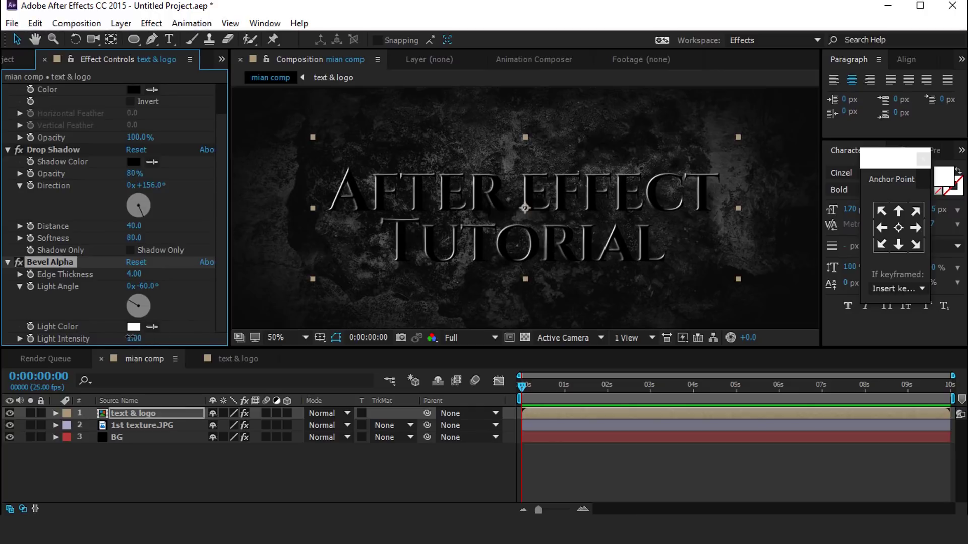
pyautogui.moveTo(135, 317); pyautogui.dragTo(132, 303)
pyautogui.scroll(-2, 483, 221)
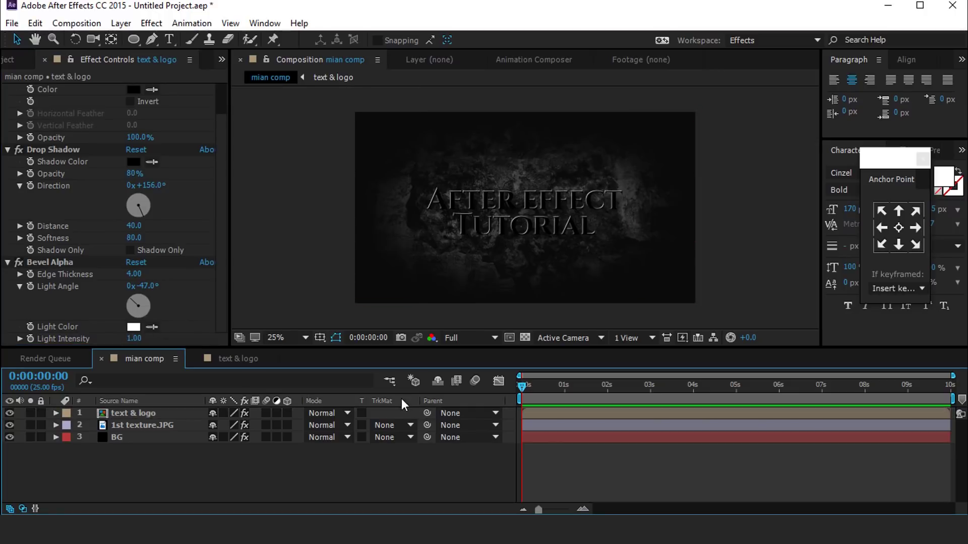
pyautogui.click(29, 58)
# Create a new 1920×1080 composition named 'ref'.
pyautogui.click(126, 322)
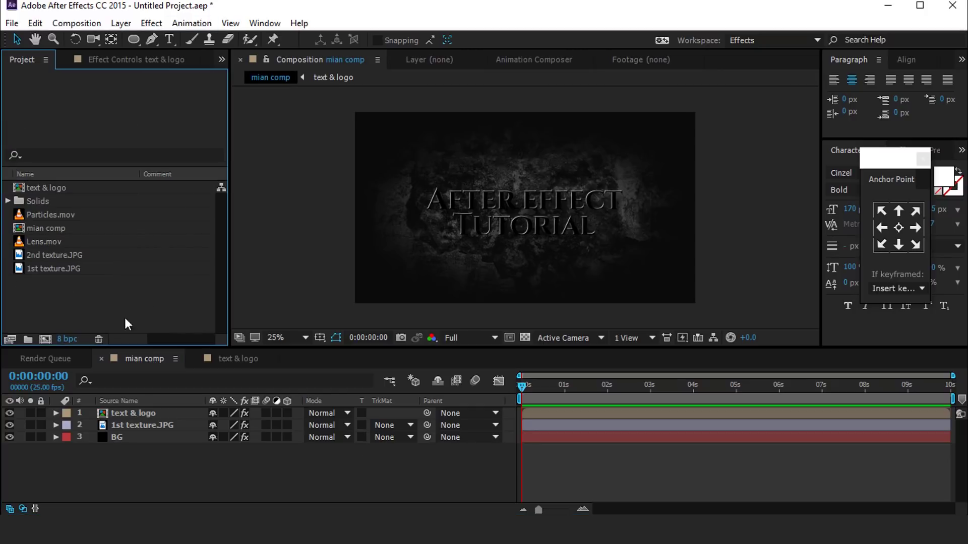
pyautogui.click(44, 339)
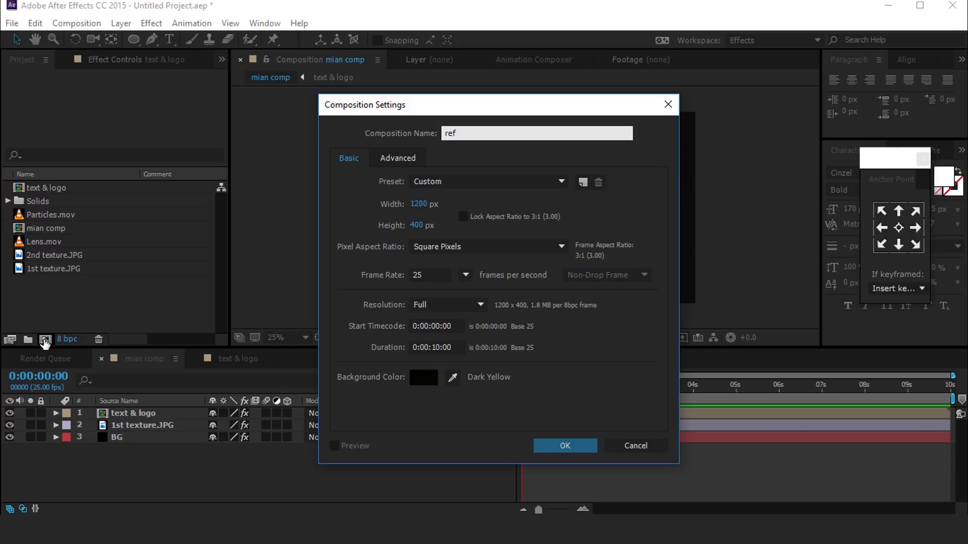
pyautogui.write('ref')
pyautogui.click(417, 204)
pyautogui.write('1920')
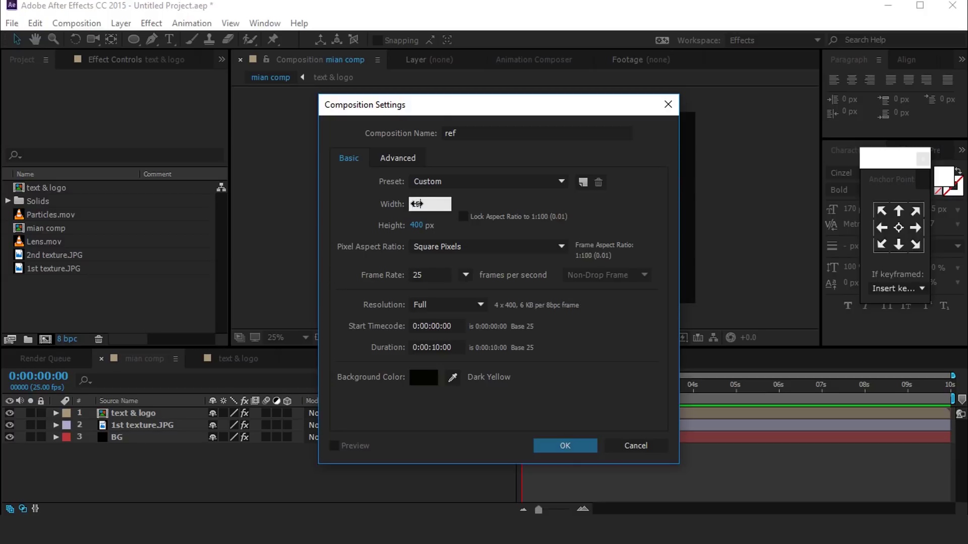
pyautogui.press('Tab')
pyautogui.write('1')
pyautogui.click(580, 448)
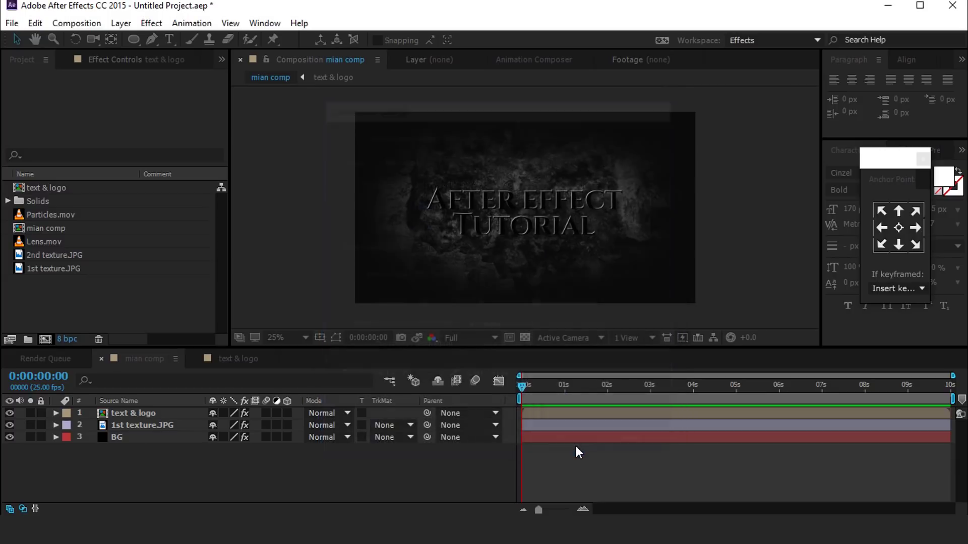
# Start adding a new solid layer to the ref composition.
pyautogui.rightClick(401, 424)
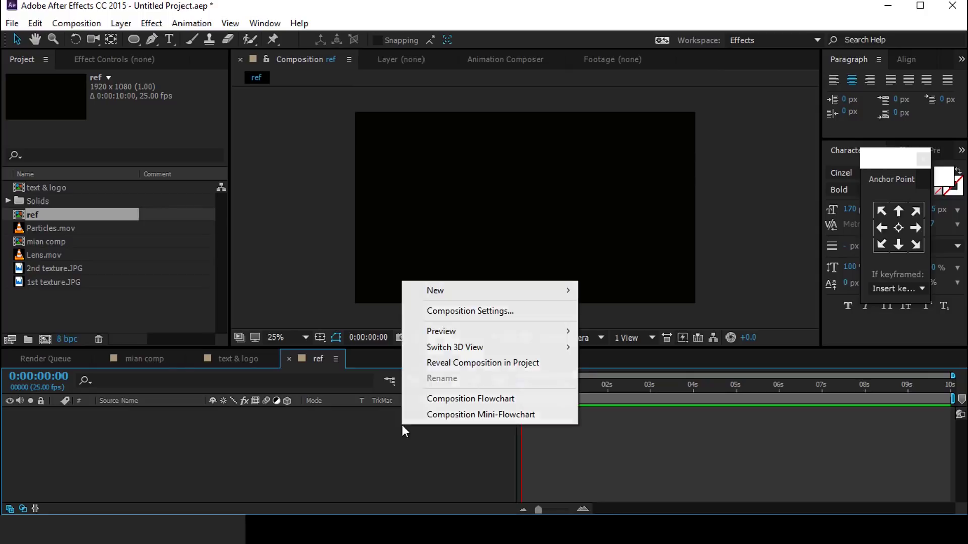
pyautogui.moveTo(445, 290)
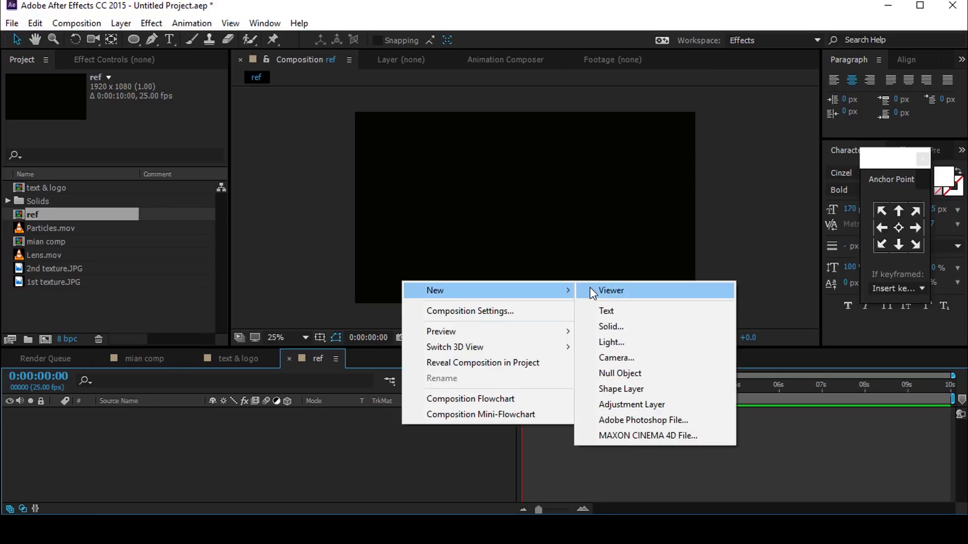
pyautogui.click(625, 329)
# Create the black solid and apply Fractal Noise with contrast 274 and brightness 5.
pyautogui.click(327, 382)
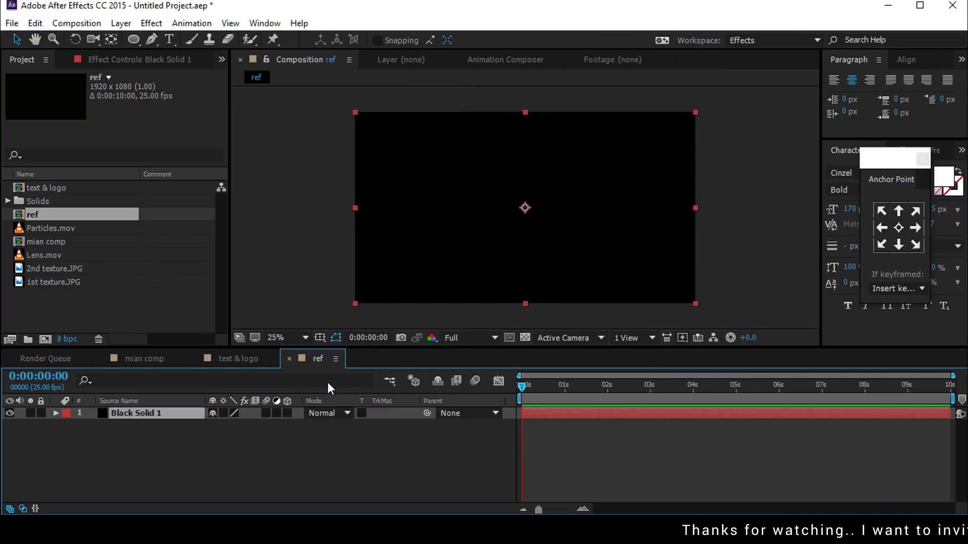
pyautogui.hotkey('ctrl', 'space')
pyautogui.write('fra')
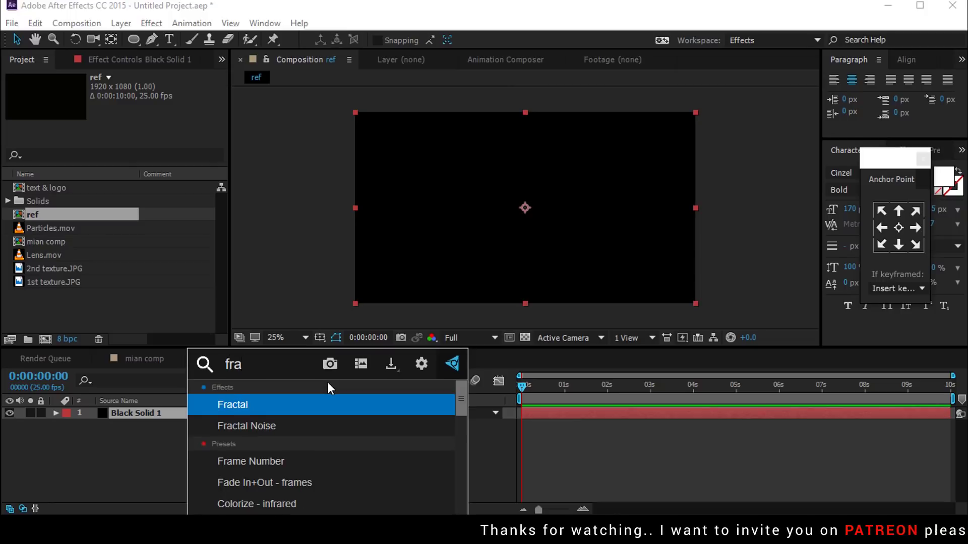
pyautogui.press('Down')
pyautogui.press('Return')
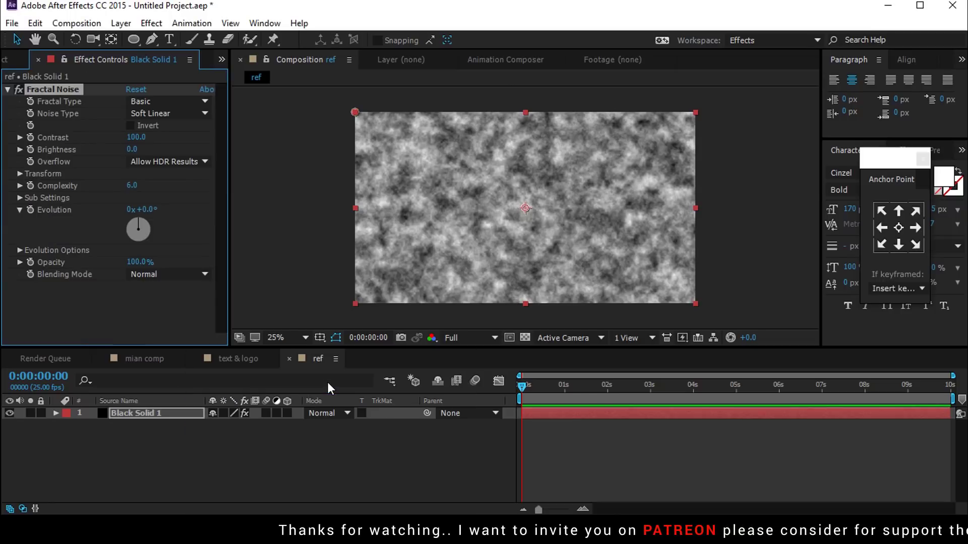
pyautogui.moveTo(137, 137); pyautogui.dragTo(244, 192)
pyautogui.write('250')
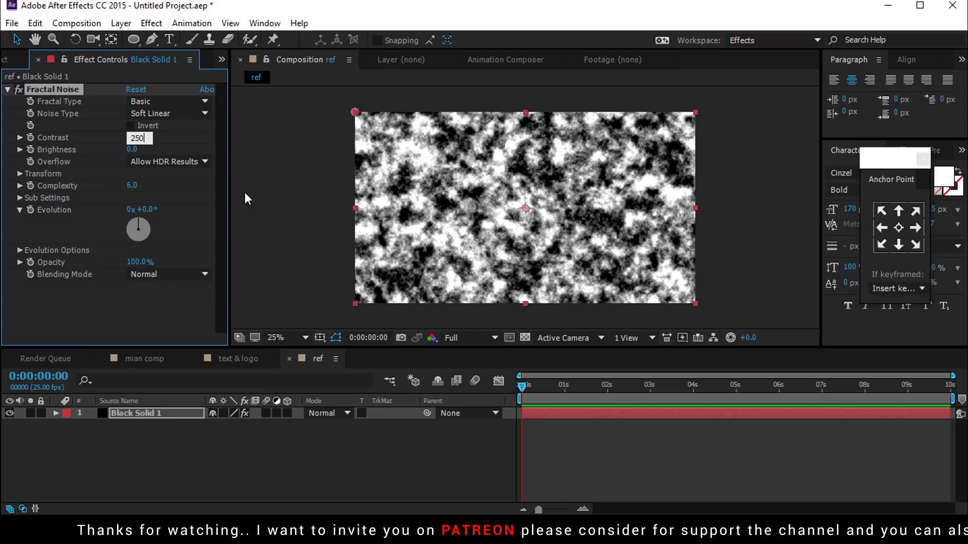
pyautogui.press('Return')
pyautogui.press('.')
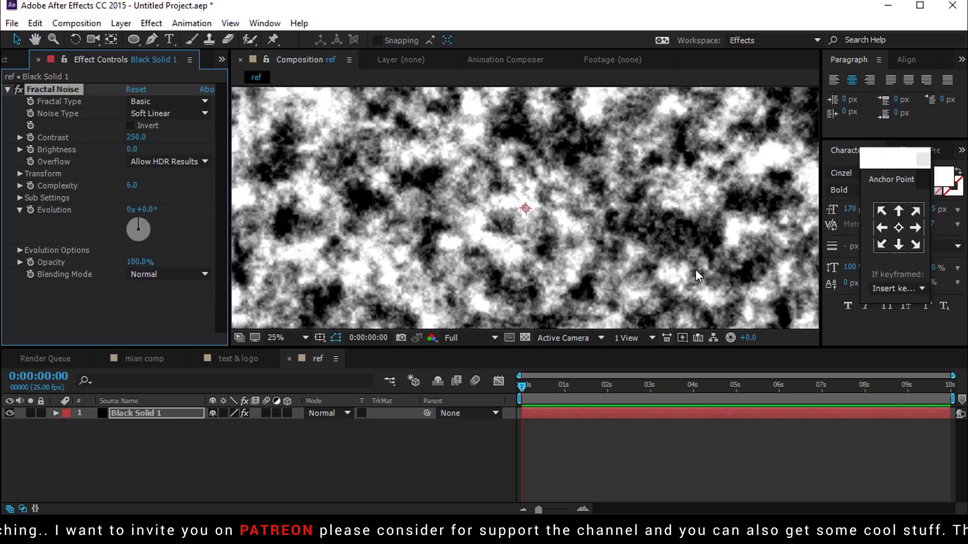
pyautogui.press(',')
pyautogui.moveTo(136, 137); pyautogui.dragTo(143, 137)
pyautogui.moveTo(130, 150); pyautogui.dragTo(132, 148)
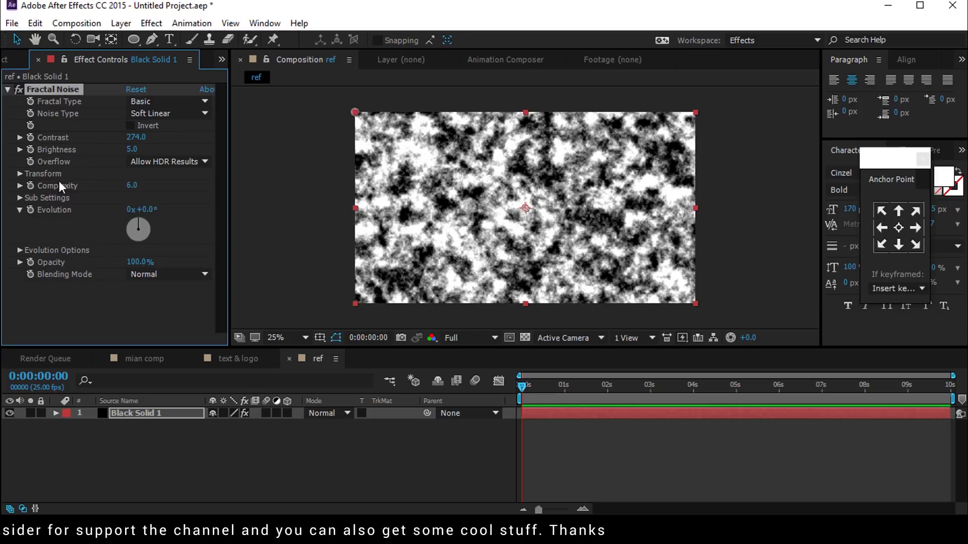
# Set the Fractal Noise scale to 300.
pyautogui.click(20, 174)
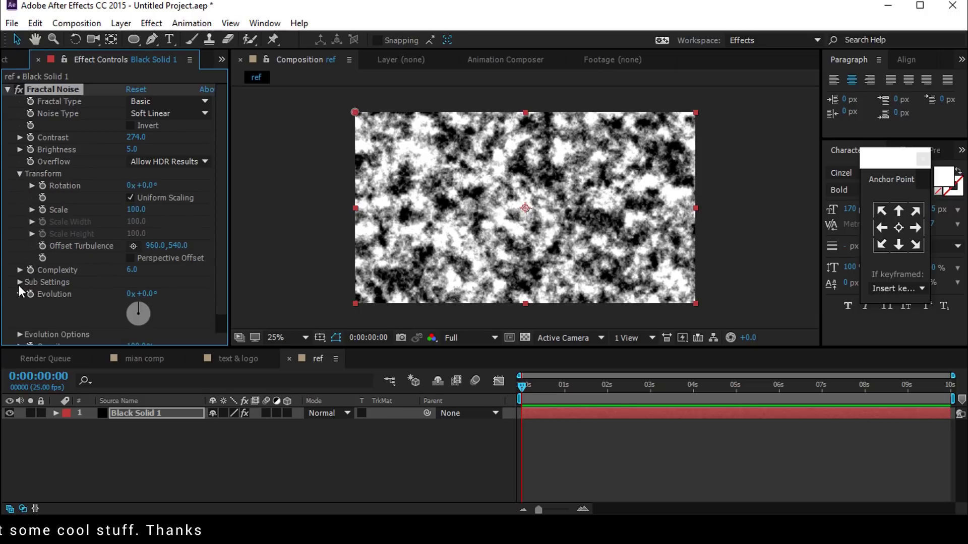
pyautogui.click(32, 210)
pyautogui.moveTo(154, 229); pyautogui.dragTo(134, 230)
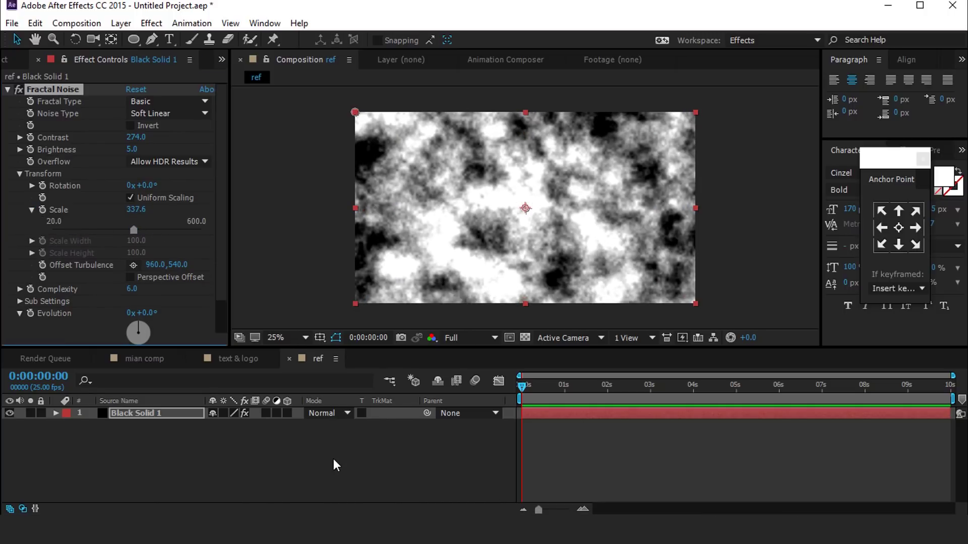
pyautogui.click(135, 209)
pyautogui.write('300')
pyautogui.press('Return')
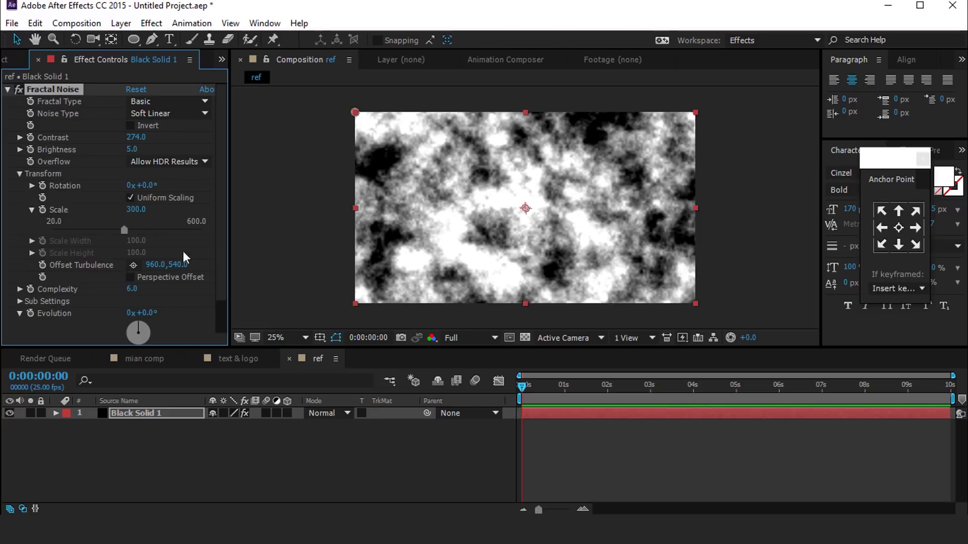
# Keyframe Evolution from 0 at the start to 1x at the end, then reopen mian comp.
pyautogui.click(166, 446)
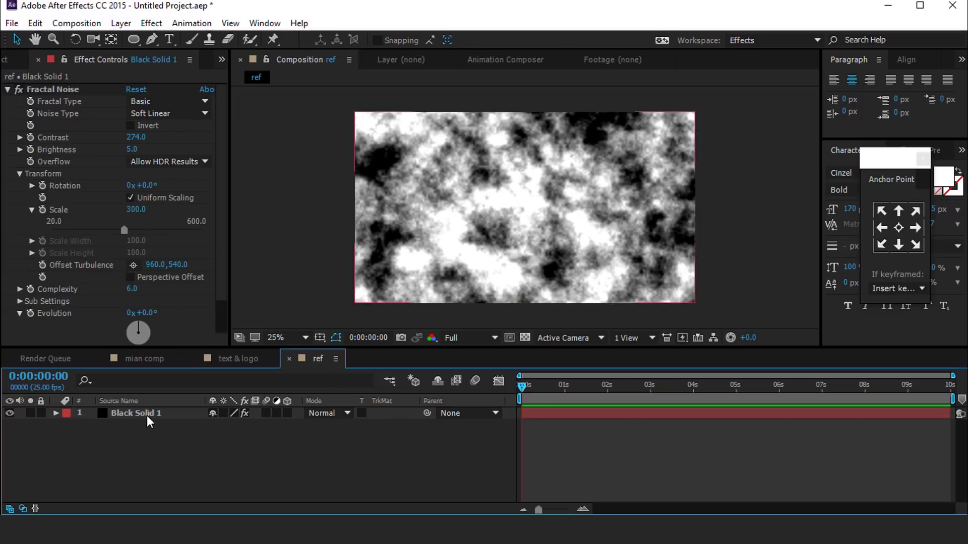
pyautogui.moveTo(543, 385); pyautogui.dragTo(503, 391)
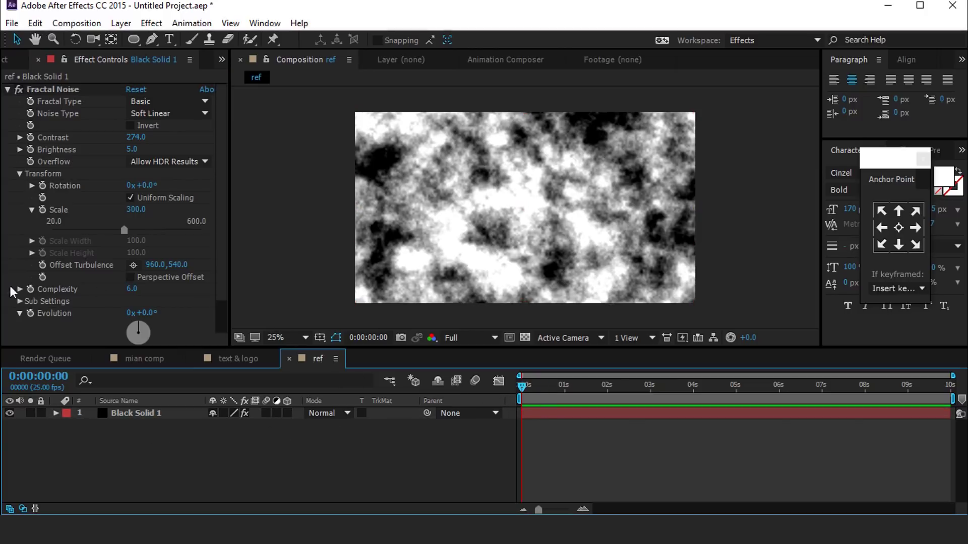
pyautogui.click(34, 311)
pyautogui.press('End')
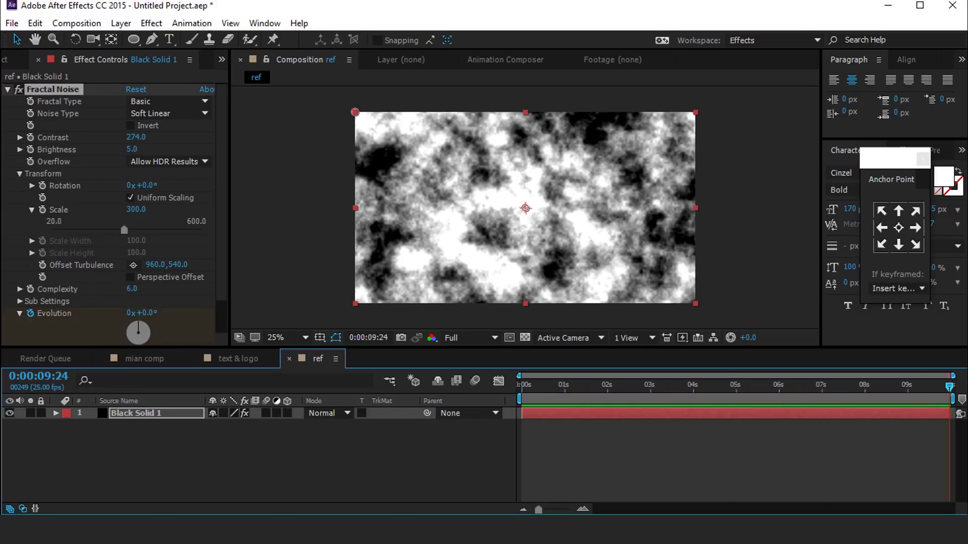
pyautogui.click(130, 313)
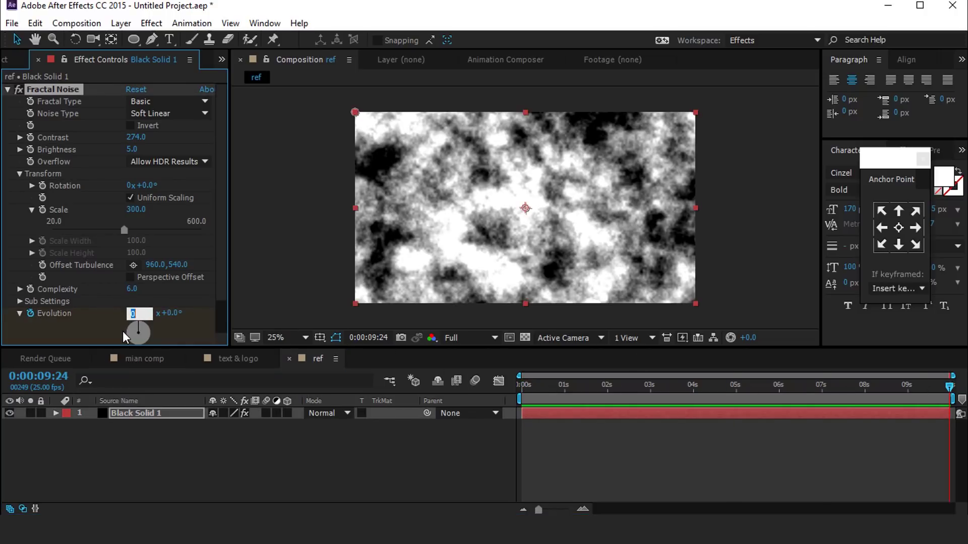
pyautogui.write('1')
pyautogui.press('Return')
pyautogui.click(345, 447)
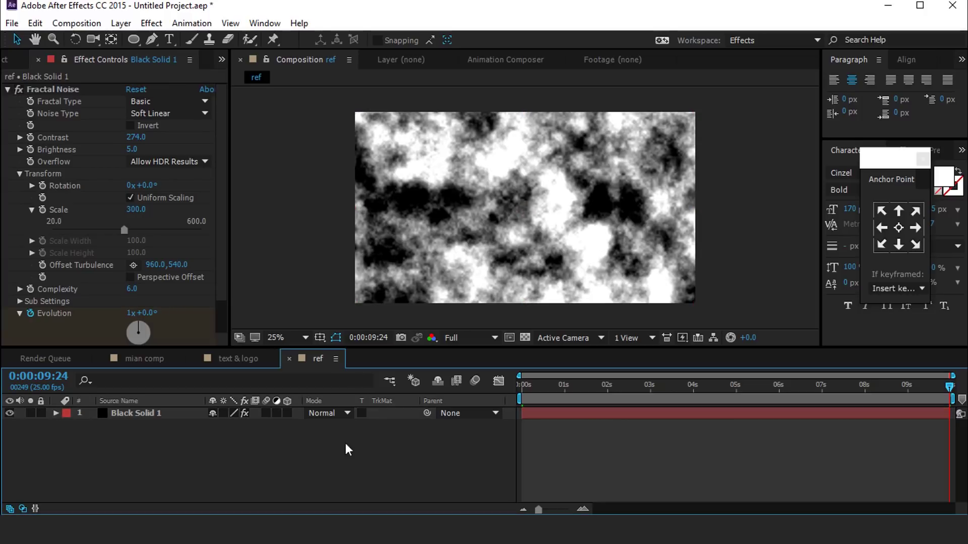
pyautogui.click(141, 361)
# Add the ref composition from the Project panel into mian comp as a layer.
pyautogui.click(22, 60)
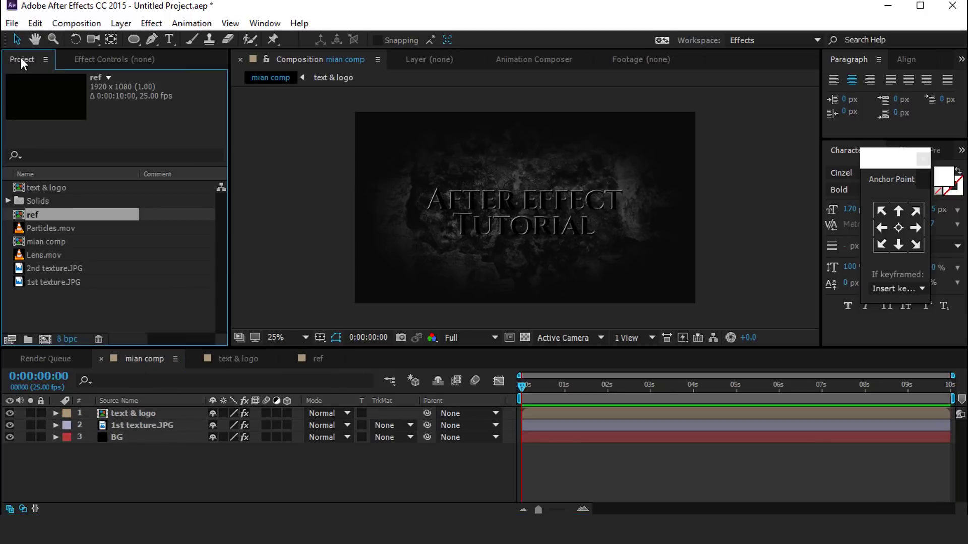
pyautogui.click(86, 301)
pyautogui.click(26, 213)
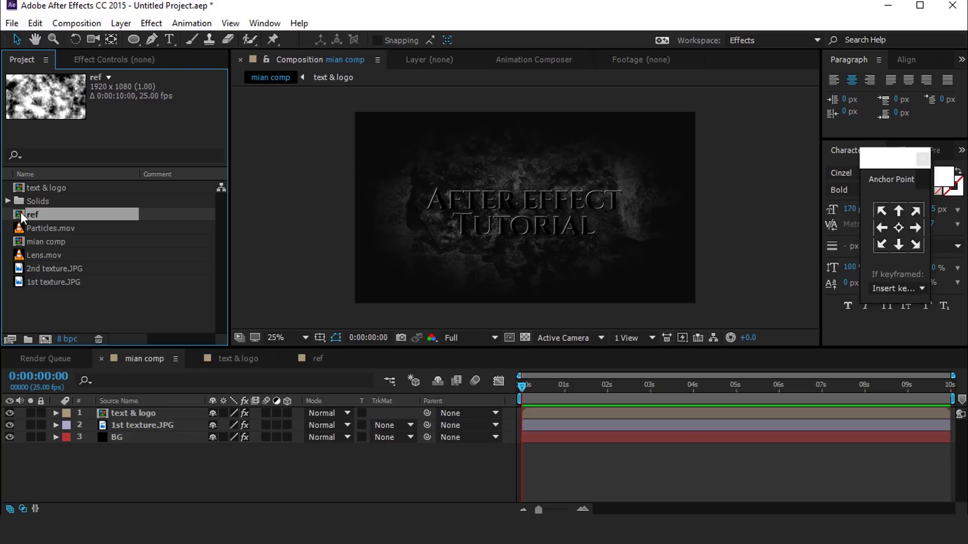
pyautogui.moveTo(20, 216); pyautogui.dragTo(154, 412)
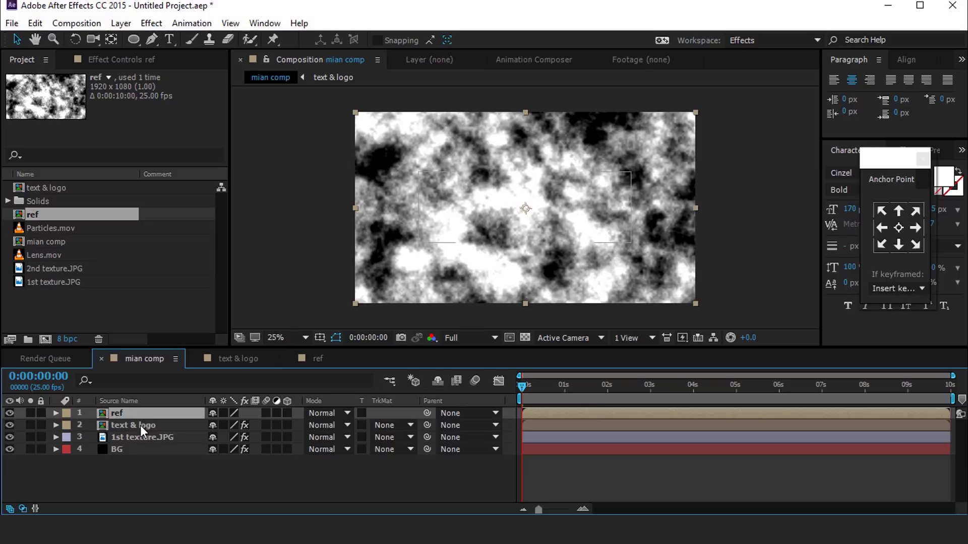
# Duplicate text & logo, move the copy to the top, and alpha-matte ref to it.
pyautogui.click(140, 425)
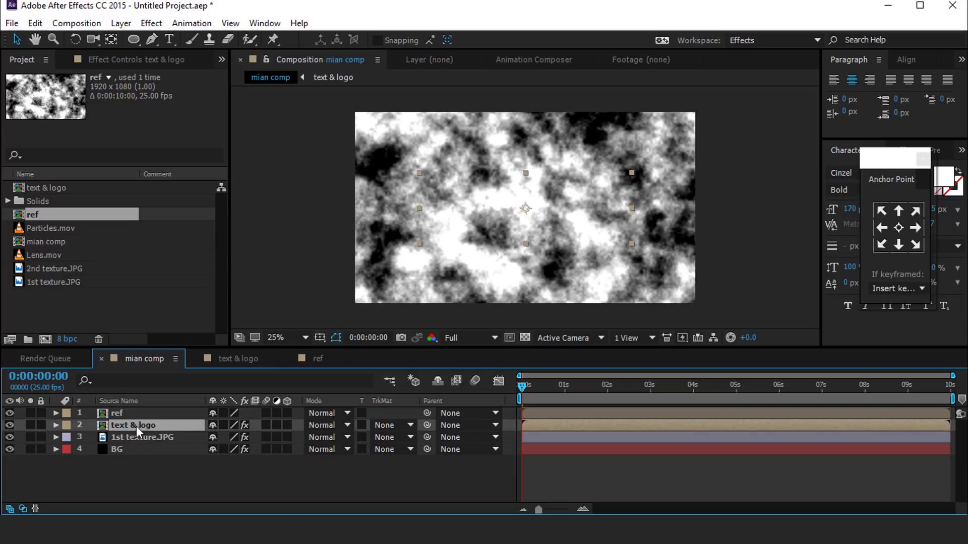
pyautogui.hotkey('ctrl', 'd')
pyautogui.moveTo(136, 425); pyautogui.dragTo(129, 408)
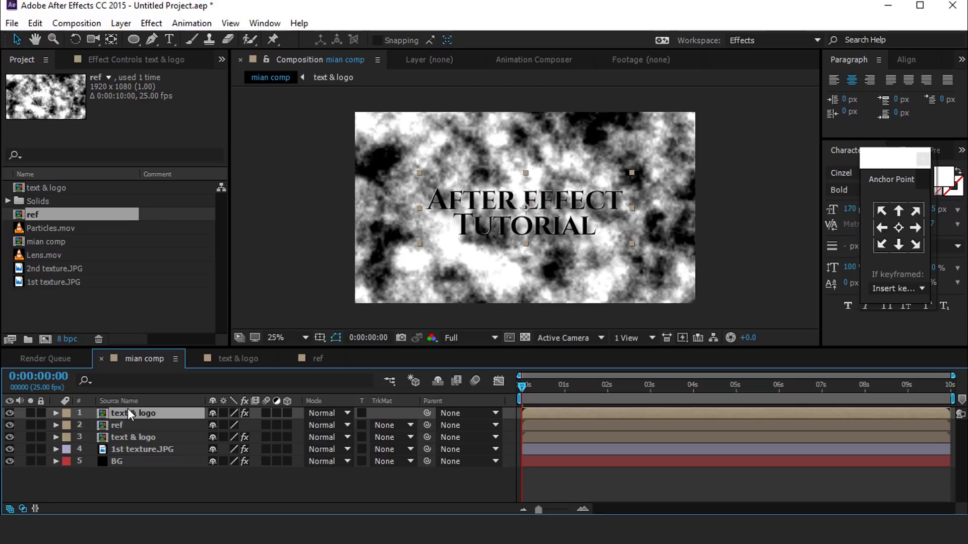
pyautogui.click(107, 428)
pyautogui.click(408, 425)
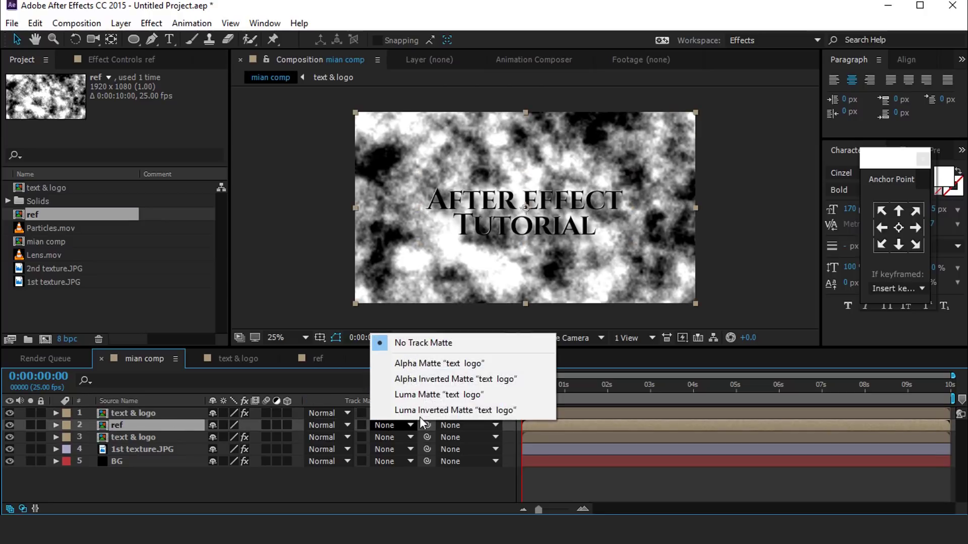
pyautogui.click(434, 363)
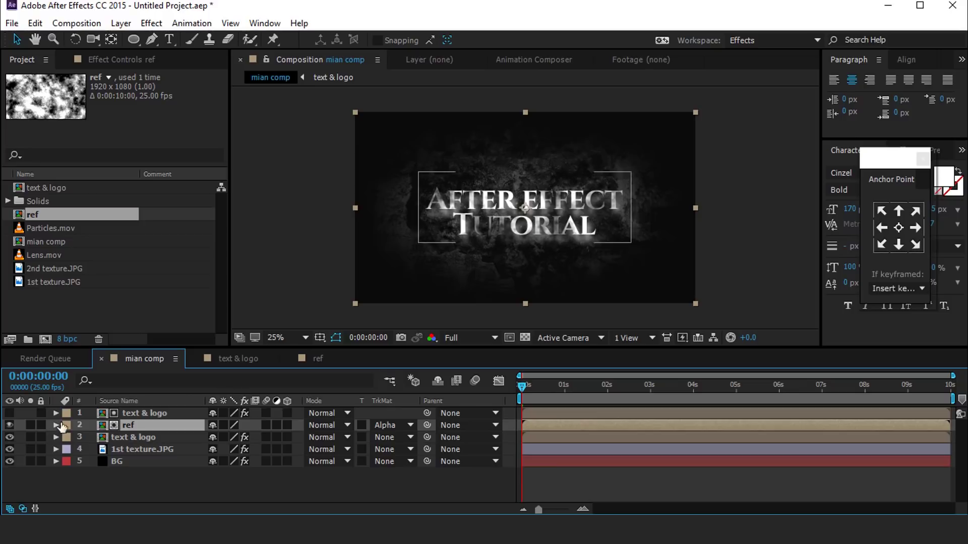
# Apply CC Glass to ref, using text & logo as the bump map.
pyautogui.click(112, 59)
pyautogui.hotkey('ctrl', 'space')
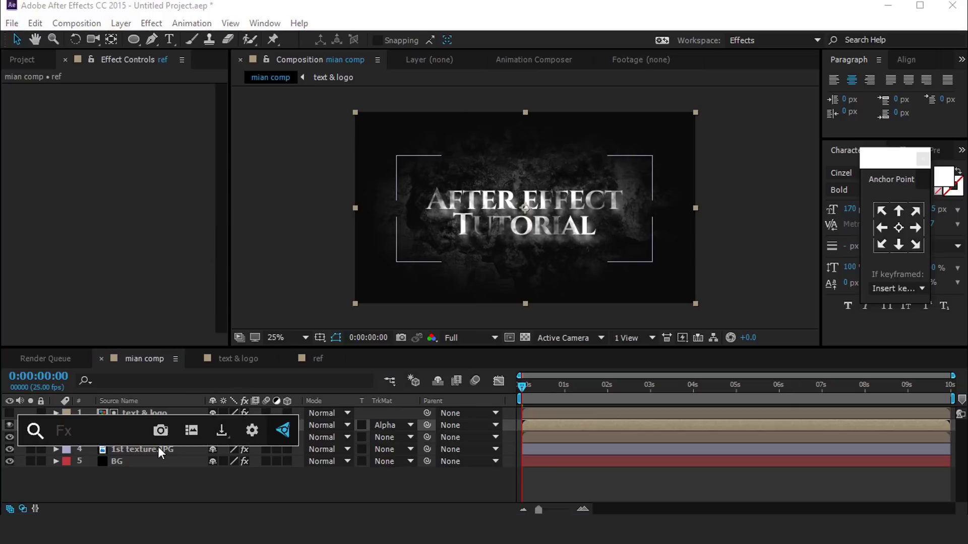
pyautogui.write('cc')
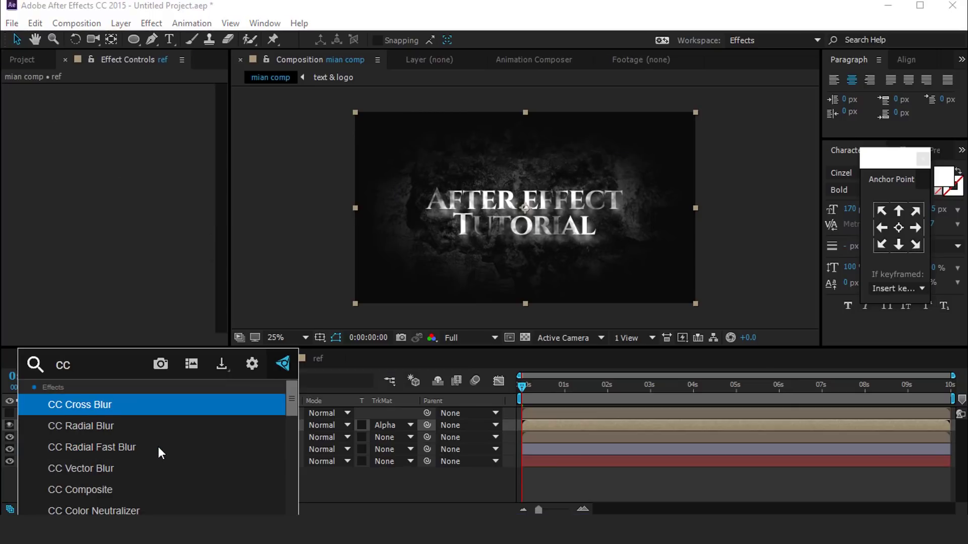
pyautogui.write(' gla')
pyautogui.press('Return')
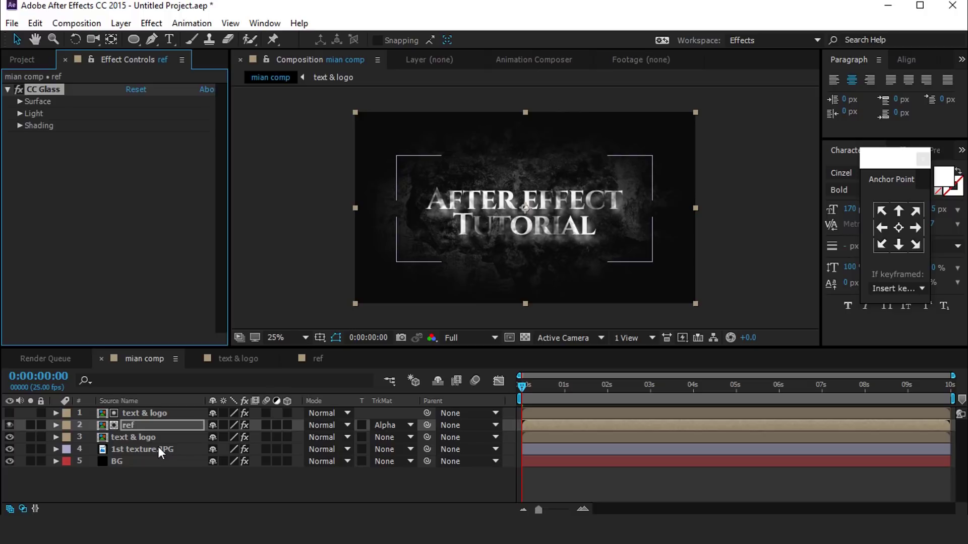
pyautogui.click(20, 101)
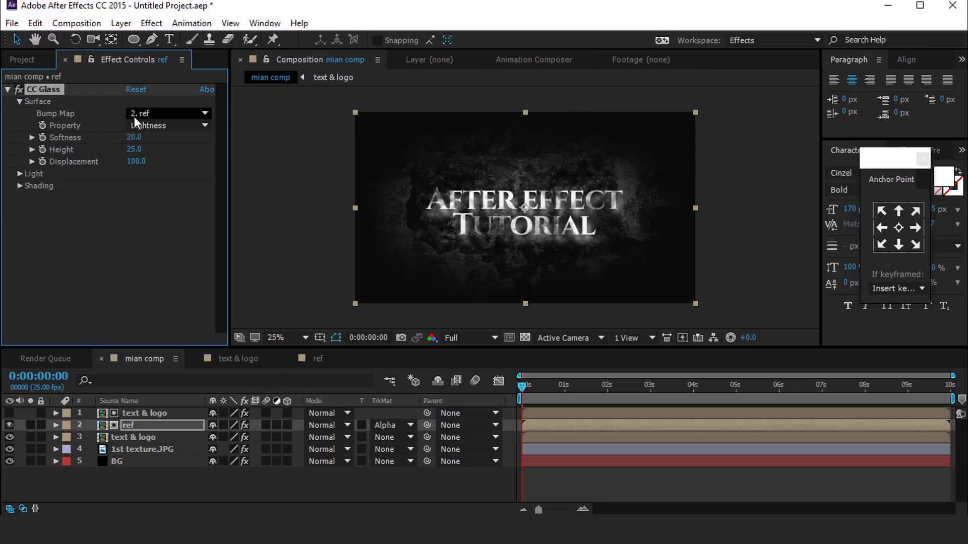
pyautogui.click(173, 112)
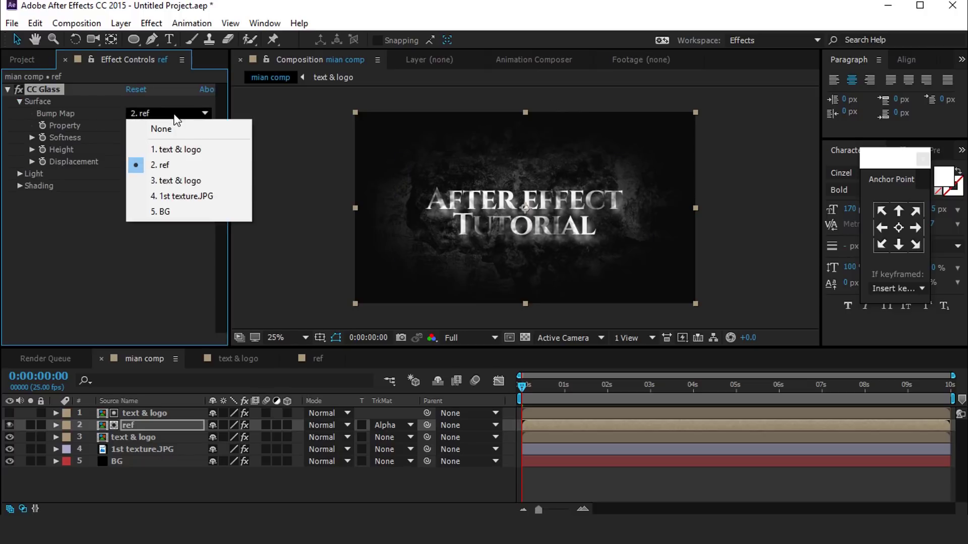
pyautogui.click(198, 149)
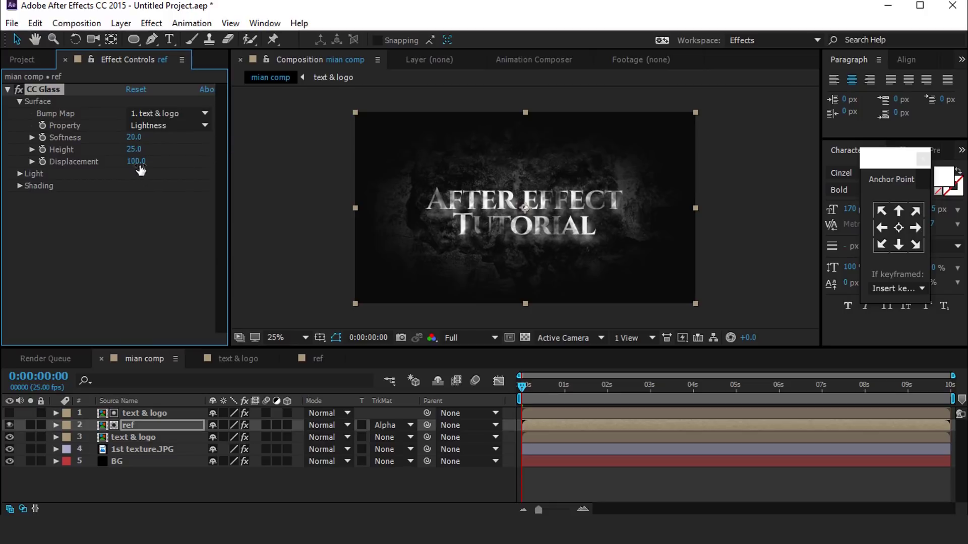
# Set the CC Glass Softness to 30 and Height to 55.
pyautogui.click(133, 138)
pyautogui.write('30')
pyautogui.press('Return')
pyautogui.click(134, 149)
pyautogui.write('55')
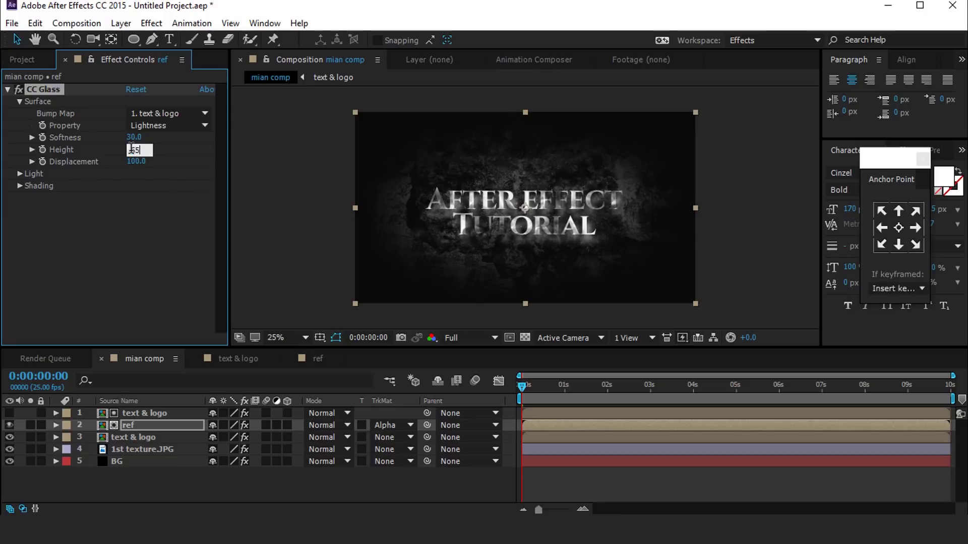
pyautogui.press('Return')
# Set the CC Glass Displacement to -250 and zoom out to view the frame.
pyautogui.scroll(2, 531, 239)
pyautogui.moveTo(134, 161); pyautogui.dragTo(59, 162)
pyautogui.moveTo(134, 168)
pyautogui.mouseDown()
pyautogui.moveTo(108, 168)
pyautogui.moveTo(141, 172)
pyautogui.mouseUp()
pyautogui.click(138, 162)
pyautogui.write('-250')
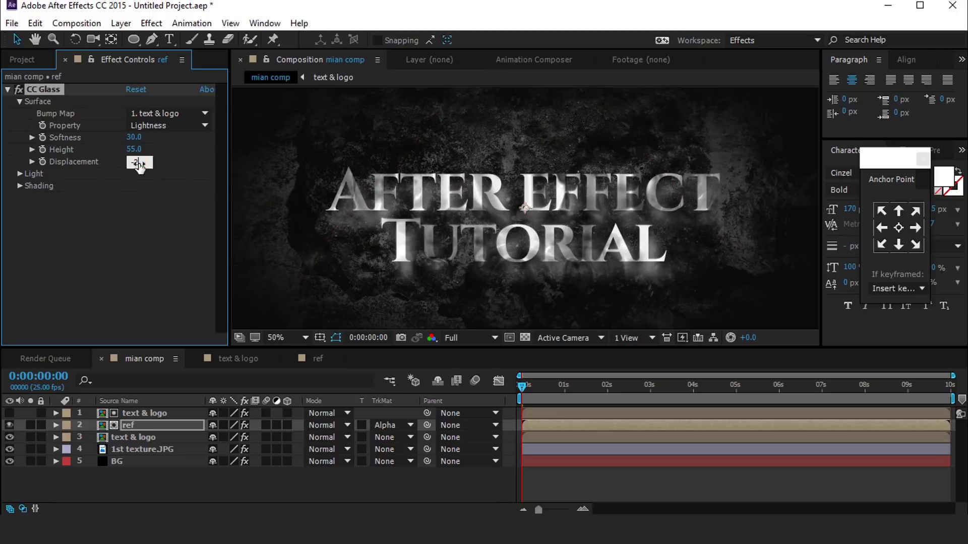
pyautogui.press('Return')
pyautogui.press(',')
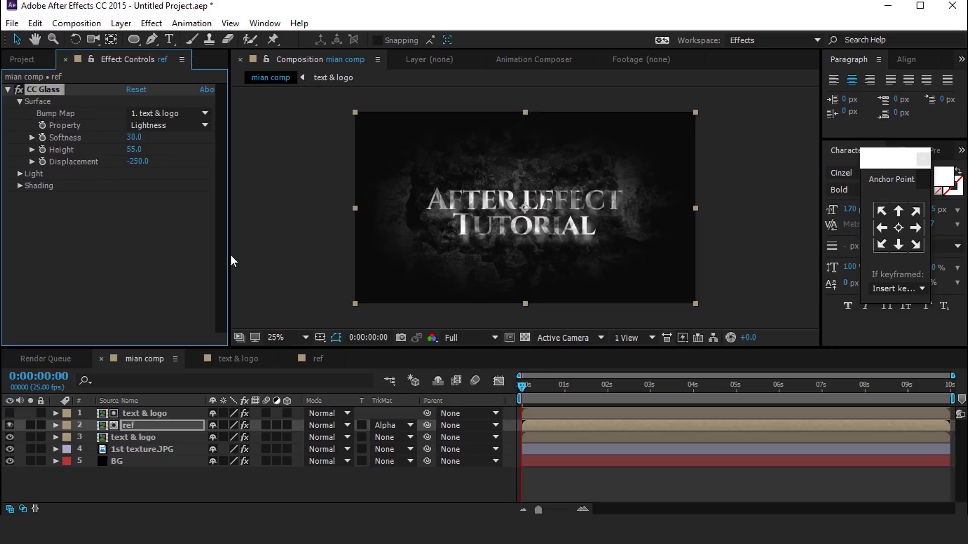
# Remove the top text & logo layer's existing effects and apply CC Glass.
pyautogui.click(153, 414)
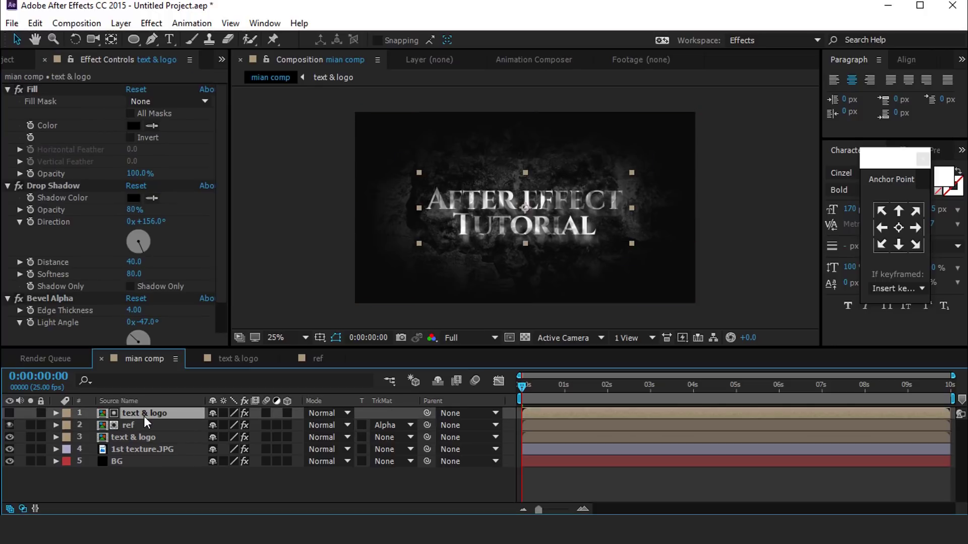
pyautogui.click(39, 90)
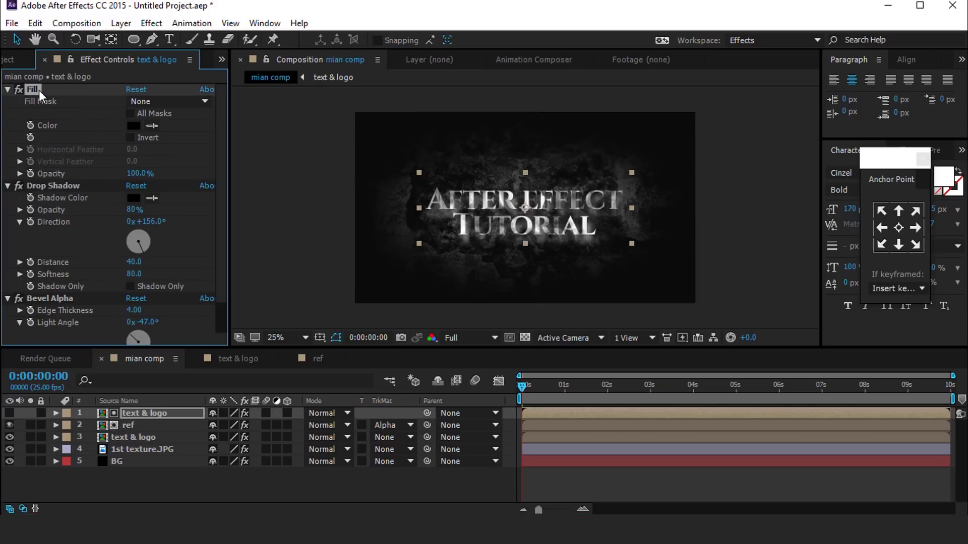
pyautogui.press('Delete')
pyautogui.press('Delete')
pyautogui.press('Delete')
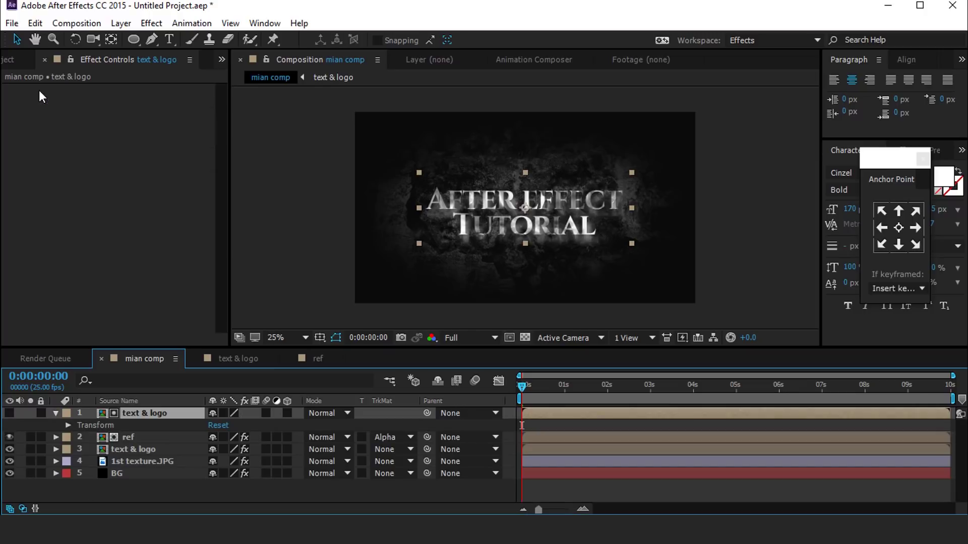
pyautogui.hotkey('ctrl', 'space')
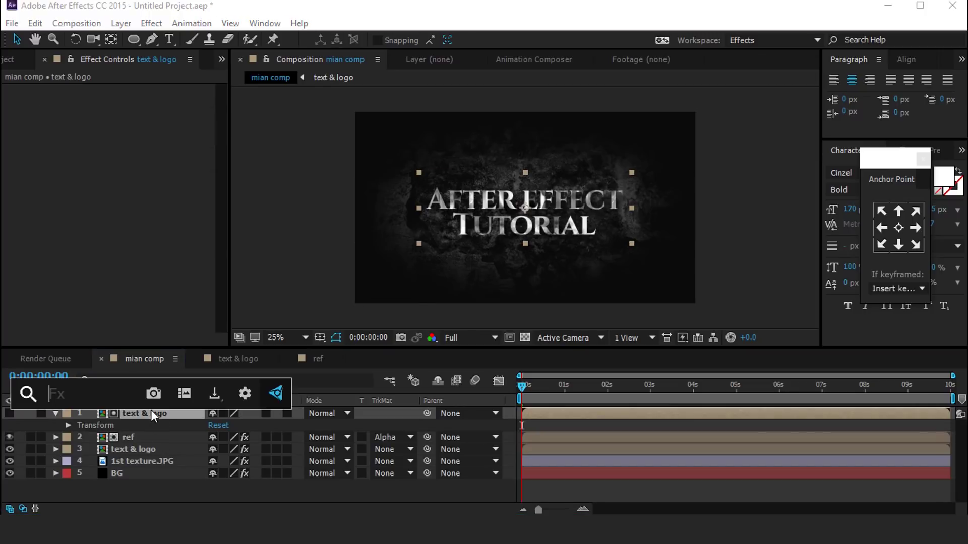
pyautogui.write('cc gla')
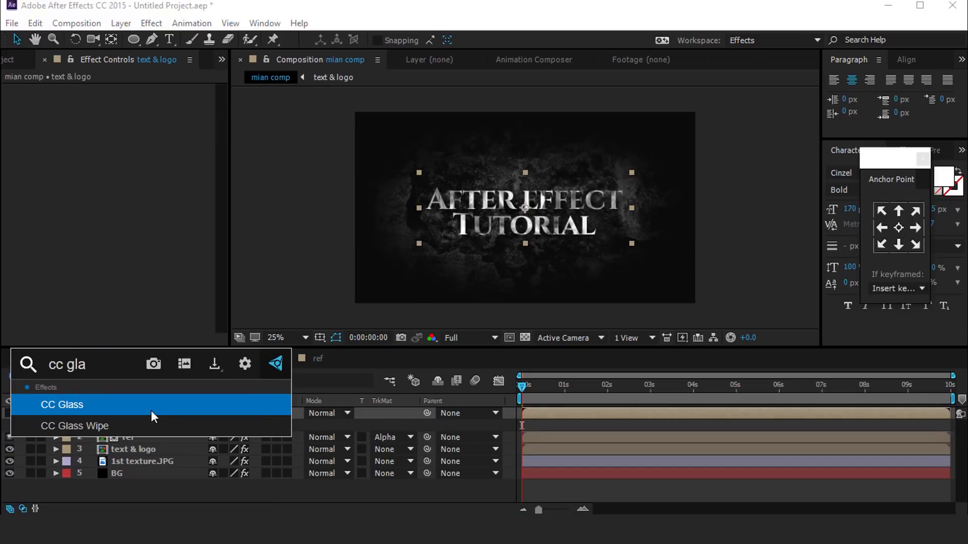
pyautogui.click(150, 405)
# Set that layer's CC Glass Softness to 40 and drop Displacement below zero.
pyautogui.click(20, 101)
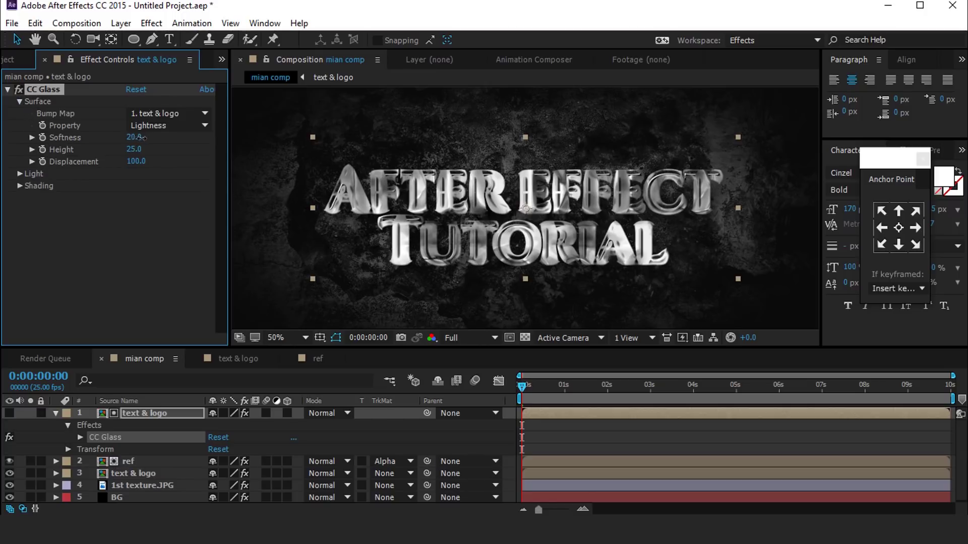
pyautogui.moveTo(143, 137); pyautogui.dragTo(206, 179)
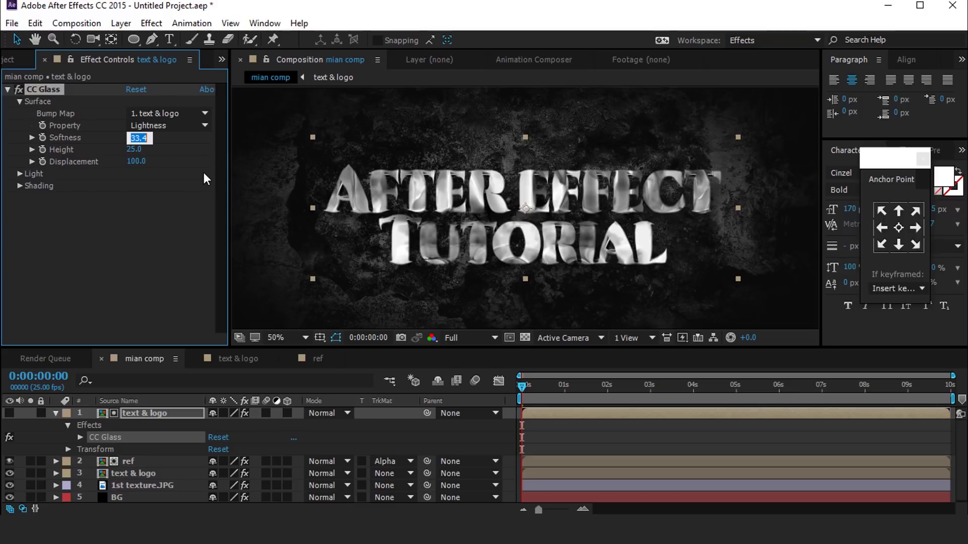
pyautogui.write('40')
pyautogui.press('Return')
pyautogui.moveTo(135, 161); pyautogui.dragTo(105, 165)
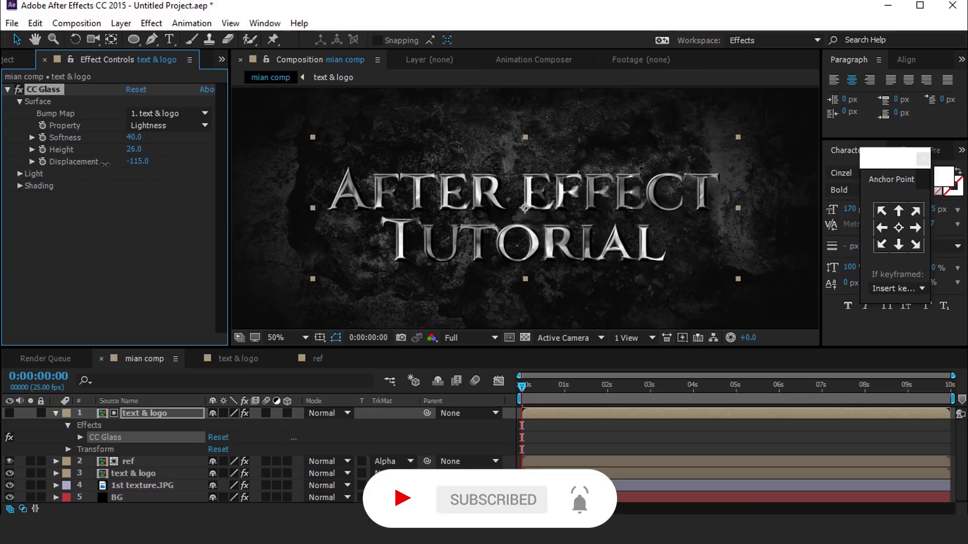
pyautogui.scroll(-2, 590, 226)
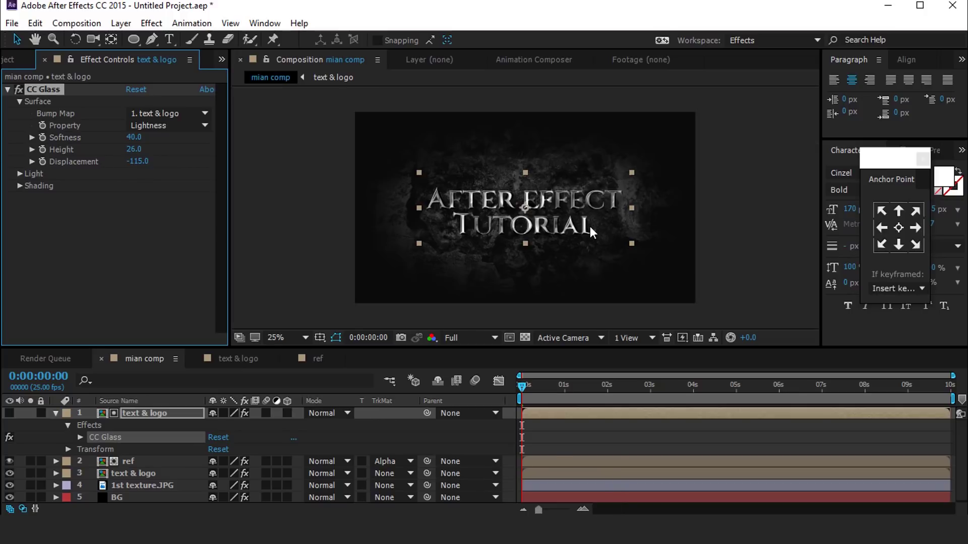
pyautogui.scroll(2, 589, 226)
# Apply CC Blobbylize to the top title layer with text & logo as Blob Layer.
pyautogui.click(143, 413)
pyautogui.hotkey('ctrl', 'space')
pyautogui.write('cc bo')
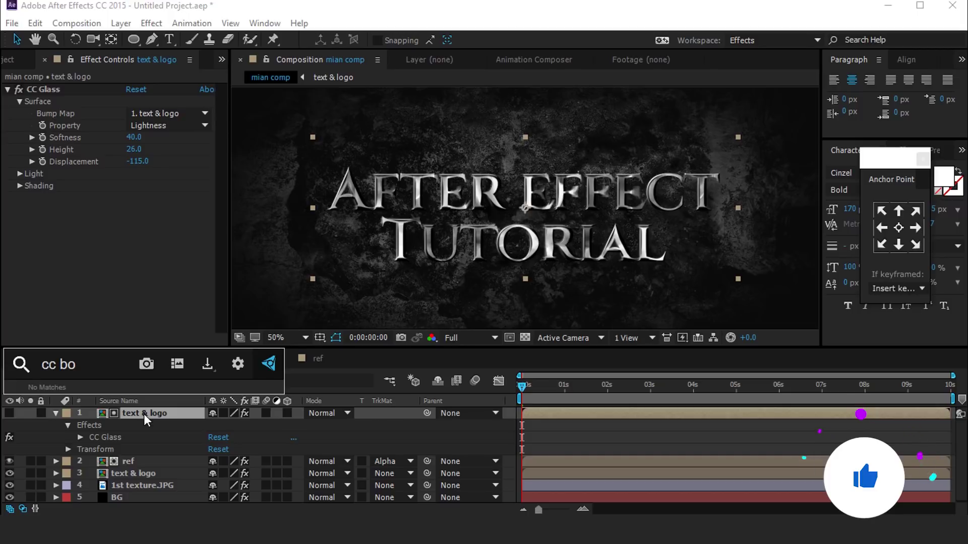
pyautogui.press('BackSpace')
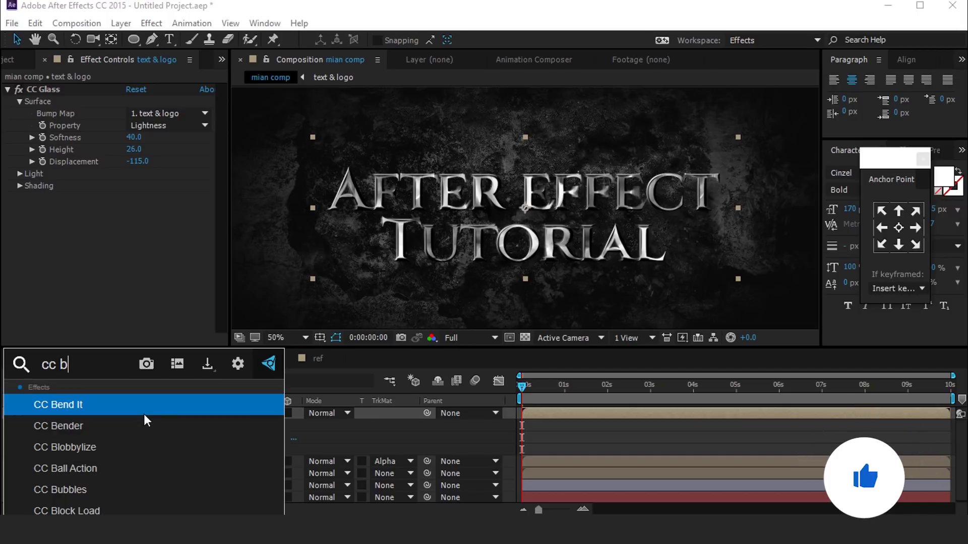
pyautogui.write('lo')
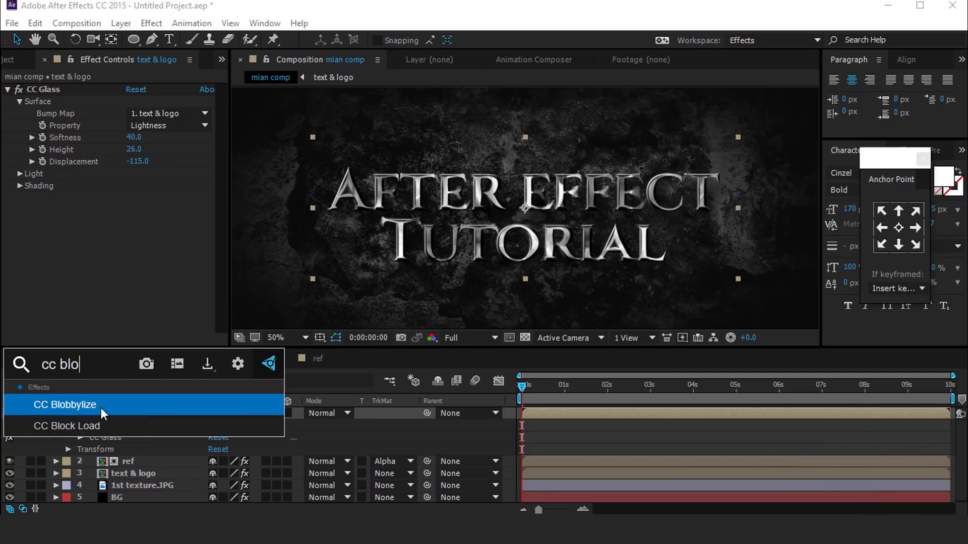
pyautogui.click(86, 410)
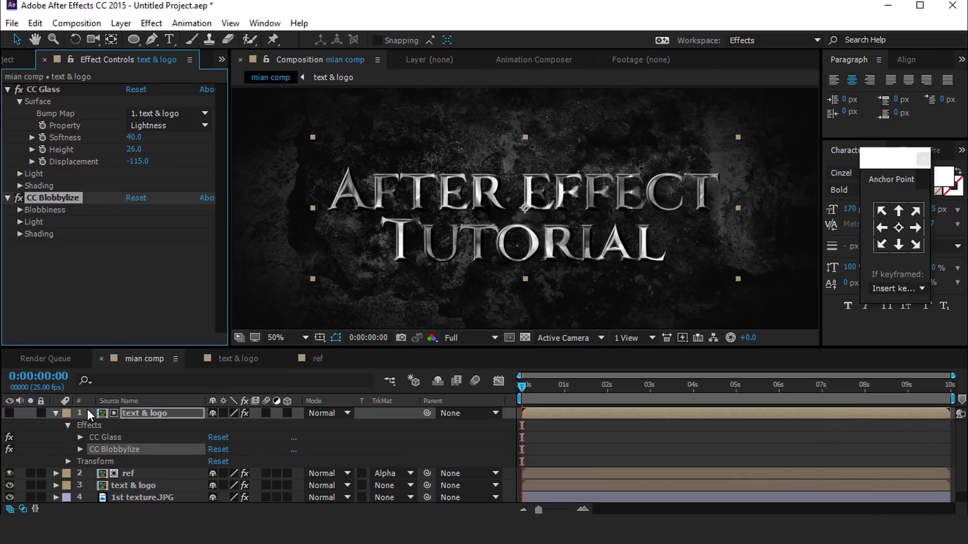
pyautogui.click(21, 209)
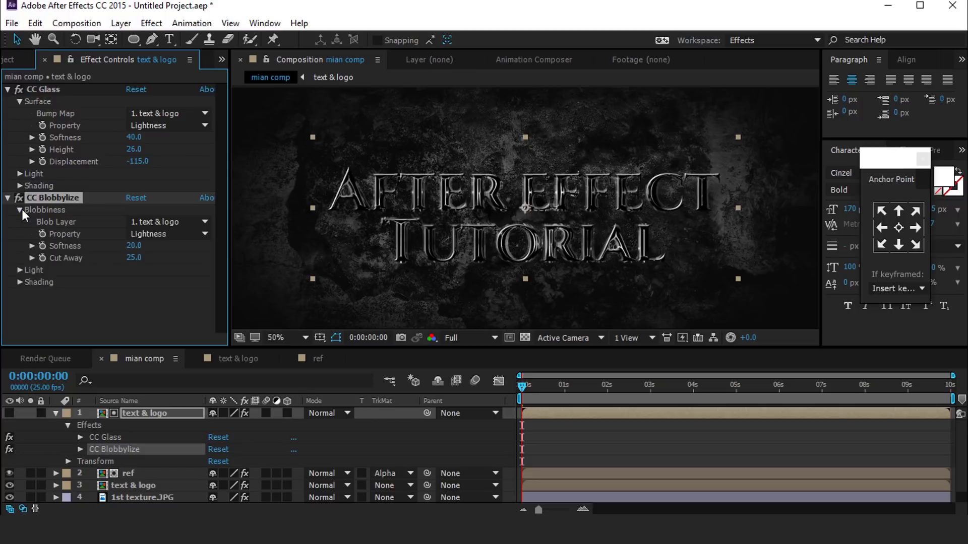
pyautogui.click(175, 222)
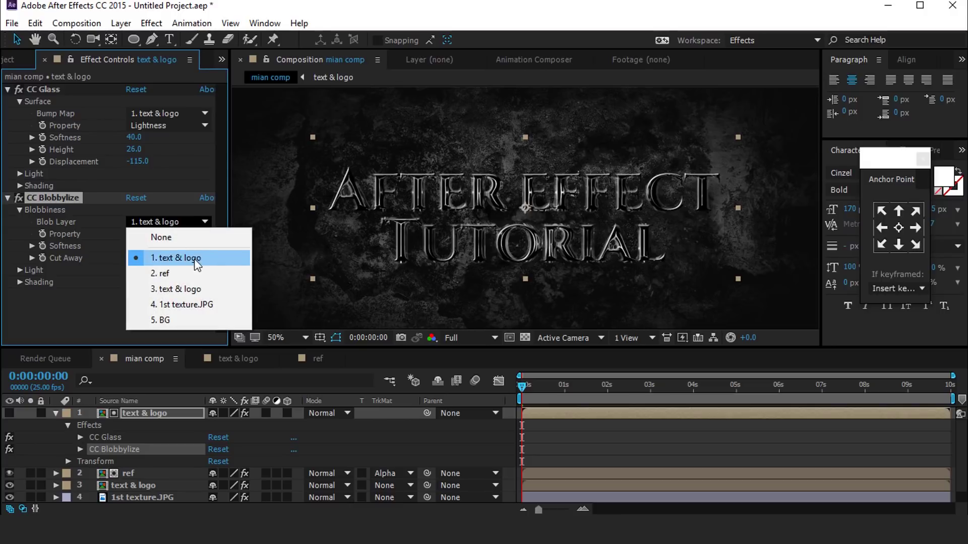
pyautogui.click(90, 304)
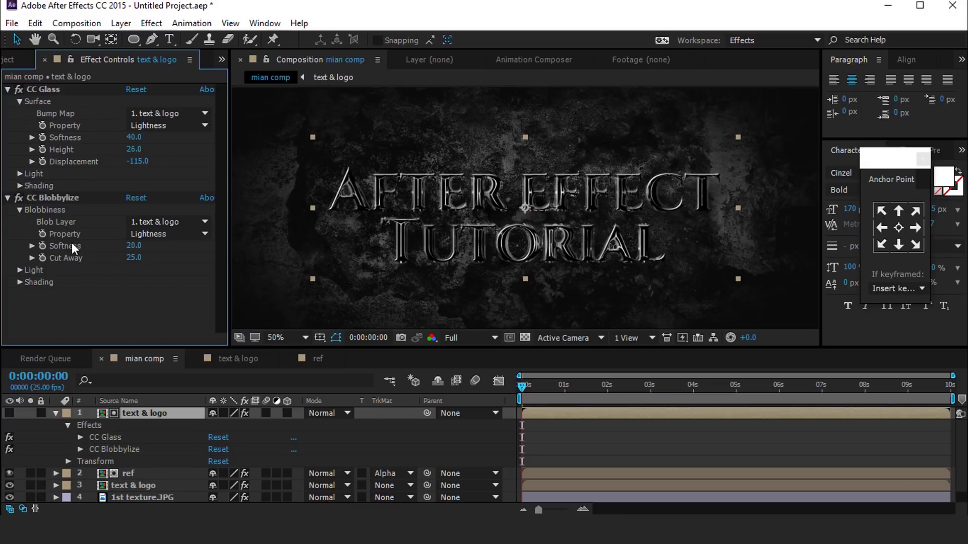
# Set the Blobbylize Softness to 6 and Cut Away to 20.
pyautogui.click(132, 246)
pyautogui.write('6')
pyautogui.press('Return')
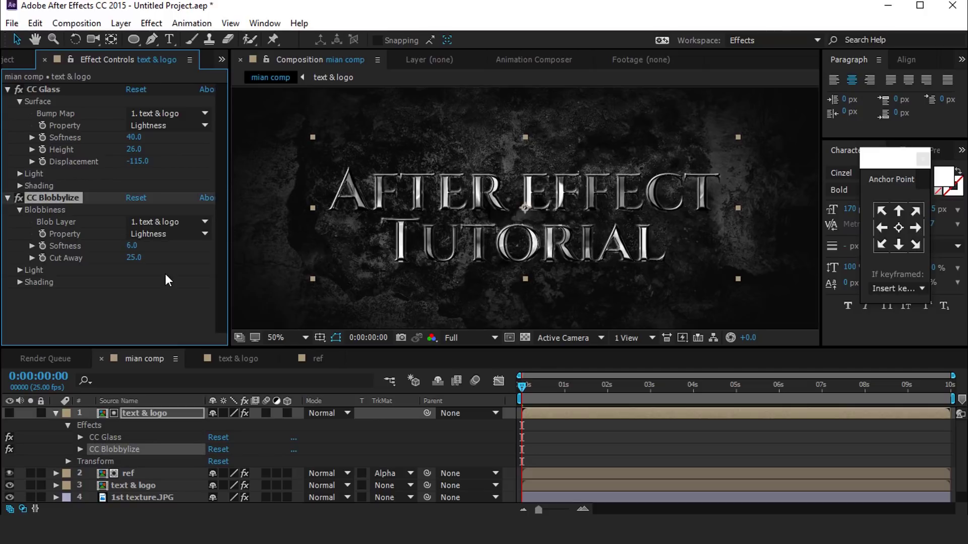
pyautogui.moveTo(142, 263)
pyautogui.mouseDown()
pyautogui.moveTo(130, 259)
pyautogui.moveTo(143, 258)
pyautogui.moveTo(138, 265)
pyautogui.mouseUp()
pyautogui.press('.')
pyautogui.click(136, 258)
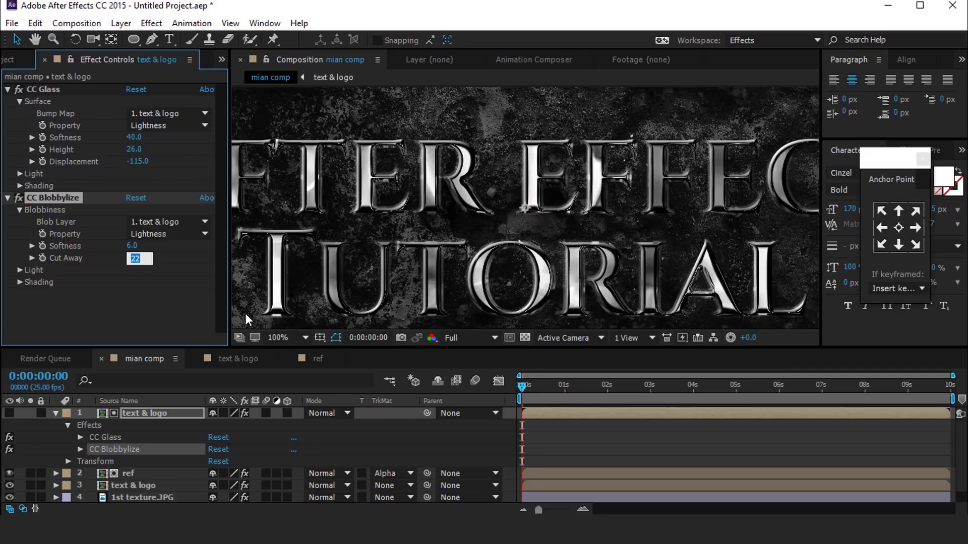
pyautogui.write('20')
pyautogui.press('Return')
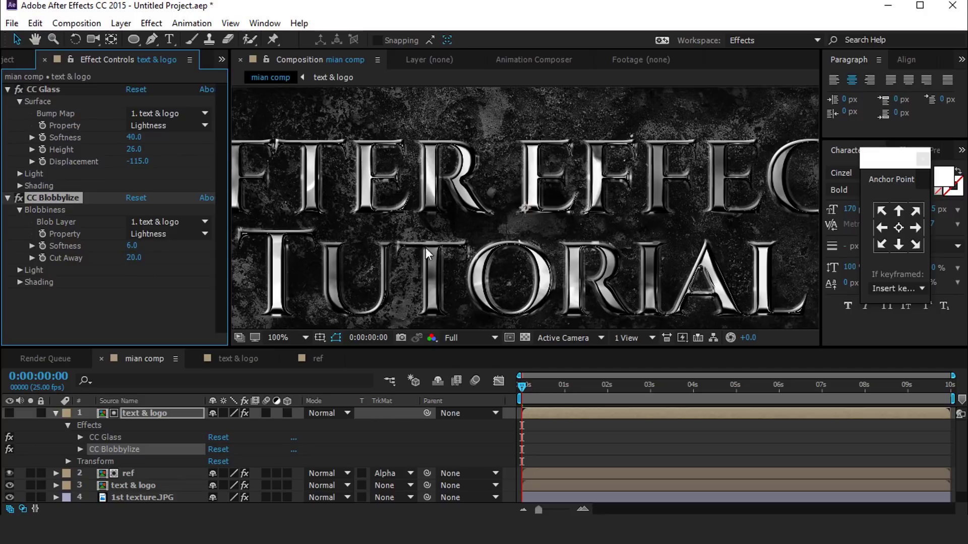
pyautogui.scroll(-1, 490, 151)
pyautogui.click(55, 413)
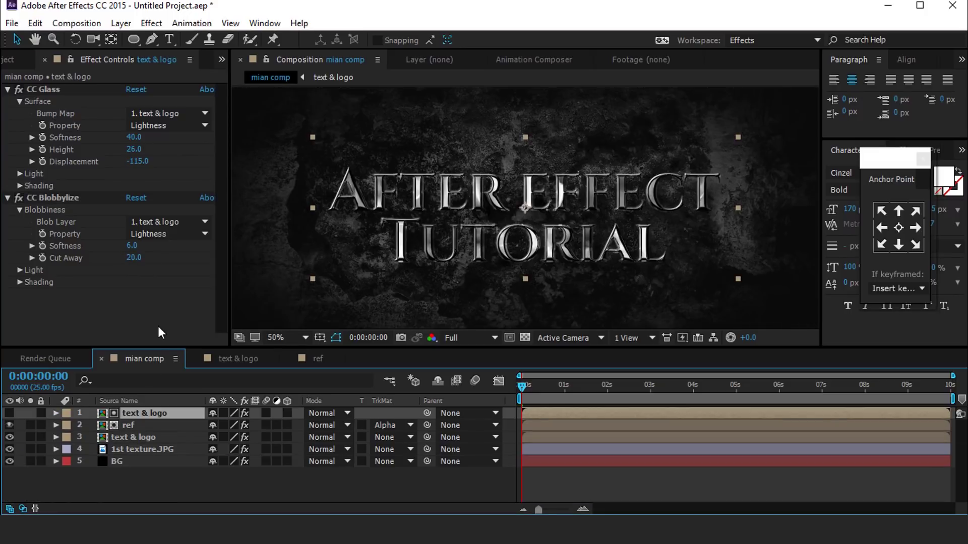
# Add 2nd texture.JPG from the Project panel as the top layer.
pyautogui.click(10, 59)
pyautogui.click(137, 306)
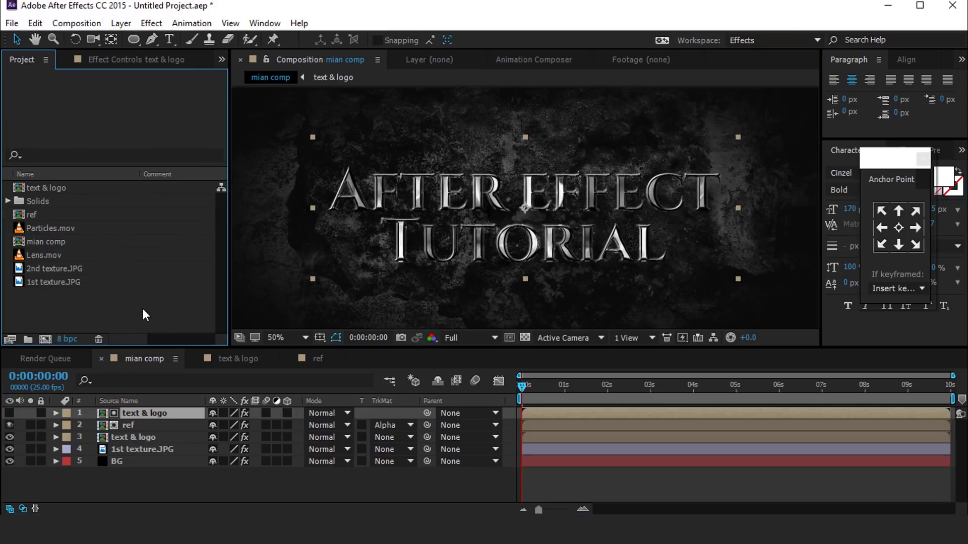
pyautogui.click(161, 488)
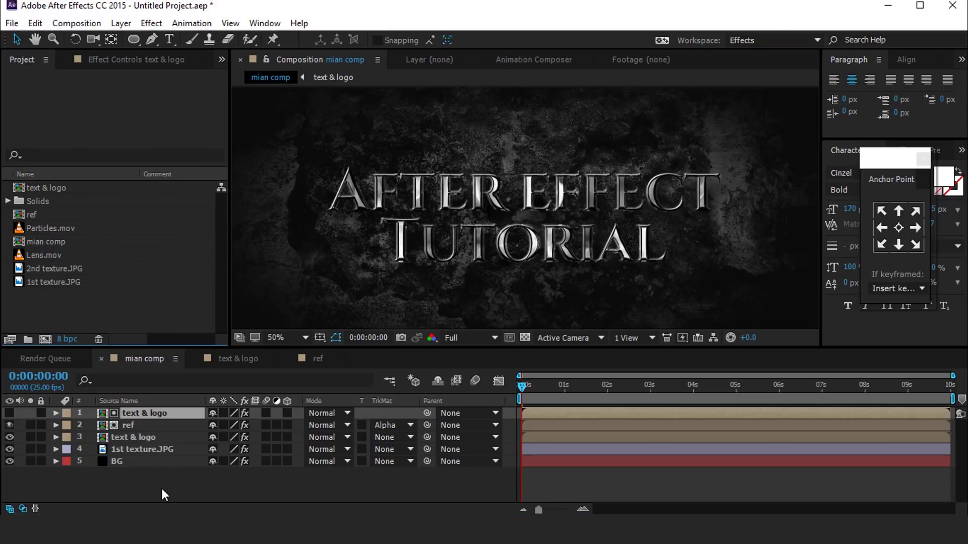
pyautogui.click(58, 282)
pyautogui.click(32, 270)
pyautogui.moveTo(19, 272); pyautogui.dragTo(168, 409)
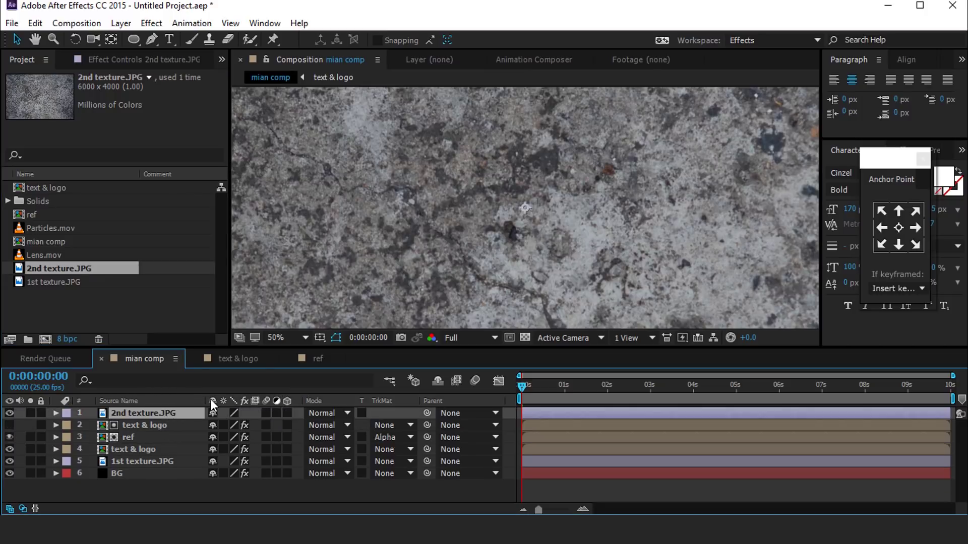
# Scale the 2nd texture.JPG layer down to 34%.
pyautogui.press('s')
pyautogui.scroll(-2, 335, 318)
pyautogui.moveTo(251, 427); pyautogui.dragTo(212, 430)
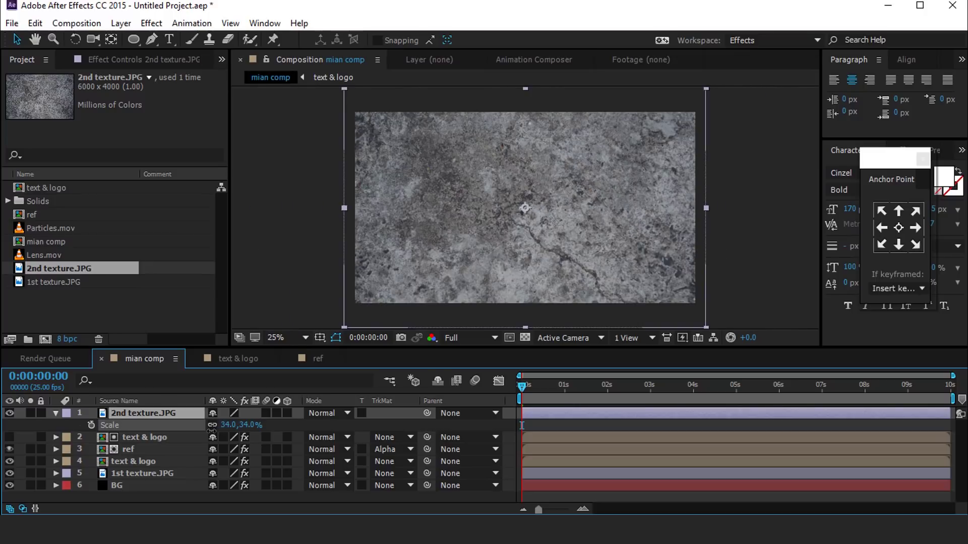
pyautogui.click(56, 413)
# Duplicate text & logo to the top and alpha-matte 2nd texture.JPG to it.
pyautogui.click(155, 425)
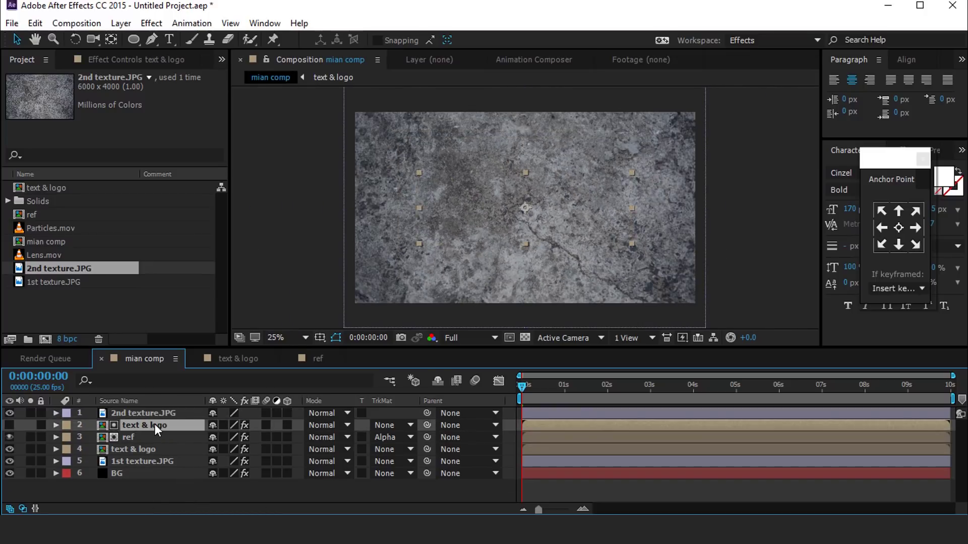
pyautogui.hotkey('ctrl', 'd')
pyautogui.moveTo(155, 425); pyautogui.dragTo(156, 410)
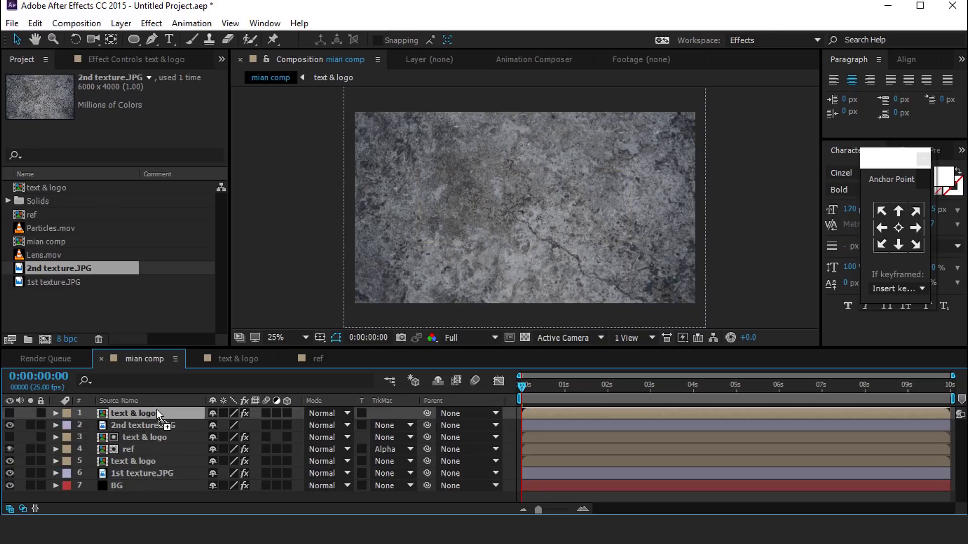
pyautogui.click(150, 425)
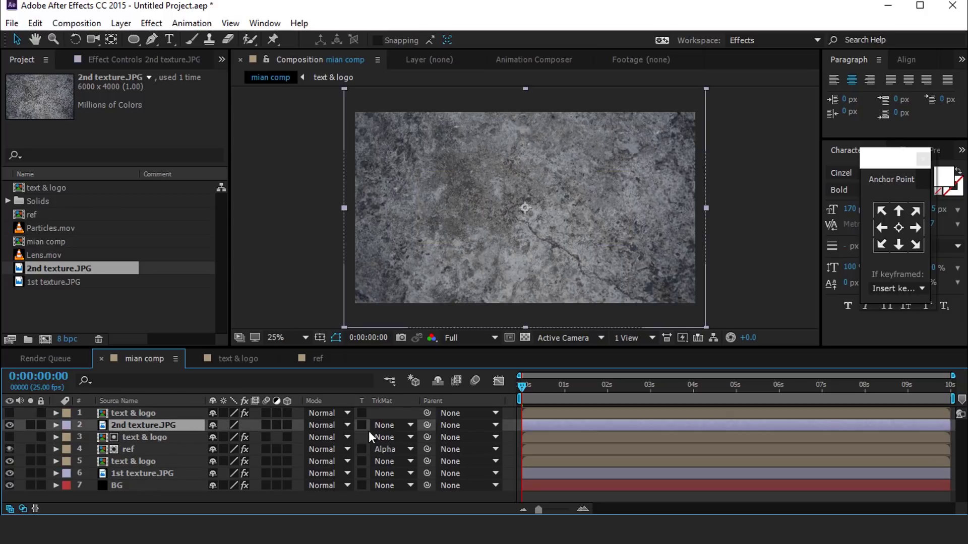
pyautogui.click(405, 425)
pyautogui.click(449, 364)
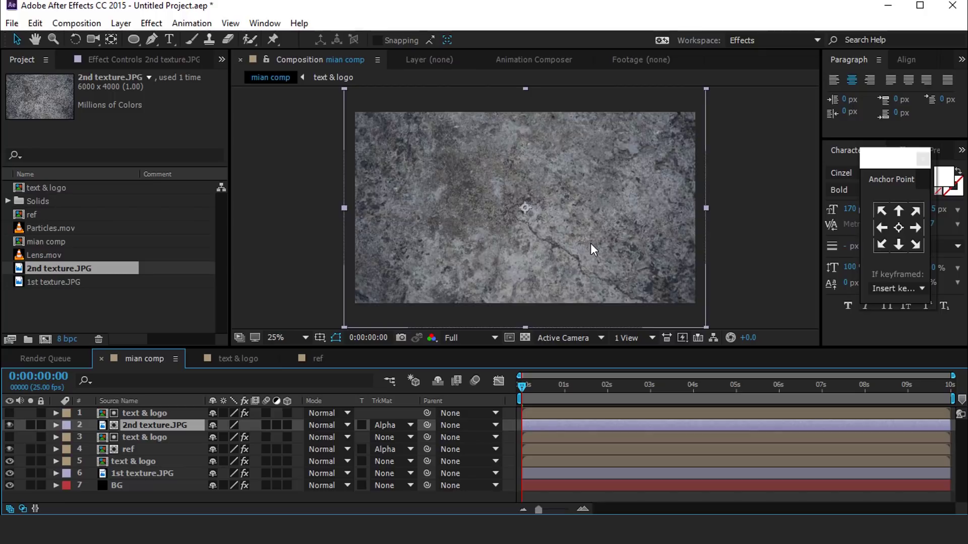
pyautogui.press('.')
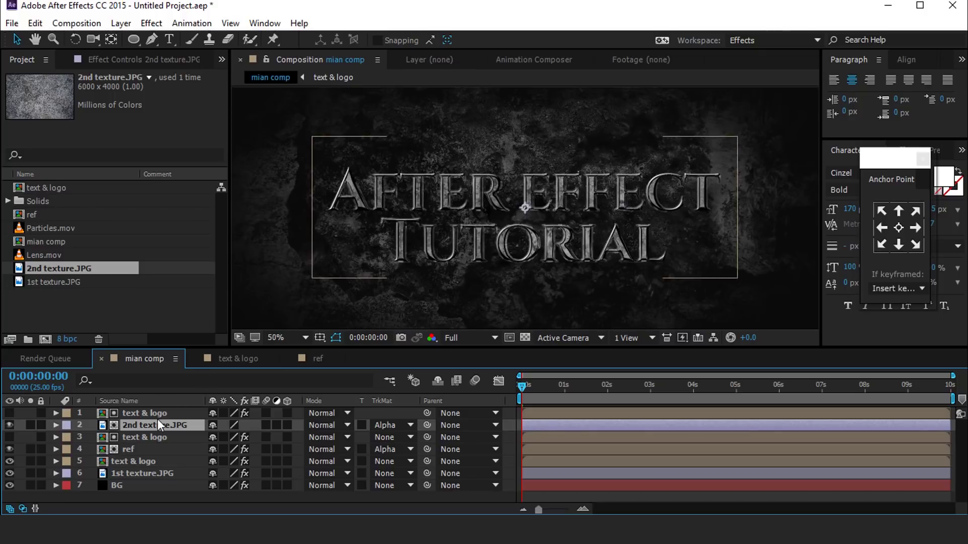
pyautogui.press('.')
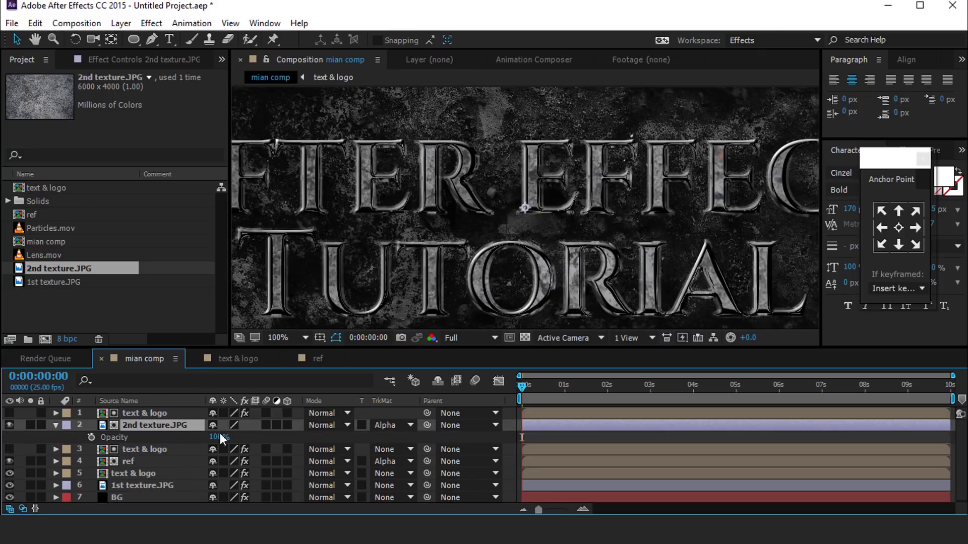
# Lower the 2nd texture.JPG opacity to 22% and zoom the view back out.
pyautogui.press('t')
pyautogui.moveTo(185, 437); pyautogui.dragTo(200, 438)
pyautogui.press('.')
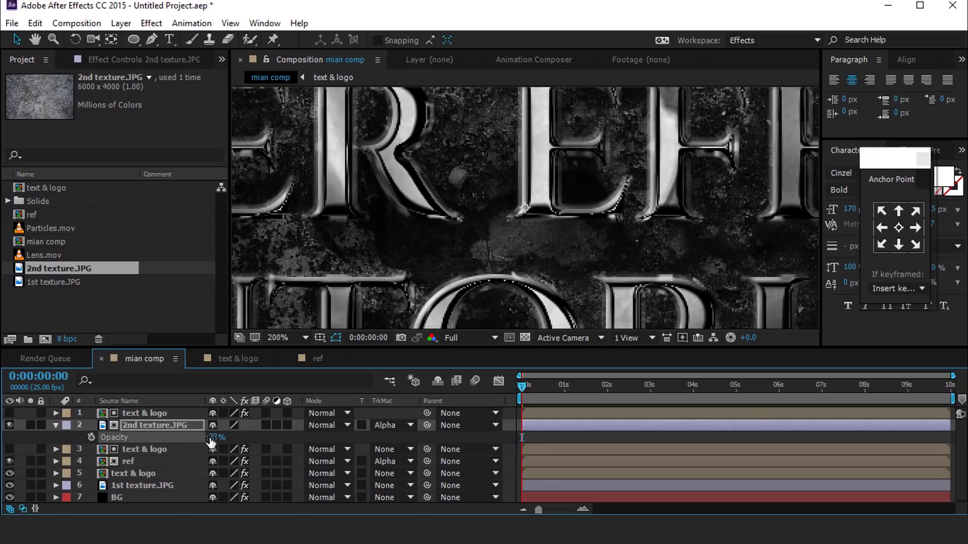
pyautogui.click(214, 438)
pyautogui.press('Return')
pyautogui.click(56, 425)
pyautogui.press(',')
pyautogui.press(',')
pyautogui.click(221, 303)
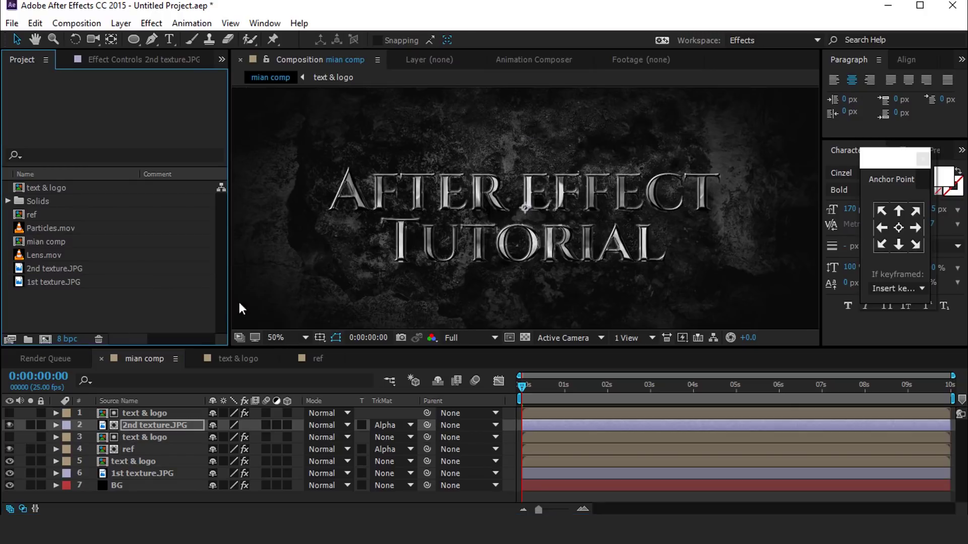
pyautogui.press(',')
pyautogui.click(255, 251)
# Add a Null Object and parent the title and texture layers to Null 1.
pyautogui.rightClick(255, 251)
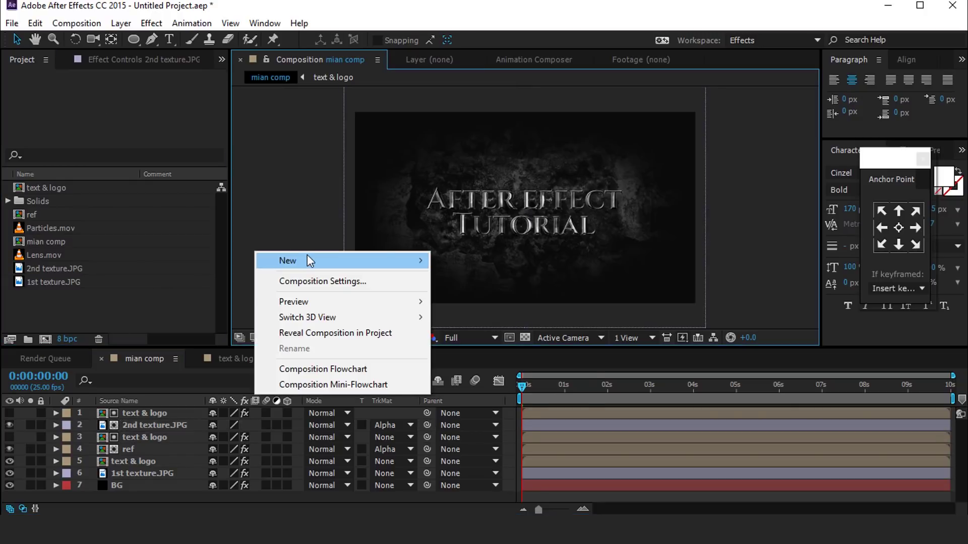
pyautogui.moveTo(309, 255)
pyautogui.click(481, 344)
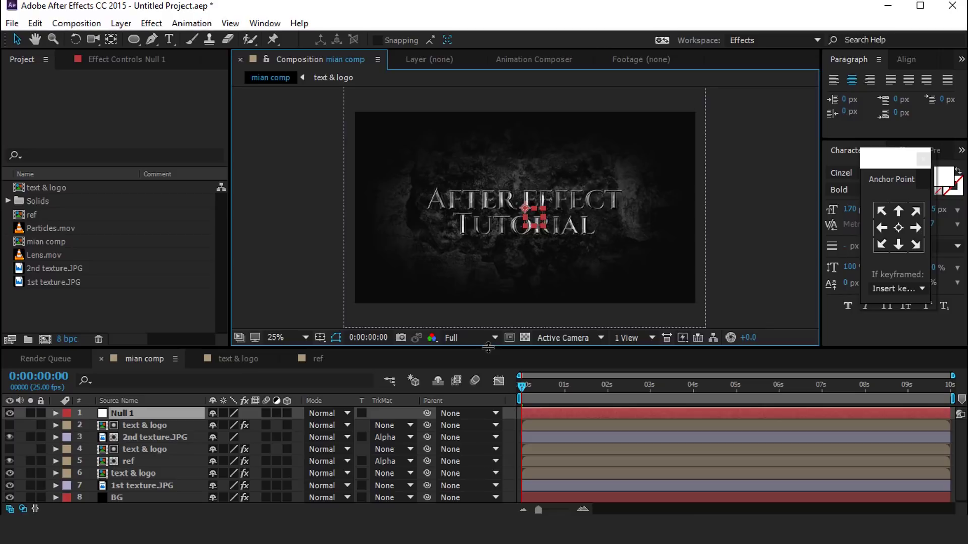
pyautogui.click(152, 423)
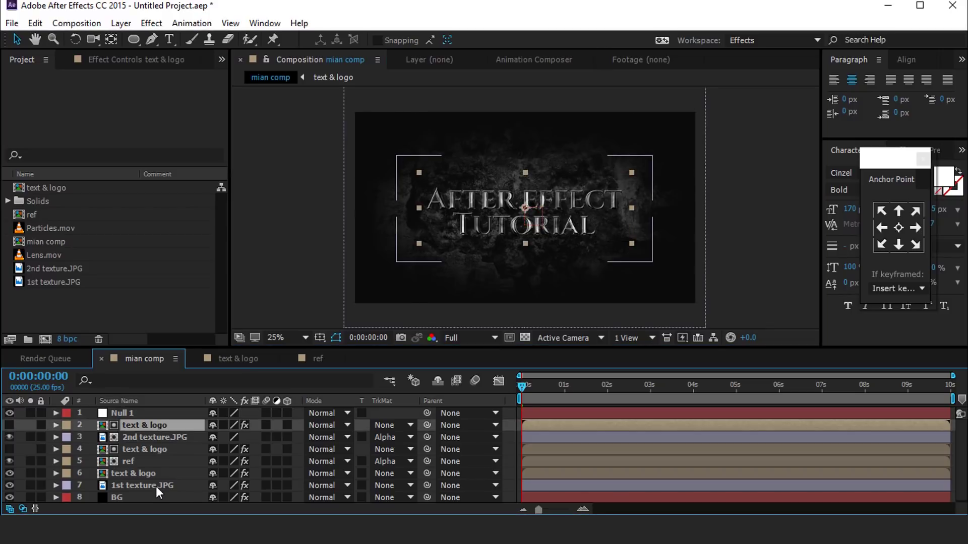
pyautogui.keyDown('shift'); pyautogui.click(155, 485); pyautogui.keyUp('shift')
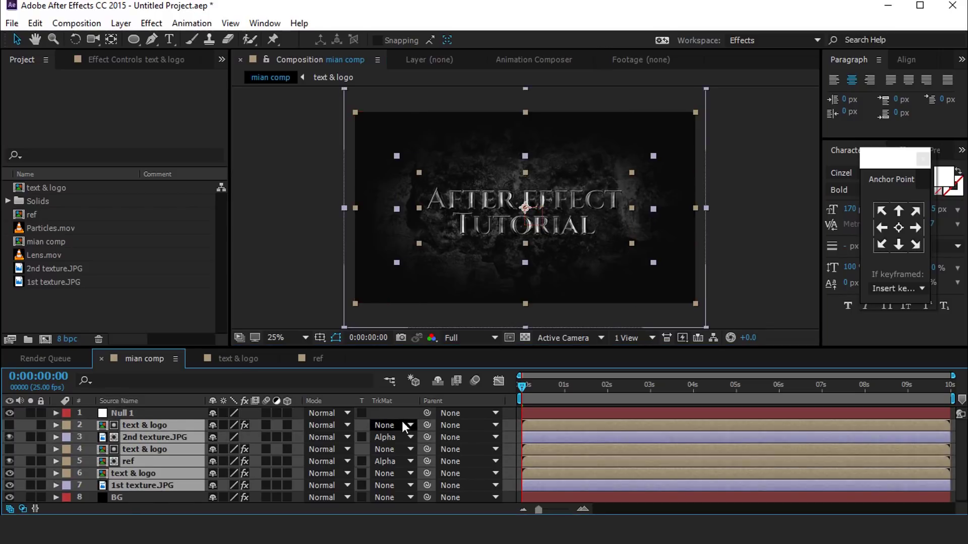
pyautogui.moveTo(428, 425); pyautogui.dragTo(165, 411)
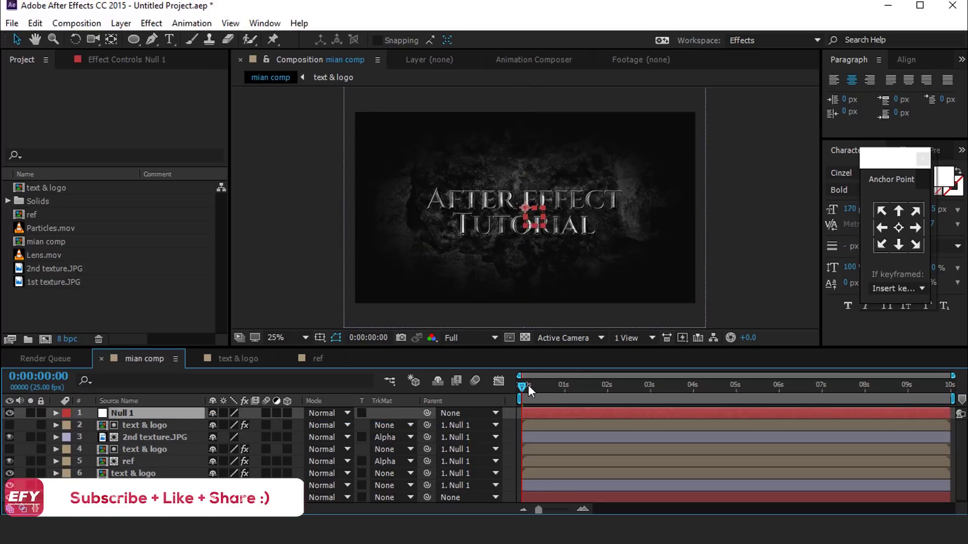
# Keyframe Null 1's Scale from 100% at 0s to 112% at the last frame.
pyautogui.press('Home')
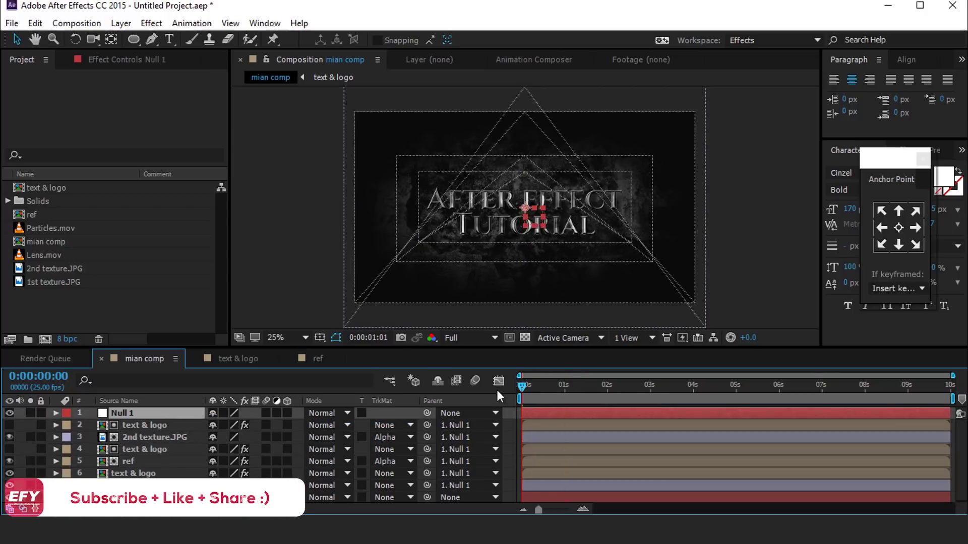
pyautogui.press('s')
pyautogui.click(90, 425)
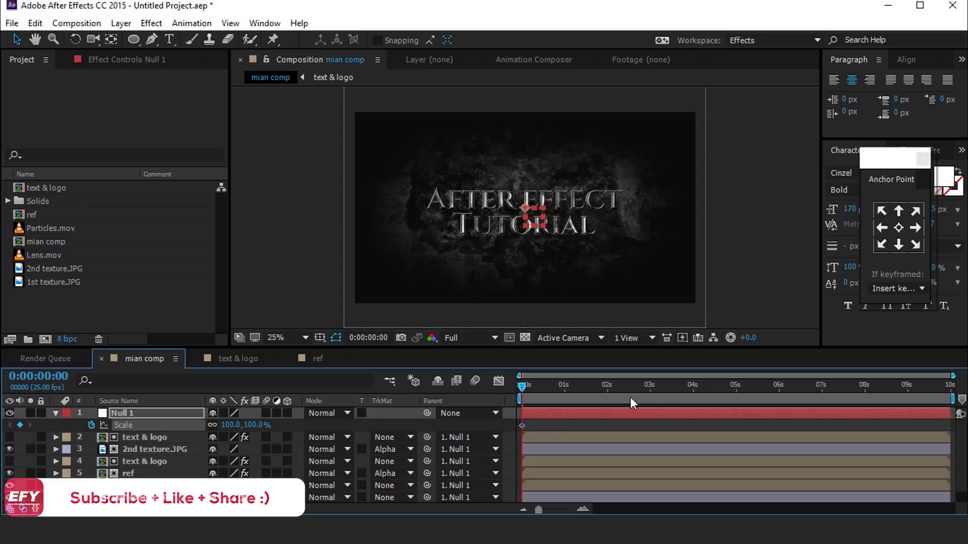
pyautogui.press('End')
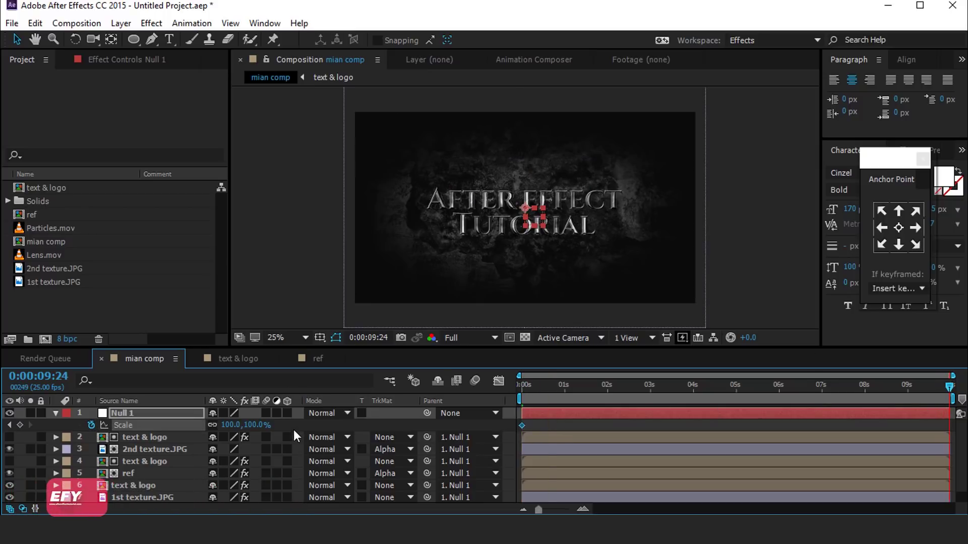
pyautogui.moveTo(254, 426); pyautogui.dragTo(260, 425)
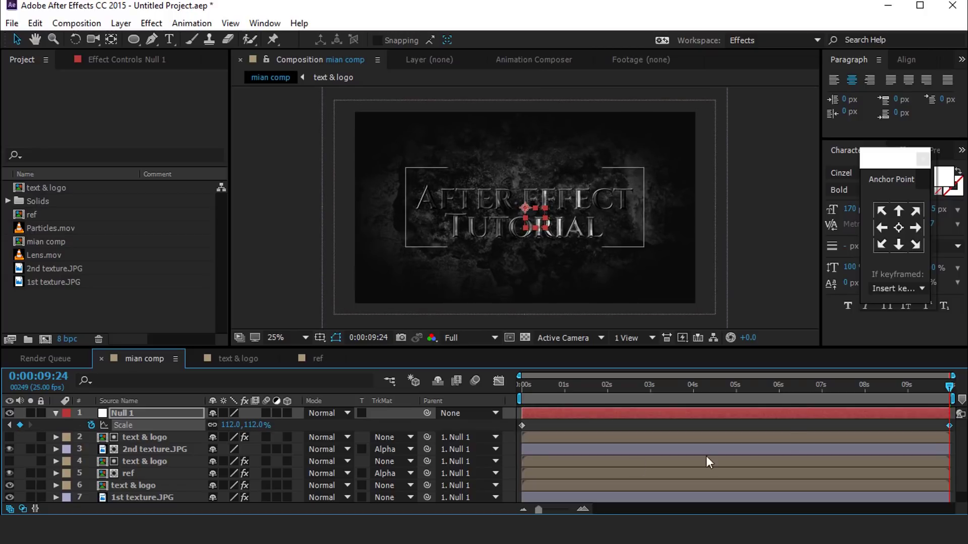
pyautogui.click(525, 386)
# Add an adjustment layer with the Glow effect and rename it glow.
pyautogui.click(55, 413)
pyautogui.rightClick(291, 238)
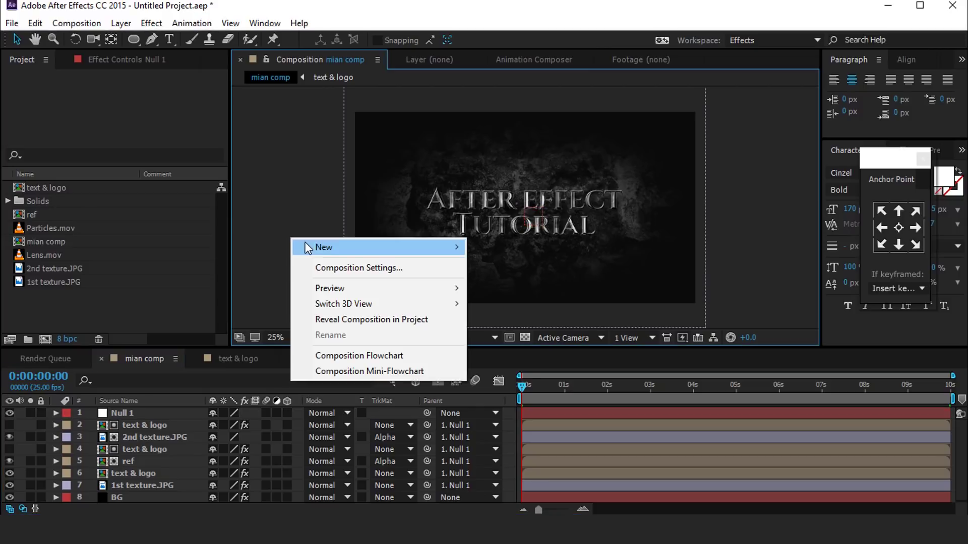
pyautogui.moveTo(303, 248)
pyautogui.click(504, 357)
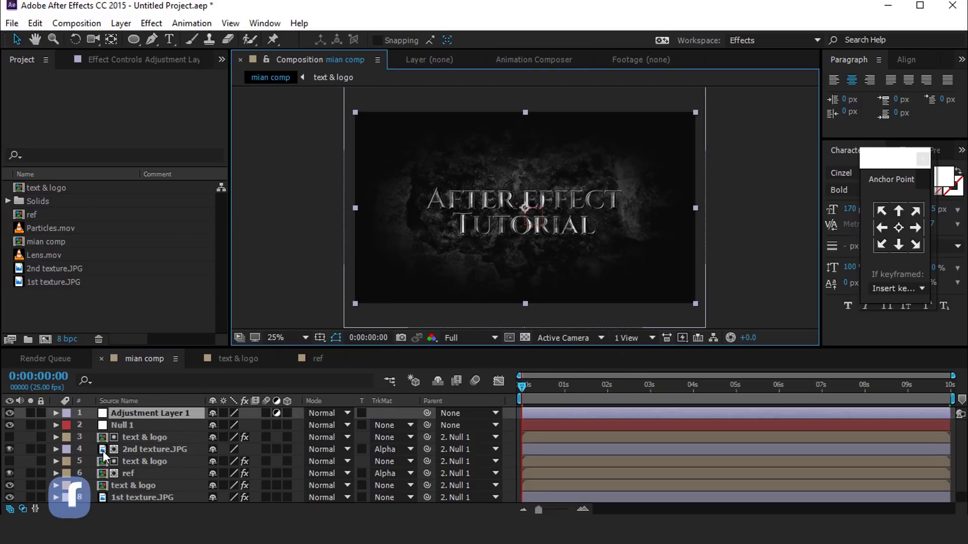
pyautogui.hotkey('ctrl', 'space')
pyautogui.write('glow')
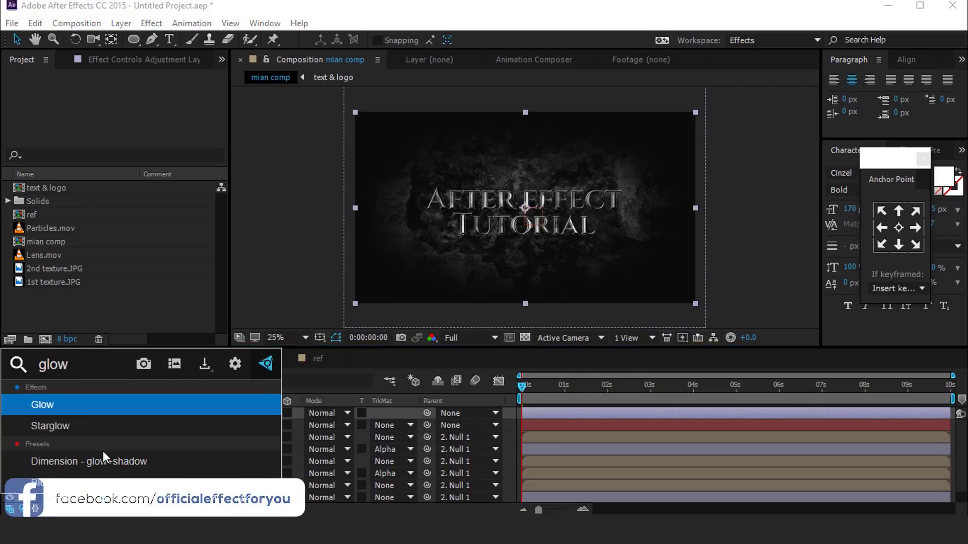
pyautogui.press('Return')
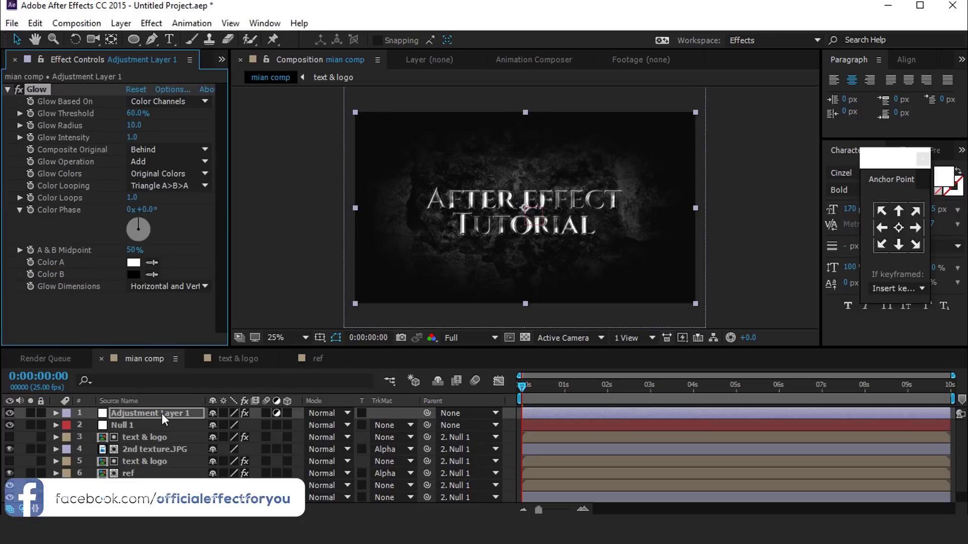
pyautogui.click(162, 413)
pyautogui.press('Return')
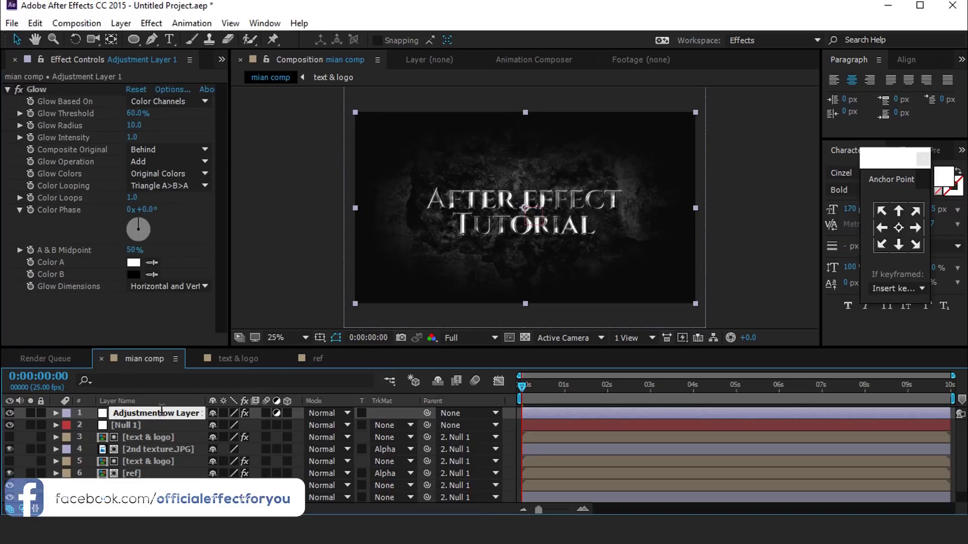
pyautogui.write('glow')
pyautogui.press('Return')
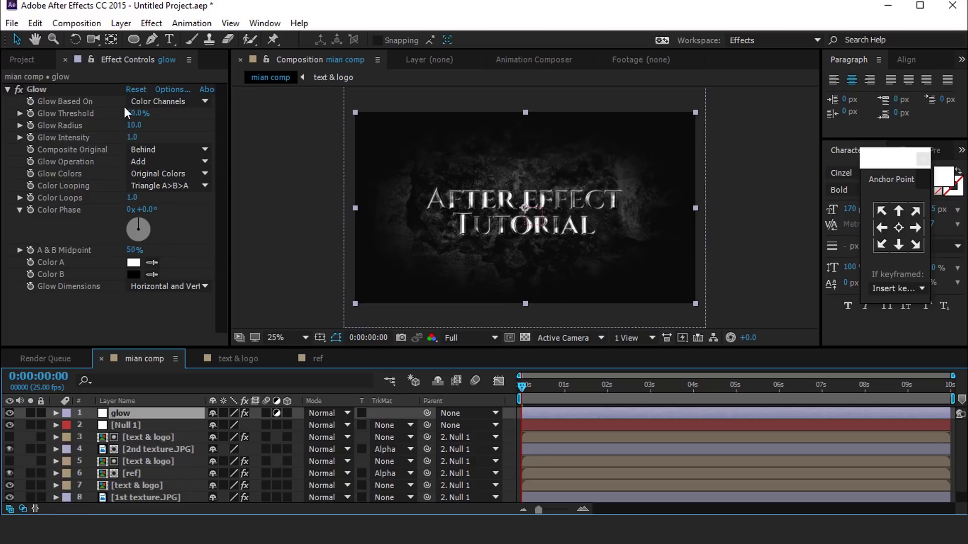
# Set the Glow Threshold to 85% and Glow Radius to 140.
pyautogui.moveTo(132, 113); pyautogui.dragTo(150, 113)
pyautogui.click(150, 113)
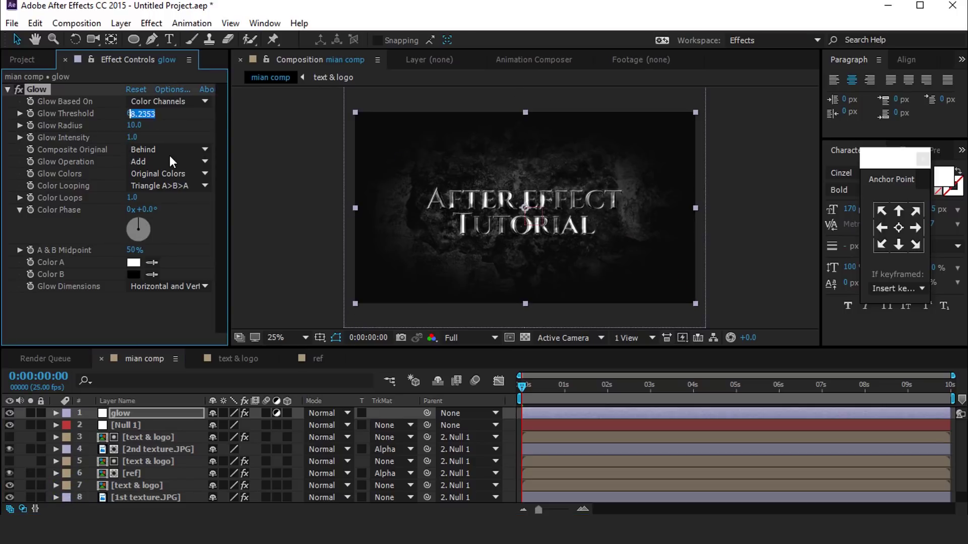
pyautogui.write('85')
pyautogui.press('Return')
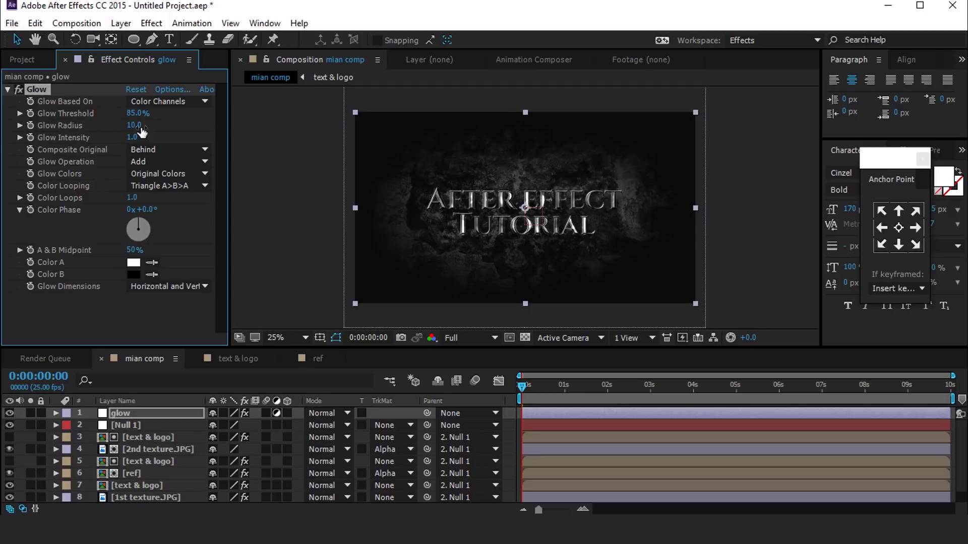
pyautogui.moveTo(148, 123); pyautogui.dragTo(161, 124)
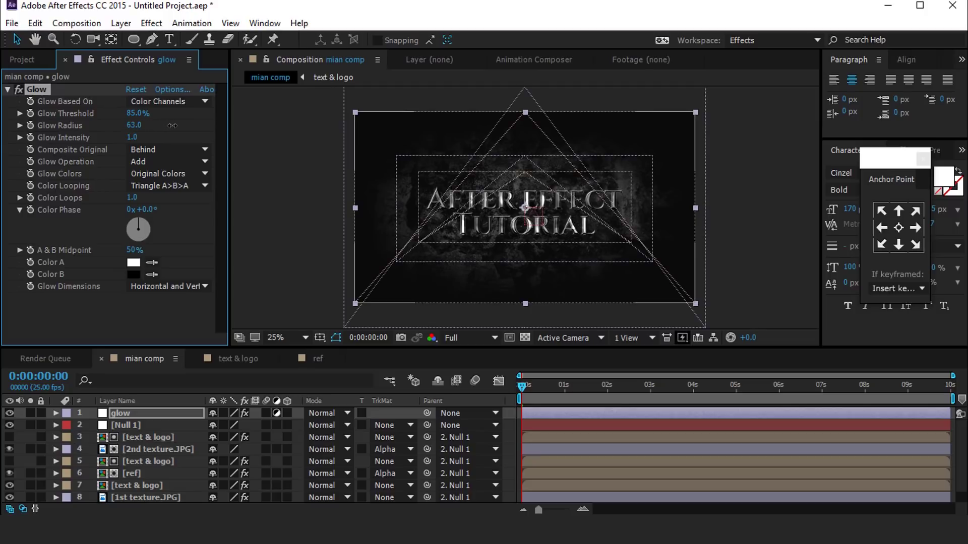
pyautogui.click(134, 125)
pyautogui.write('140')
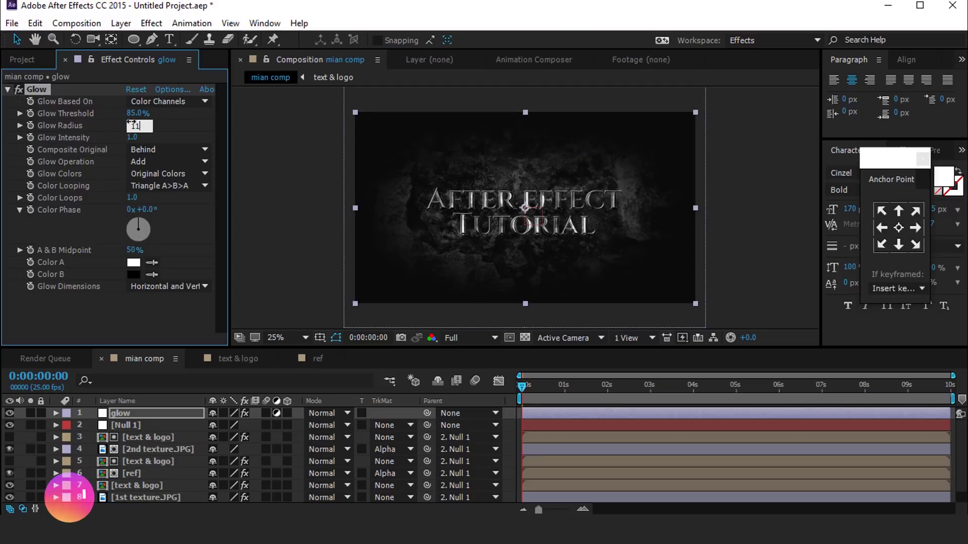
pyautogui.press('Return')
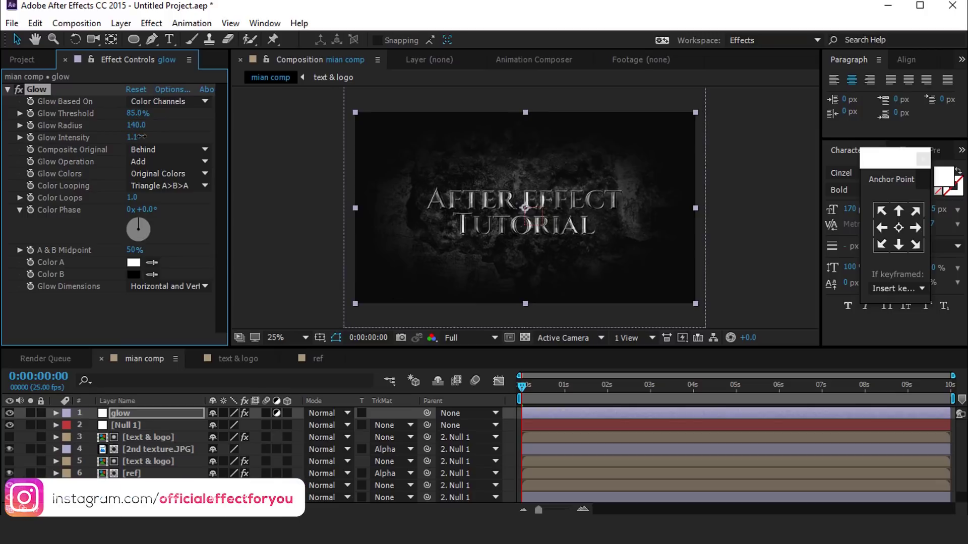
# Raise Glow Intensity to 1.2, toggle Glow off and on to compare, then collapse it.
pyautogui.moveTo(141, 137); pyautogui.dragTo(146, 136)
pyautogui.click(264, 295)
pyautogui.click(20, 89)
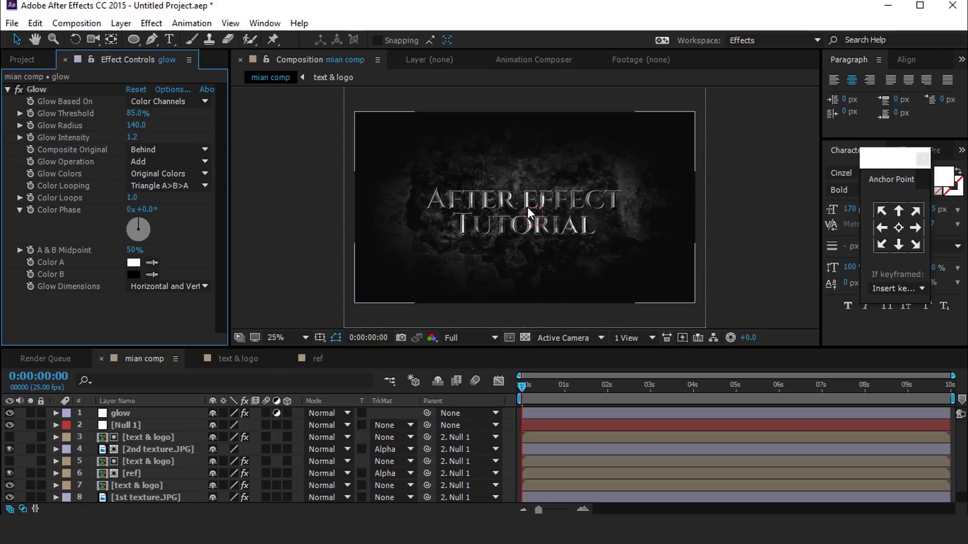
pyautogui.scroll(2, 527, 208)
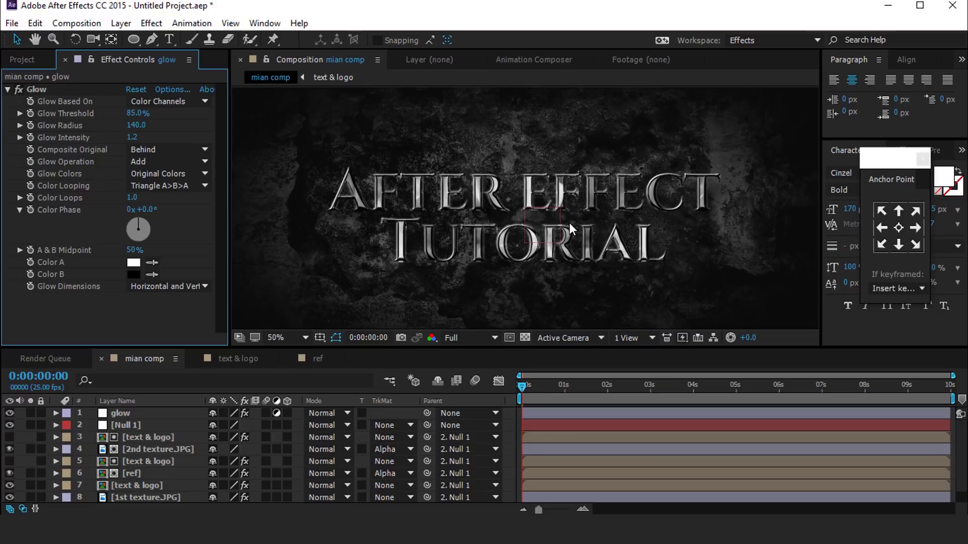
pyautogui.click(19, 89)
pyautogui.scroll(-2, 633, 215)
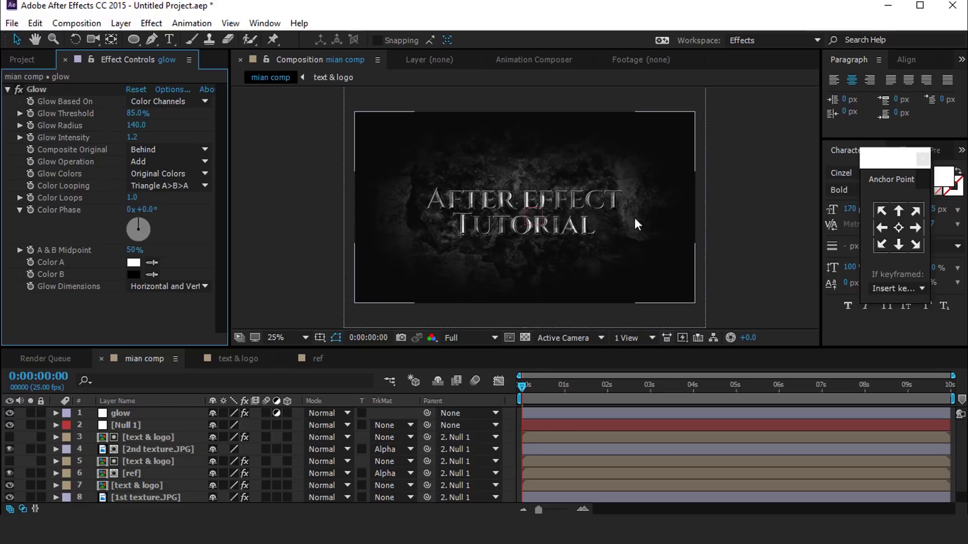
pyautogui.click(8, 90)
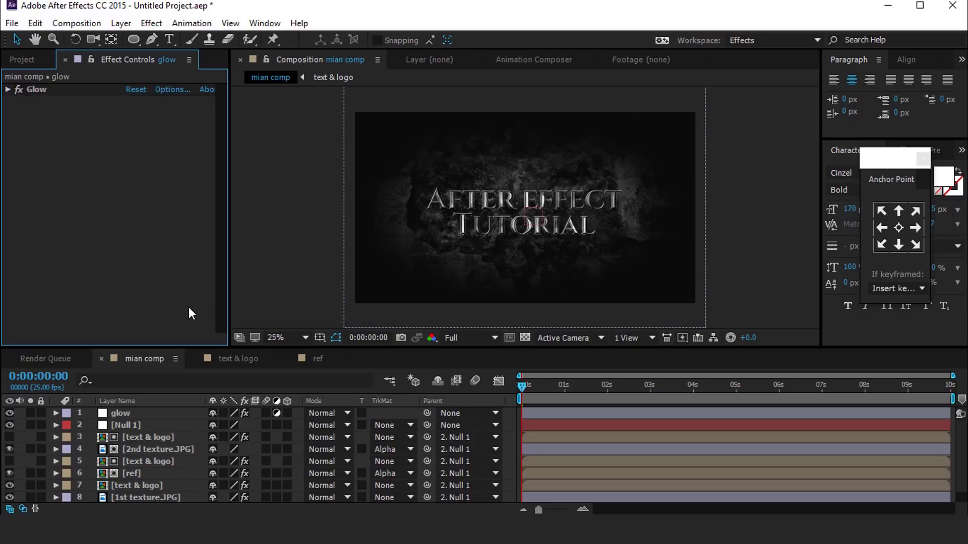
pyautogui.click(30, 60)
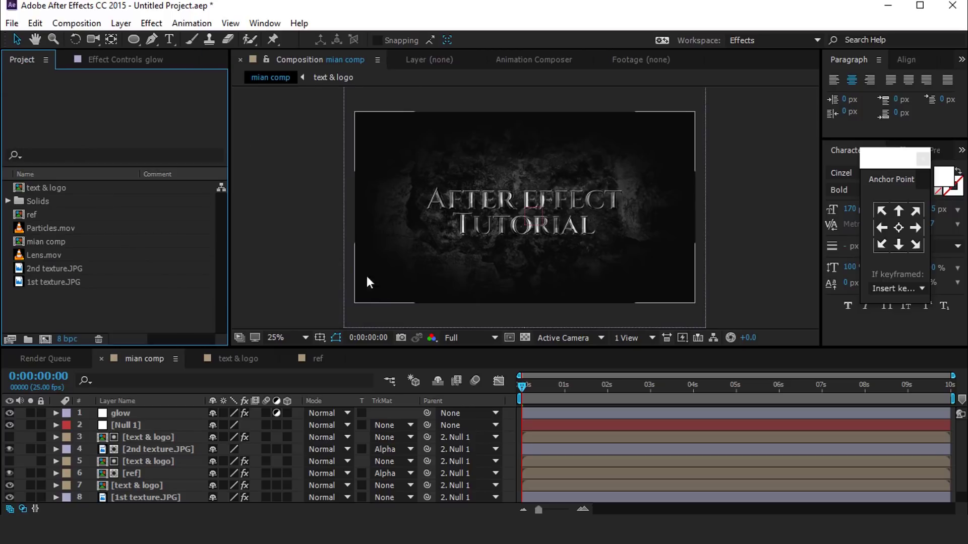
# Add Particles.mov as the top layer of mian comp in Screen blend mode.
pyautogui.click(68, 242)
pyautogui.click(59, 227)
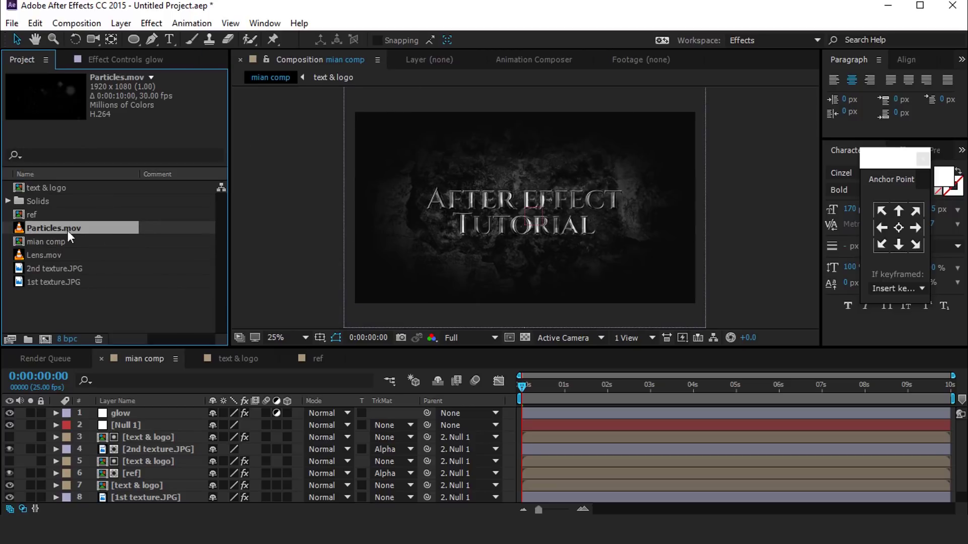
pyautogui.moveTo(20, 234); pyautogui.dragTo(162, 409)
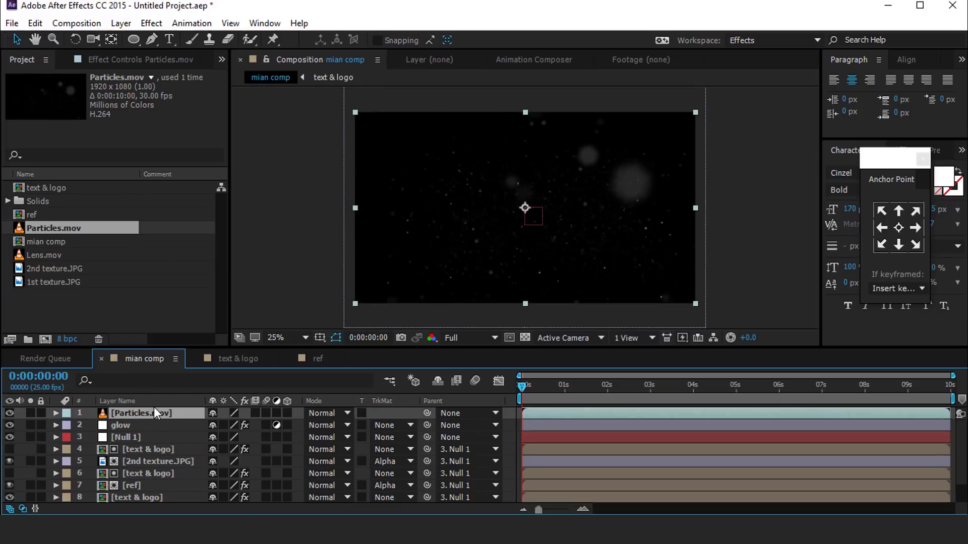
pyautogui.click(342, 413)
pyautogui.click(373, 230)
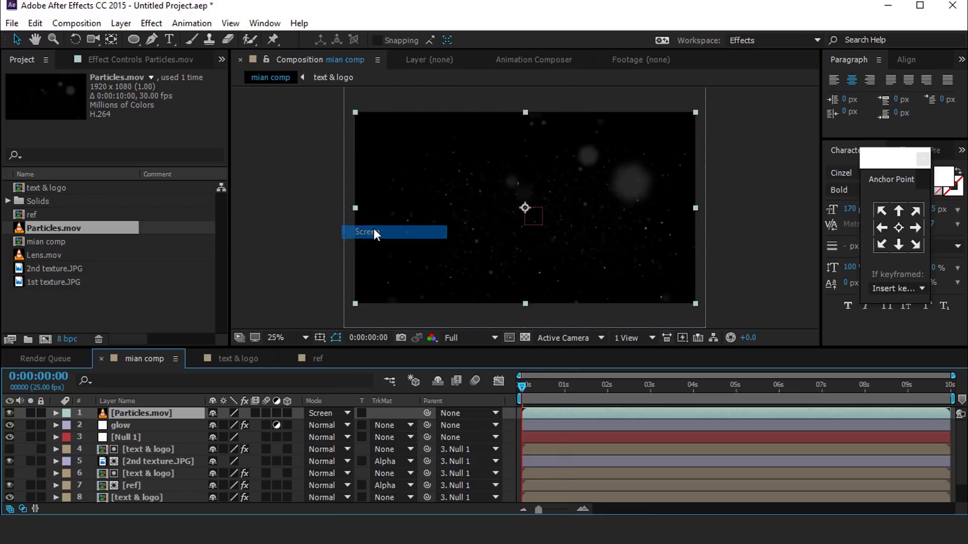
pyautogui.click(291, 287)
# Add a new black solid layer to the composition.
pyautogui.rightClick(249, 253)
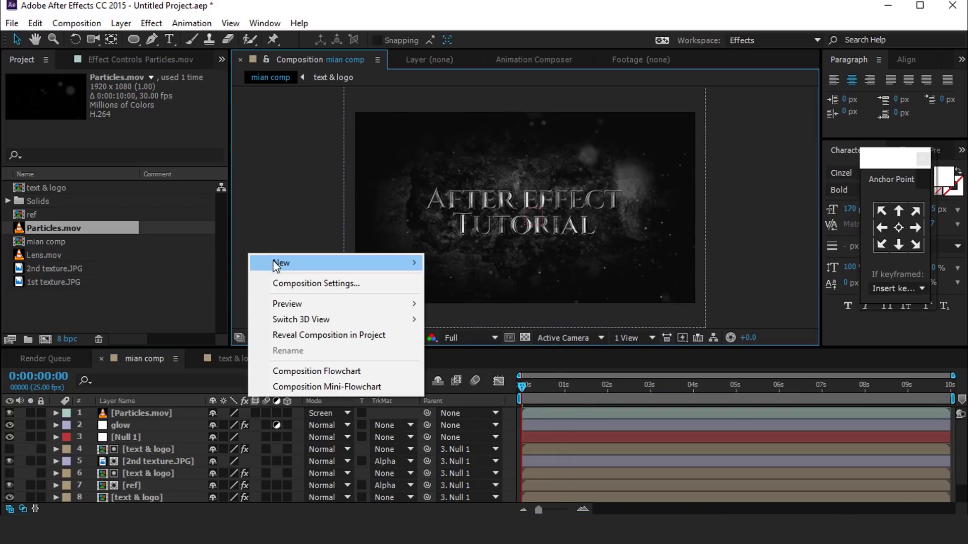
pyautogui.click(479, 300)
pyautogui.click(298, 341)
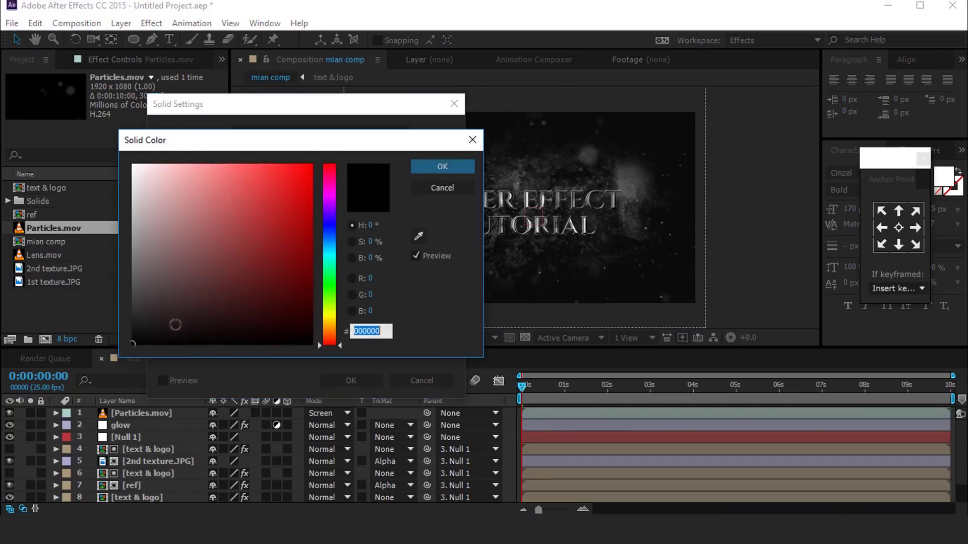
pyautogui.click(444, 163)
pyautogui.click(349, 382)
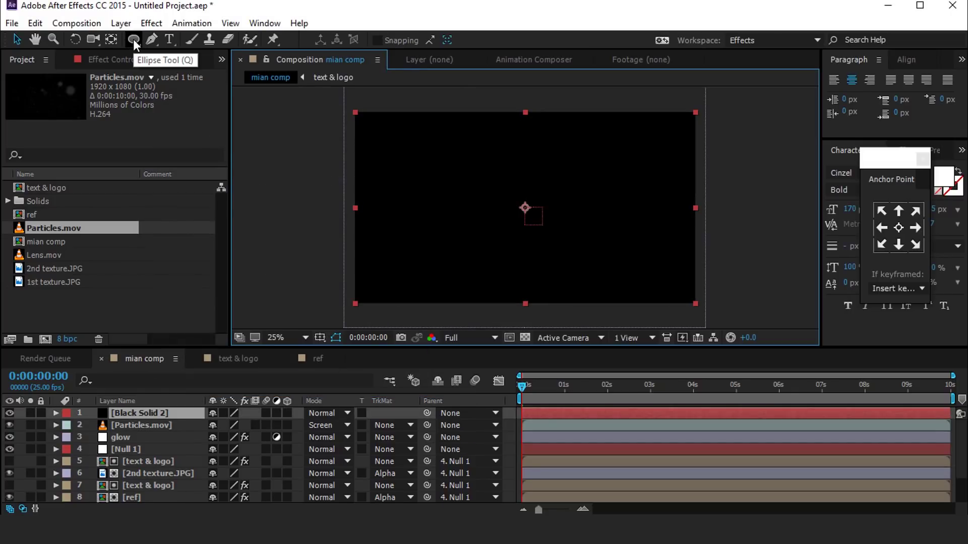
# Give the black solid a subtracted ellipse mask with heavy feathering (about 564 px).
pyautogui.doubleClick(133, 38)
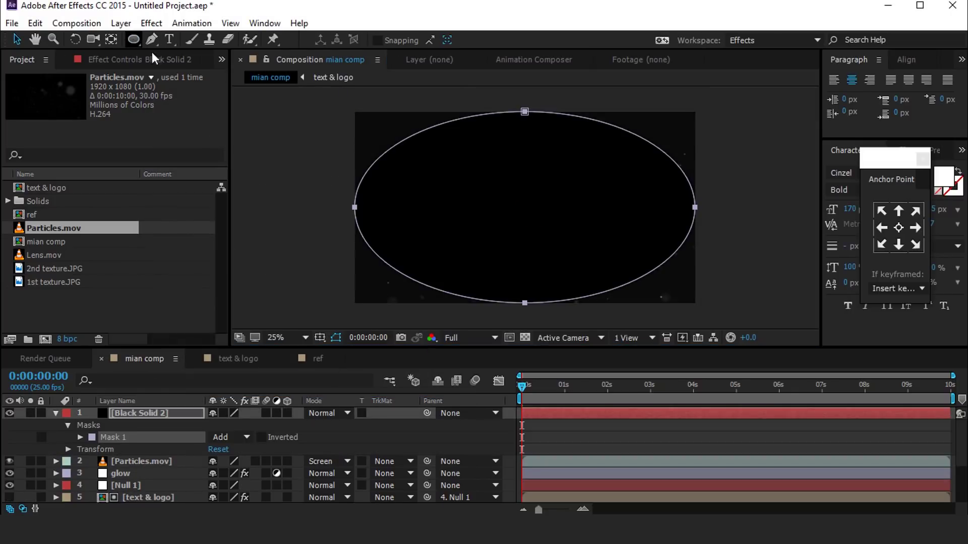
pyautogui.click(236, 435)
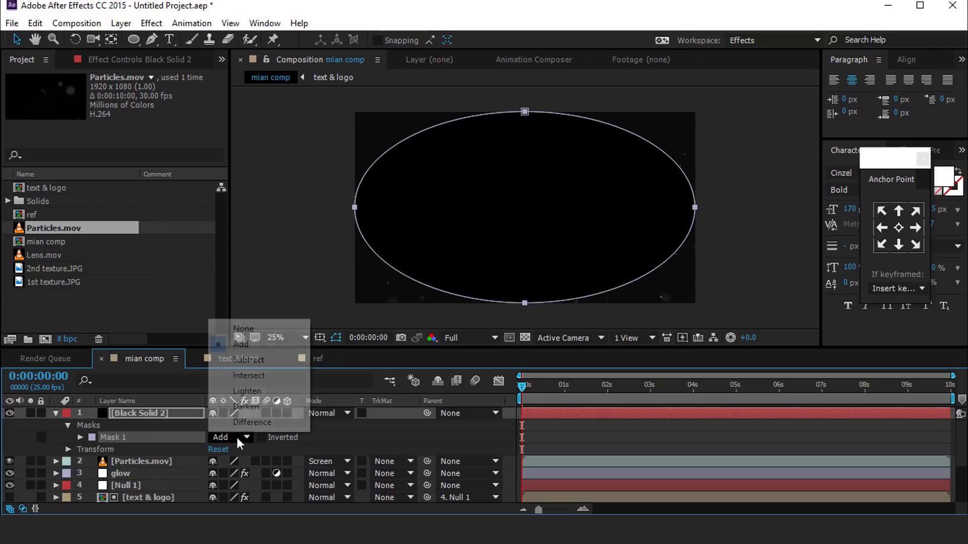
pyautogui.click(249, 361)
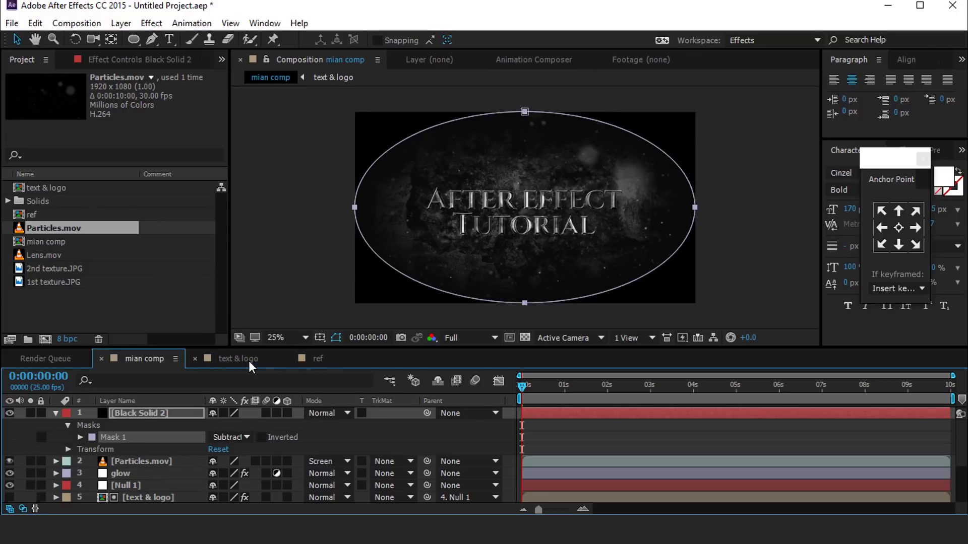
pyautogui.press('f')
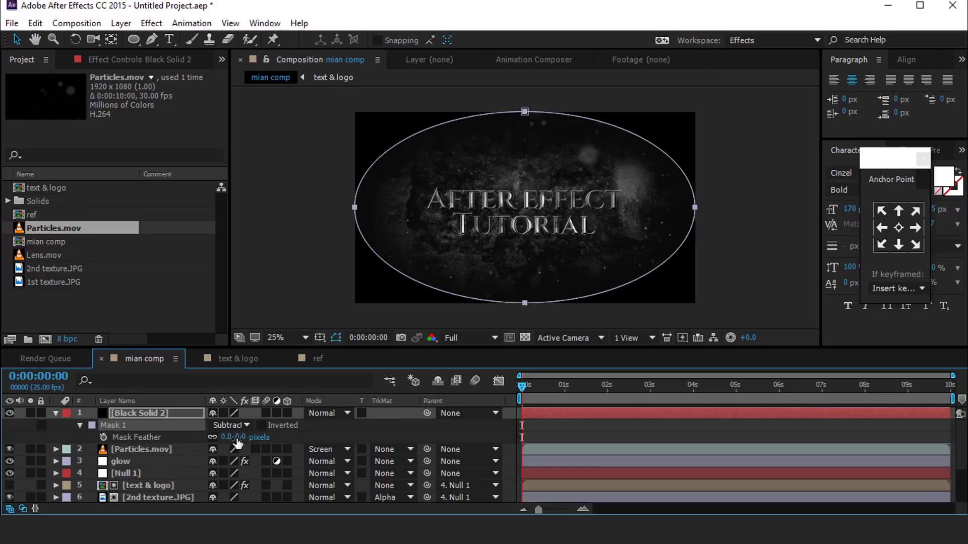
pyautogui.moveTo(237, 437); pyautogui.dragTo(367, 438)
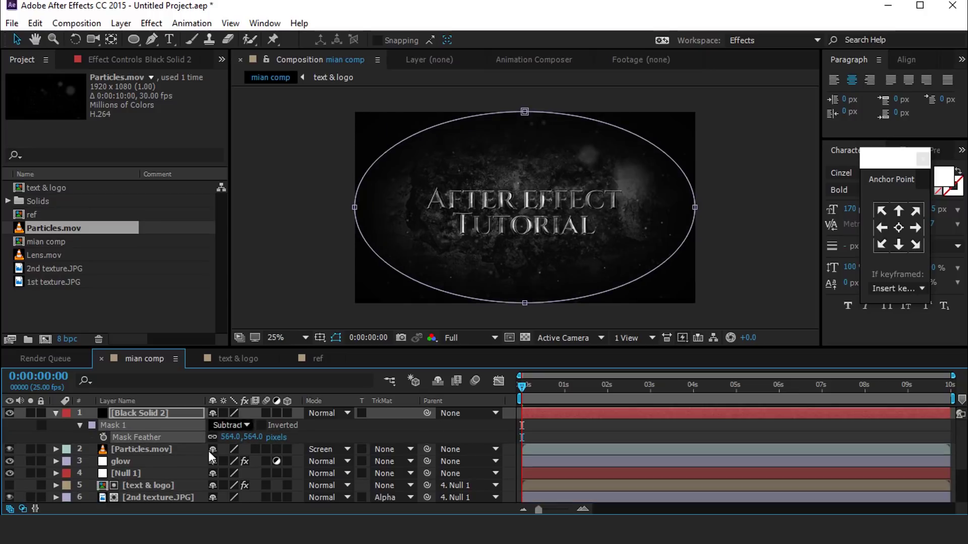
# Set Black Solid 2's opacity to 30% for the vignette.
pyautogui.click(143, 409)
pyautogui.press('t')
pyautogui.moveTo(216, 425); pyautogui.dragTo(189, 430)
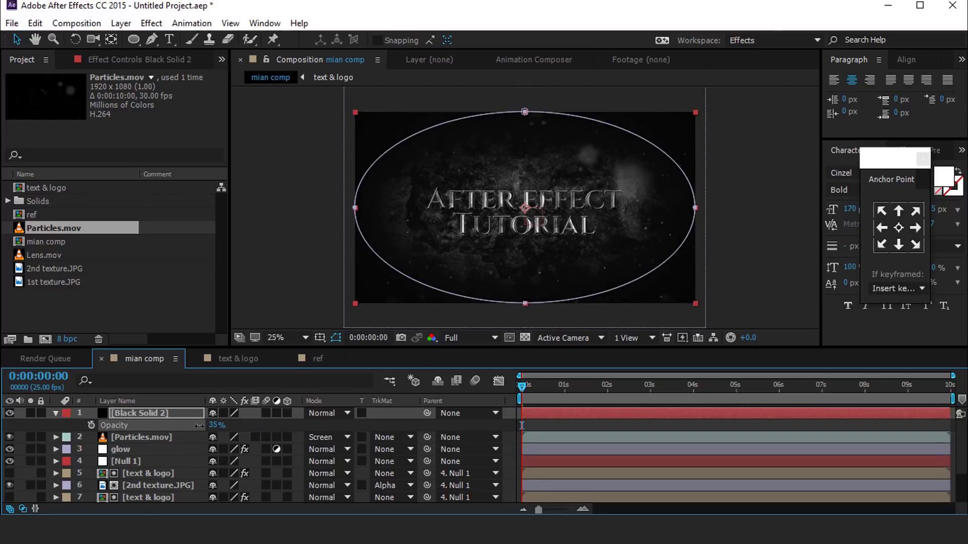
pyautogui.click(217, 426)
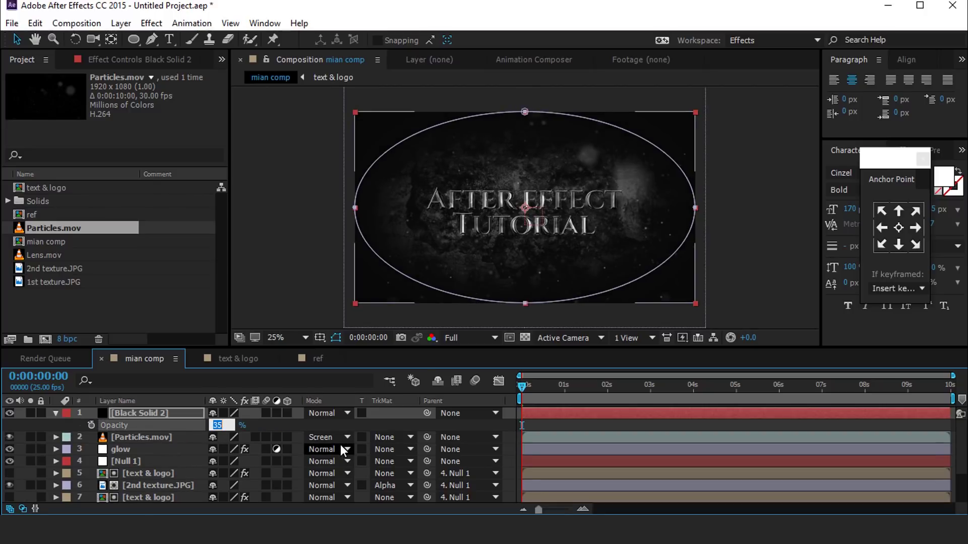
pyautogui.write('30')
pyautogui.press('Return')
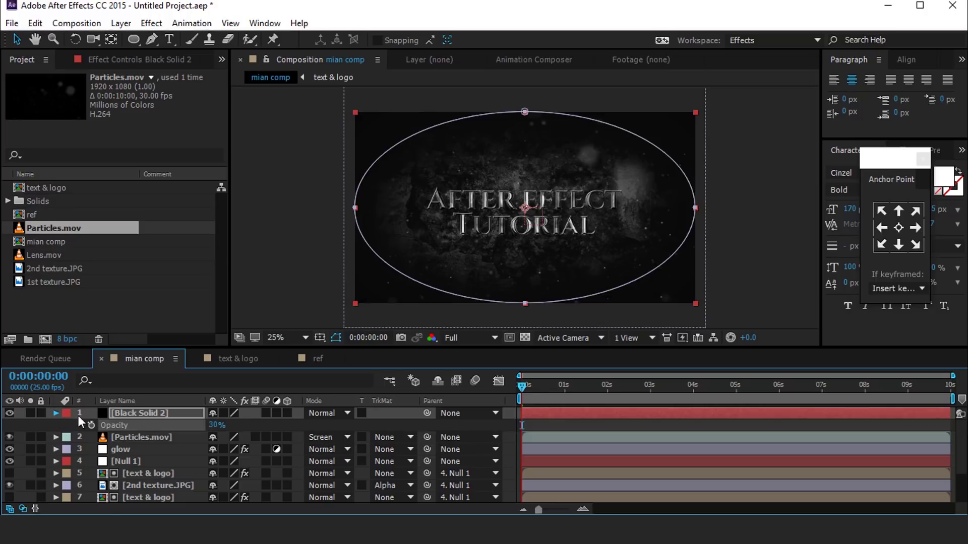
# Add Lens.mov from the project panel as the top layer of the comp.
pyautogui.press('t')
pyautogui.click(109, 302)
pyautogui.click(43, 255)
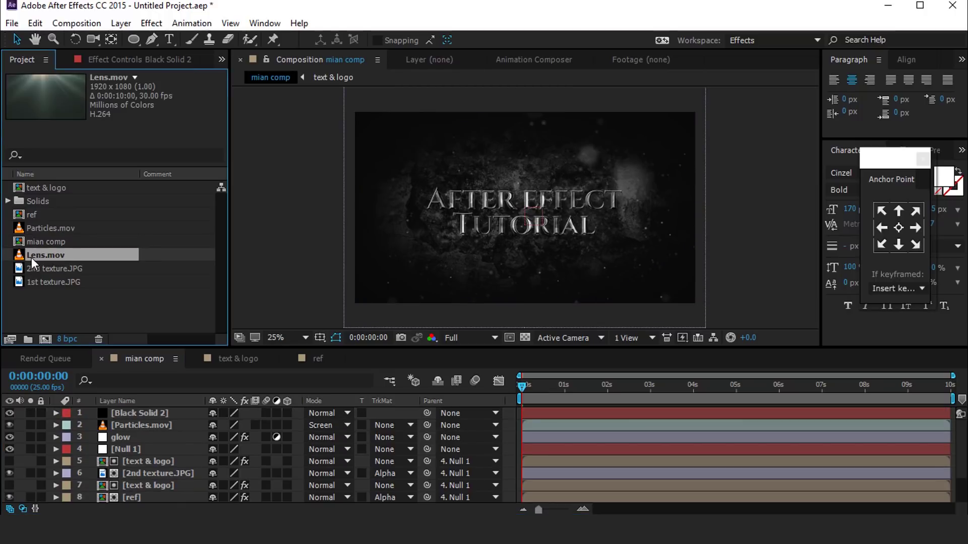
pyautogui.moveTo(20, 256); pyautogui.dragTo(167, 409)
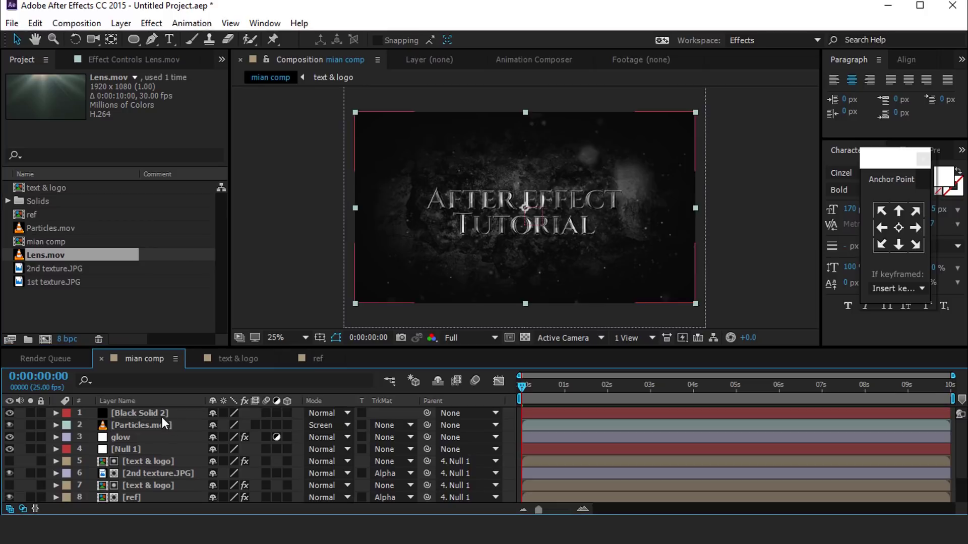
# Scale Lens.mov beyond the frame, nudge it right, and set its blend mode to Add.
pyautogui.moveTo(695, 304); pyautogui.dragTo(761, 332)
pyautogui.moveTo(745, 276); pyautogui.dragTo(749, 276)
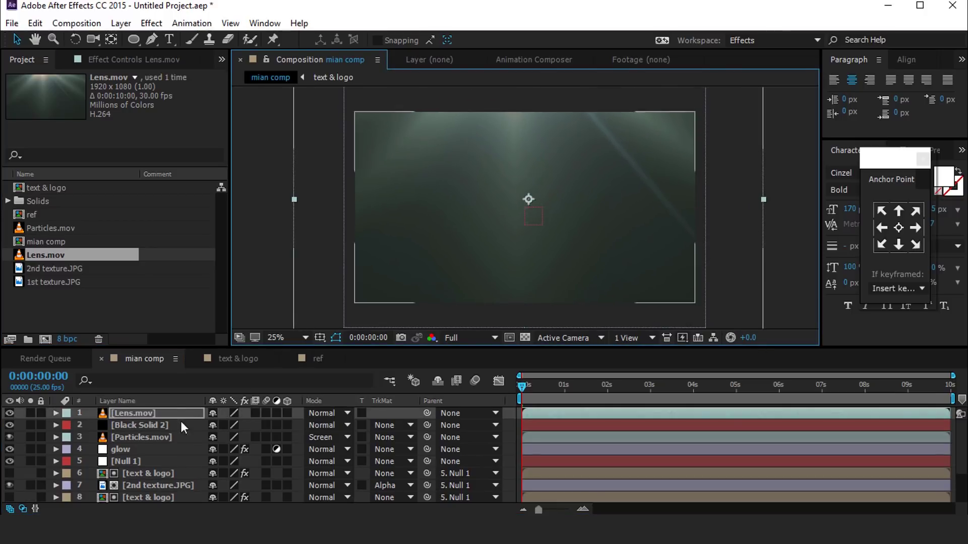
pyautogui.click(353, 411)
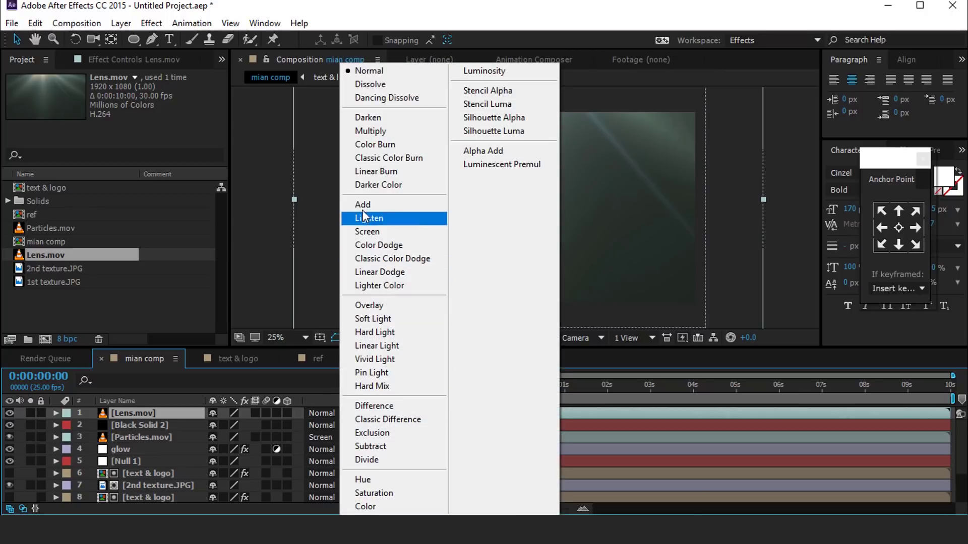
pyautogui.click(361, 209)
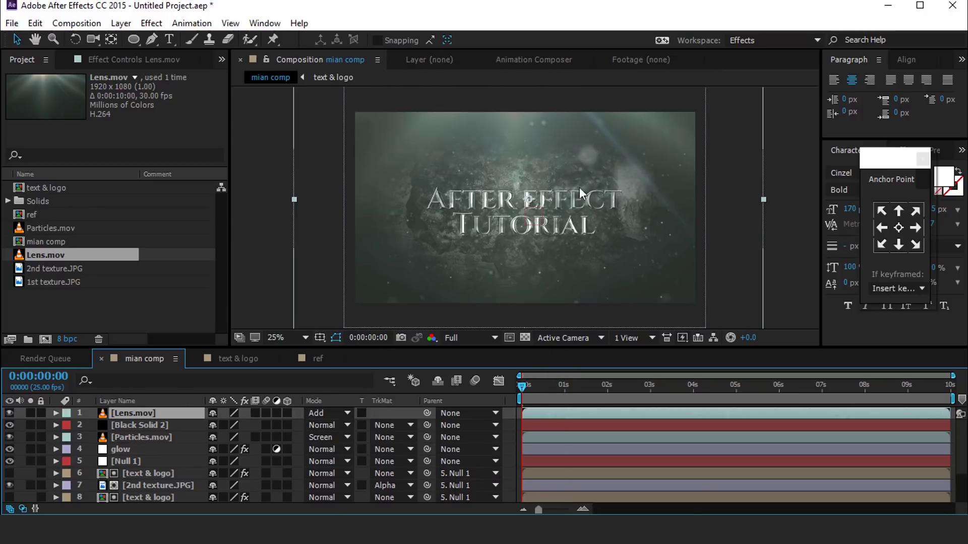
pyautogui.click(416, 198)
# Add a new adjustment layer on top and apply the Sharpen effect to it.
pyautogui.rightClick(248, 212)
pyautogui.moveTo(285, 220)
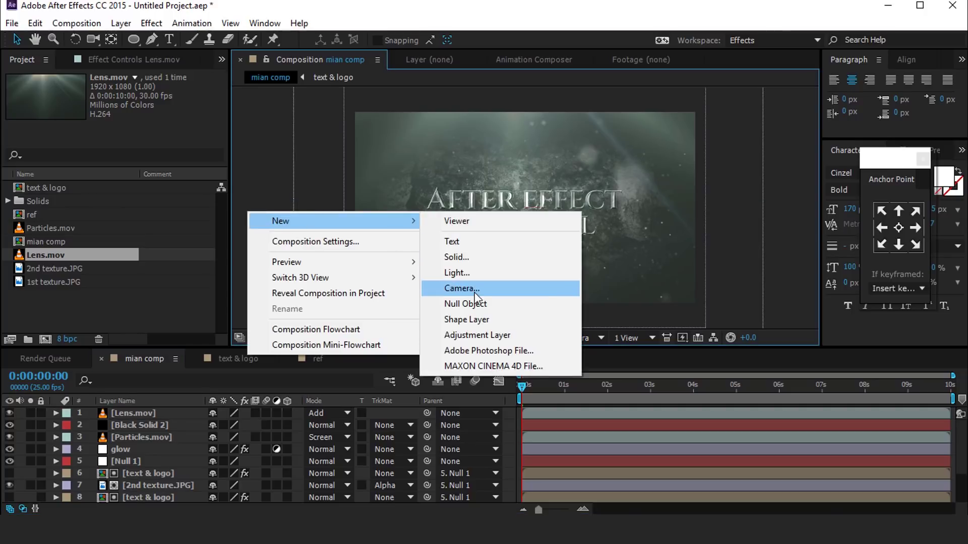
pyautogui.click(501, 334)
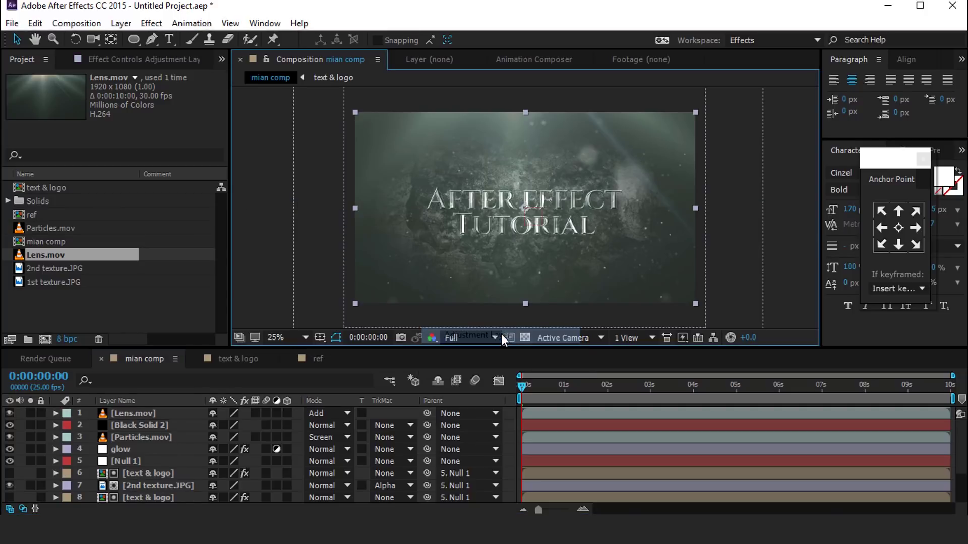
pyautogui.click(158, 415)
pyautogui.hotkey('ctrl', 'space')
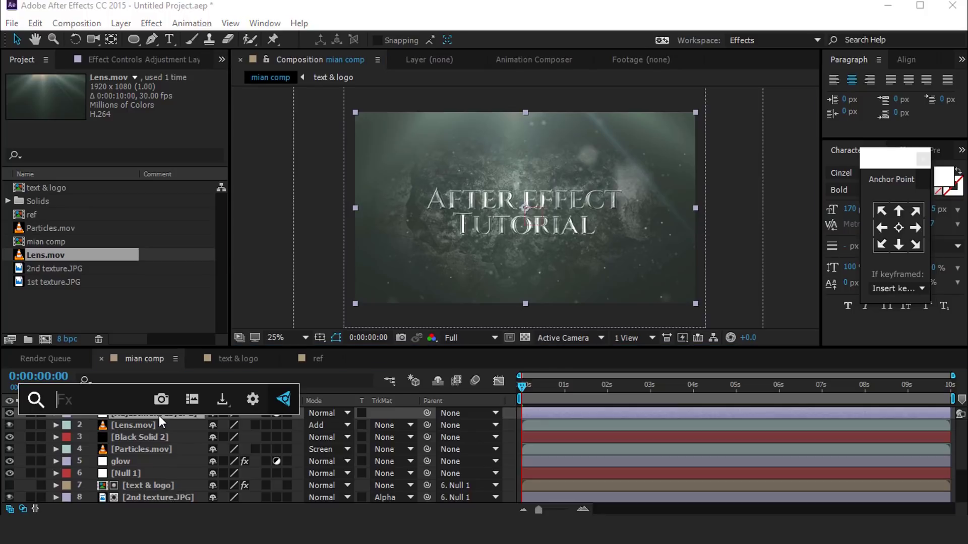
pyautogui.write('sha')
pyautogui.press('Return')
# Rename the adjustment layer to 'shar'.
pyautogui.click(155, 413)
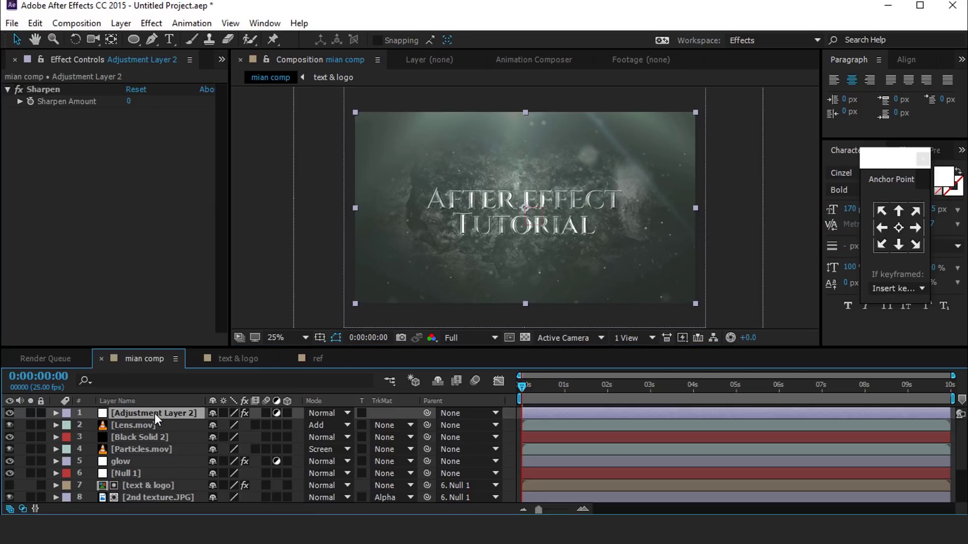
pyautogui.press('Return')
pyautogui.write('sha')
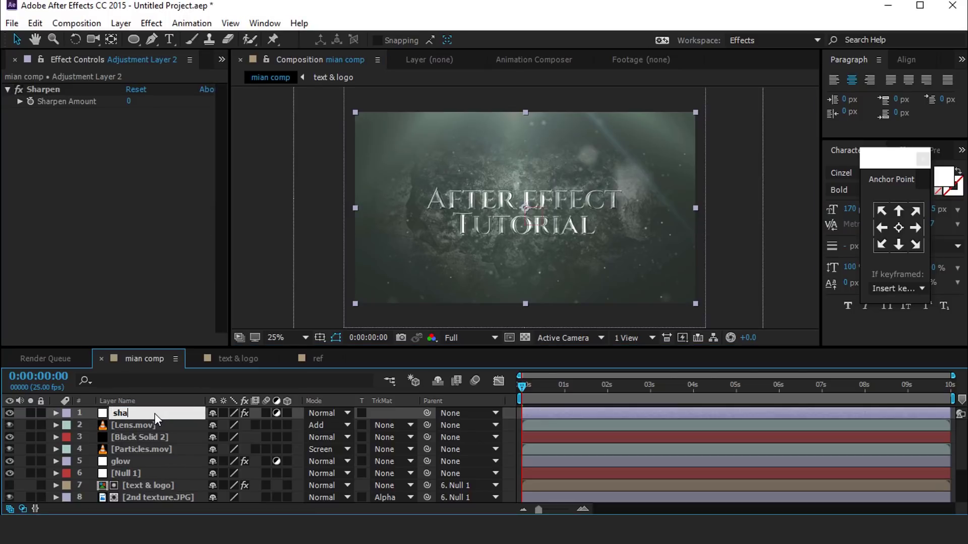
pyautogui.write('r')
pyautogui.press('Return')
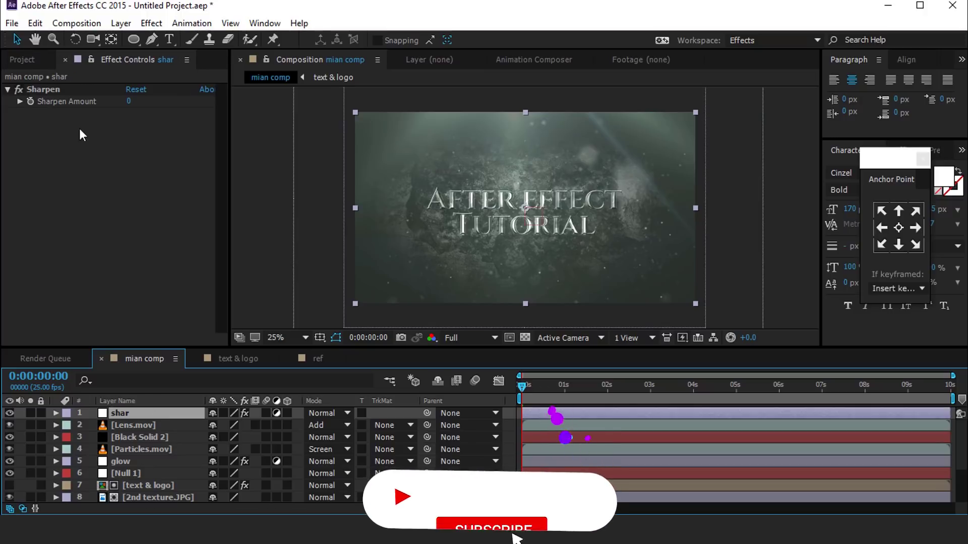
# Set the Sharpen Amount to 40 and deselect the layer in the viewer.
pyautogui.click(128, 110)
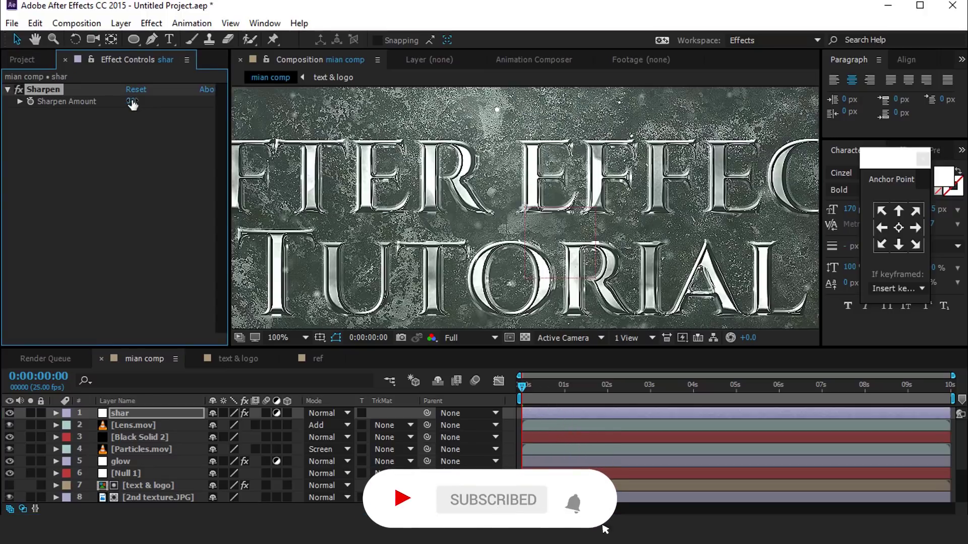
pyautogui.write('40')
pyautogui.press('Return')
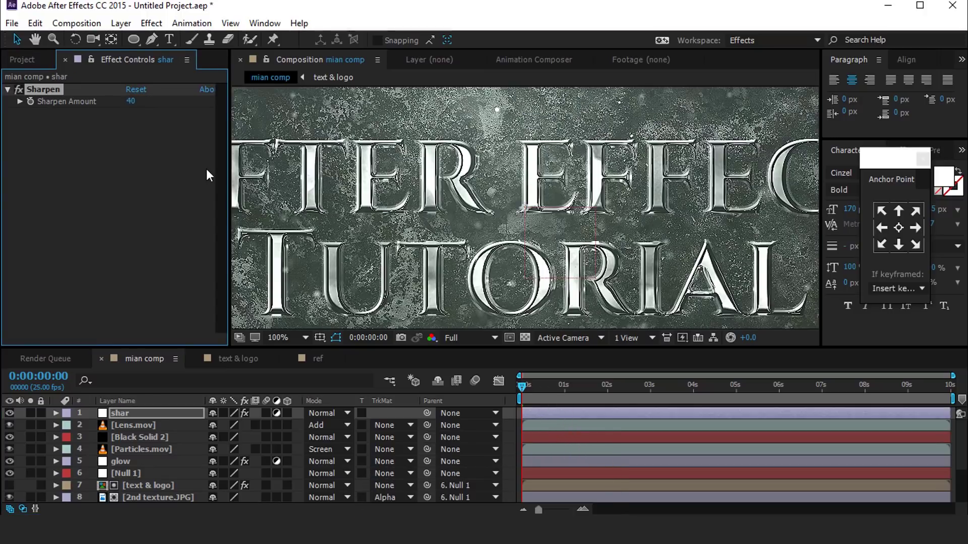
pyautogui.scroll(-2, 572, 189)
pyautogui.scroll(-1, 572, 189)
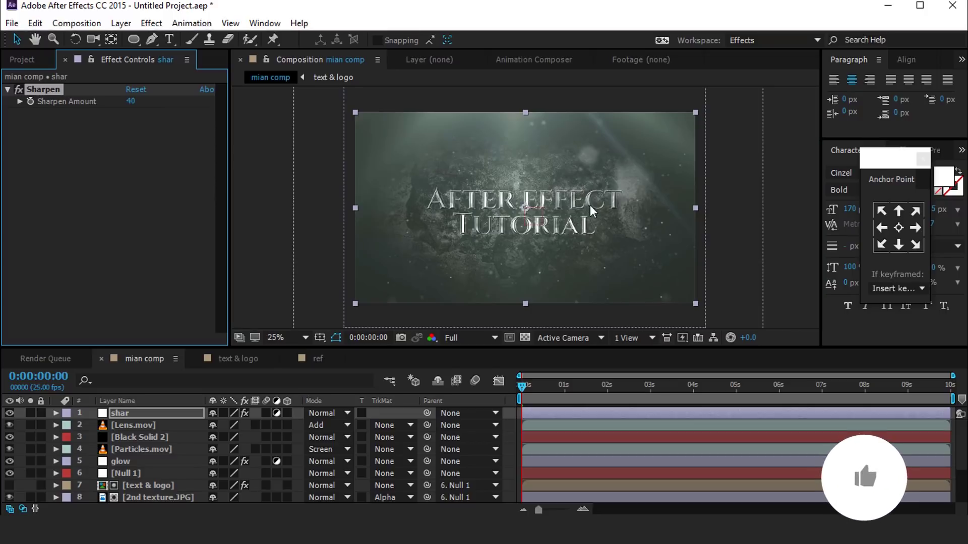
pyautogui.click(789, 228)
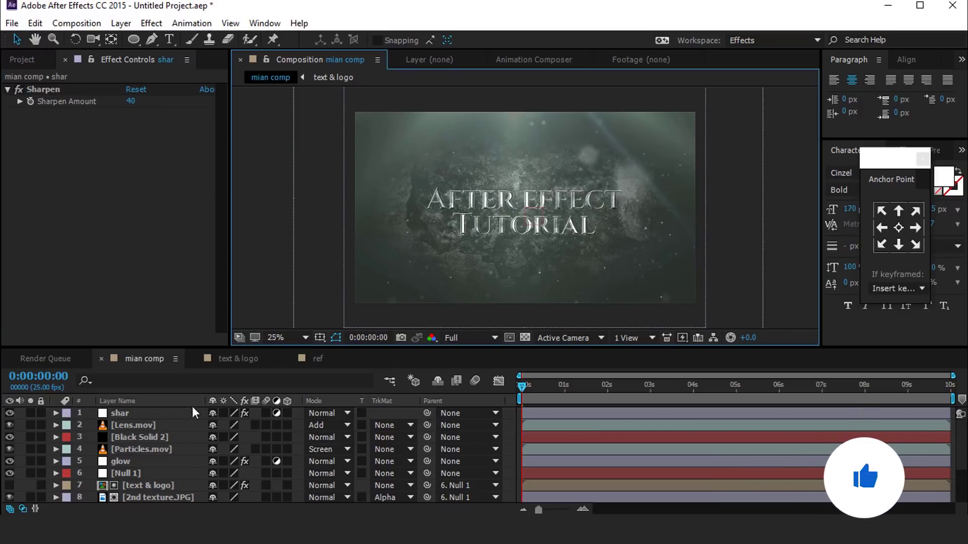
# Add a new adjustment layer and apply the Curves effect to it.
pyautogui.rightClick(263, 238)
pyautogui.moveTo(300, 244)
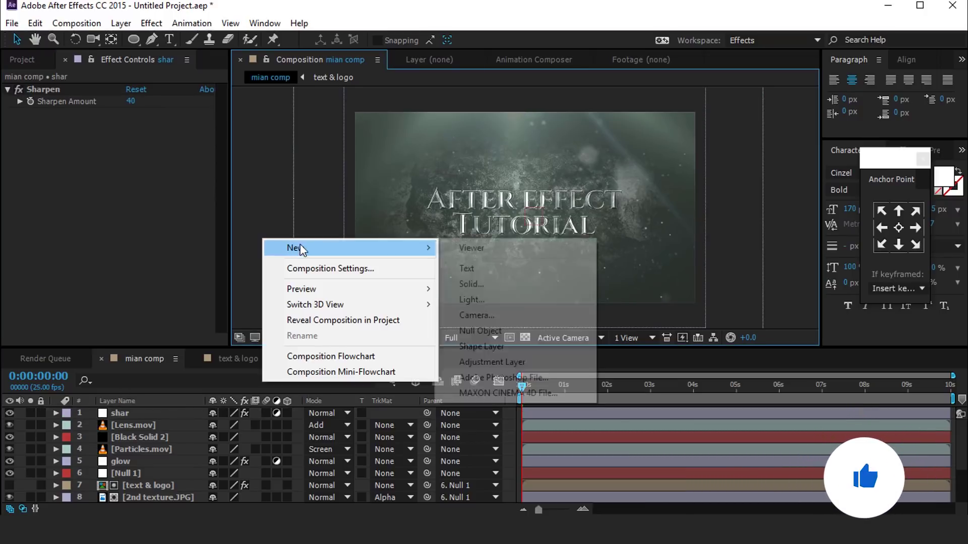
pyautogui.click(489, 366)
pyautogui.click(147, 413)
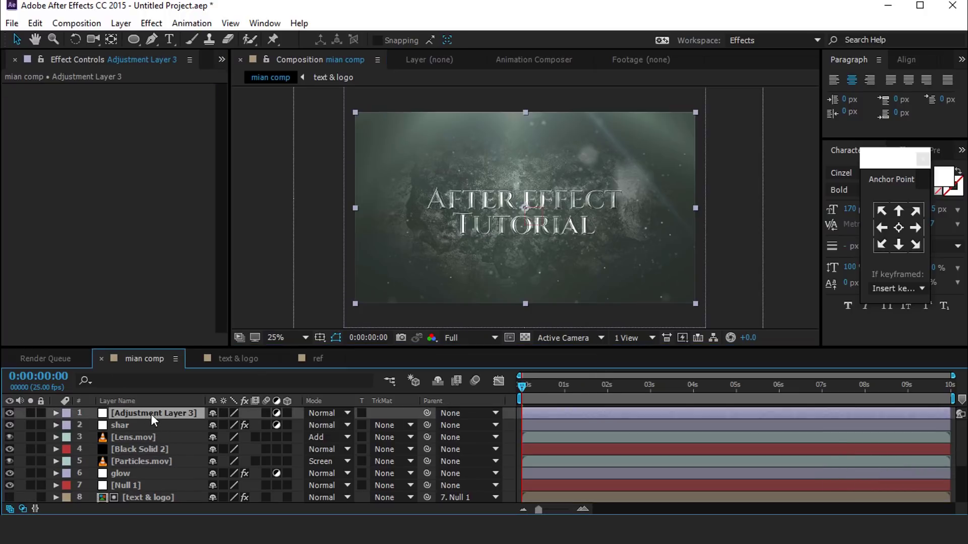
pyautogui.hotkey('ctrl', 'space')
pyautogui.write('cur')
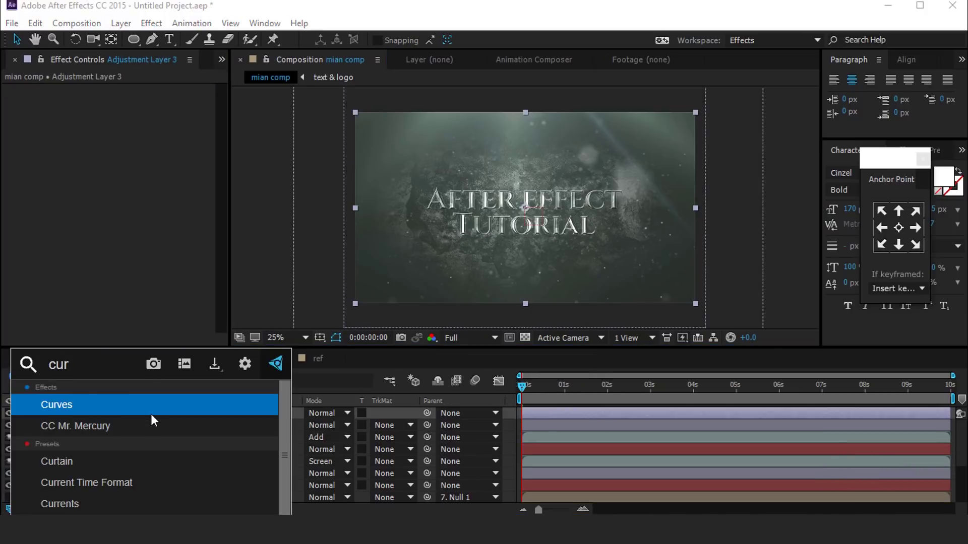
pyautogui.press('Return')
# Rename the adjustment layer to 'cc' and shape an RGB S-curve.
pyautogui.click(151, 414)
pyautogui.press('Return')
pyautogui.write('cc')
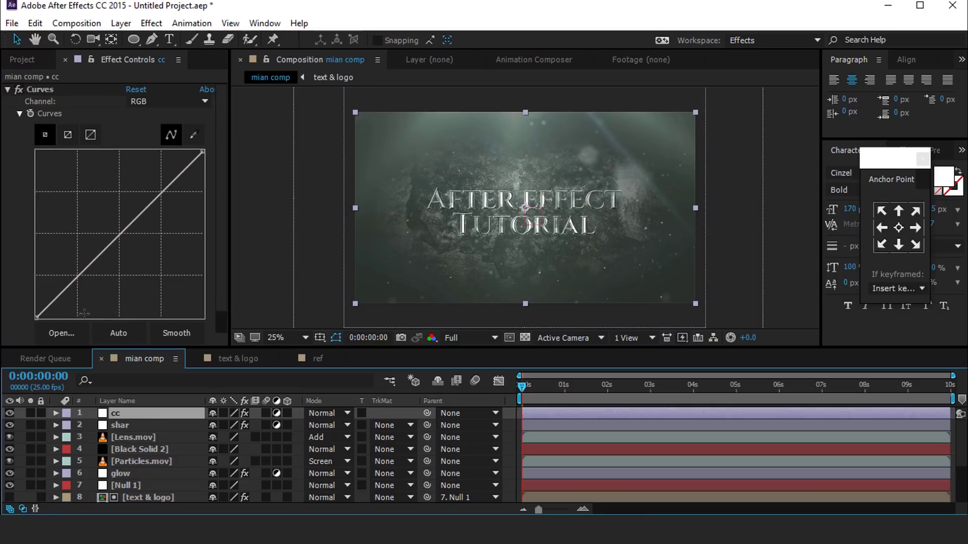
pyautogui.moveTo(75, 281); pyautogui.dragTo(83, 284)
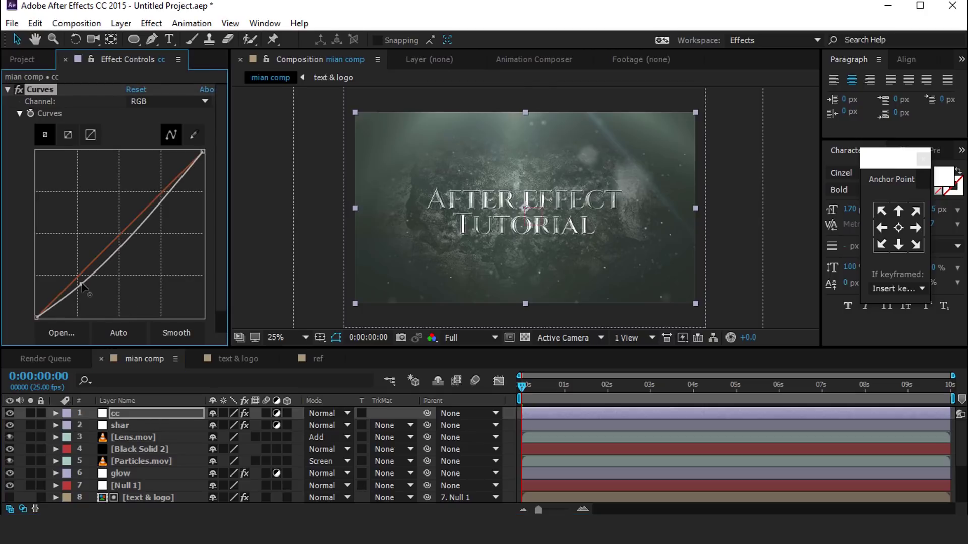
pyautogui.moveTo(162, 192); pyautogui.dragTo(157, 189)
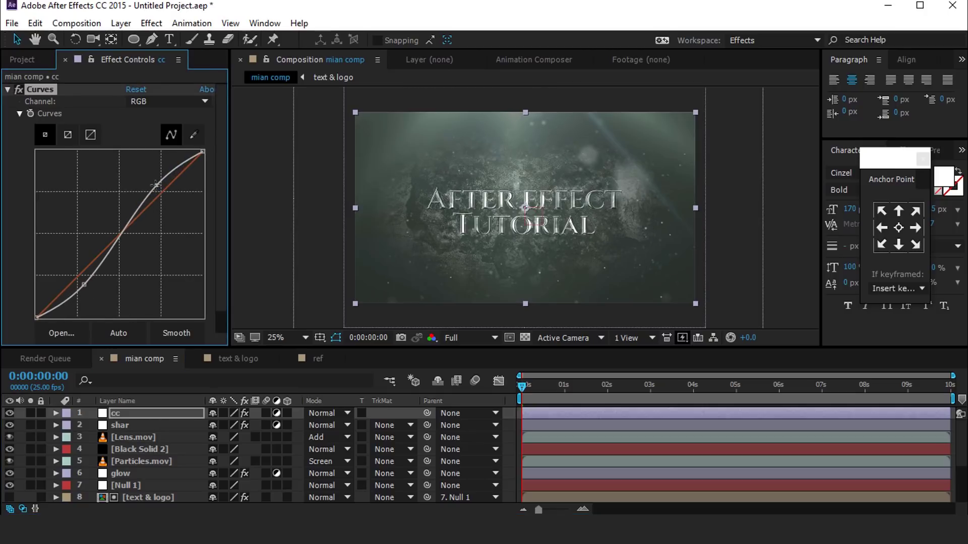
# Lift the Blue channel's shadows in Curves.
pyautogui.click(166, 101)
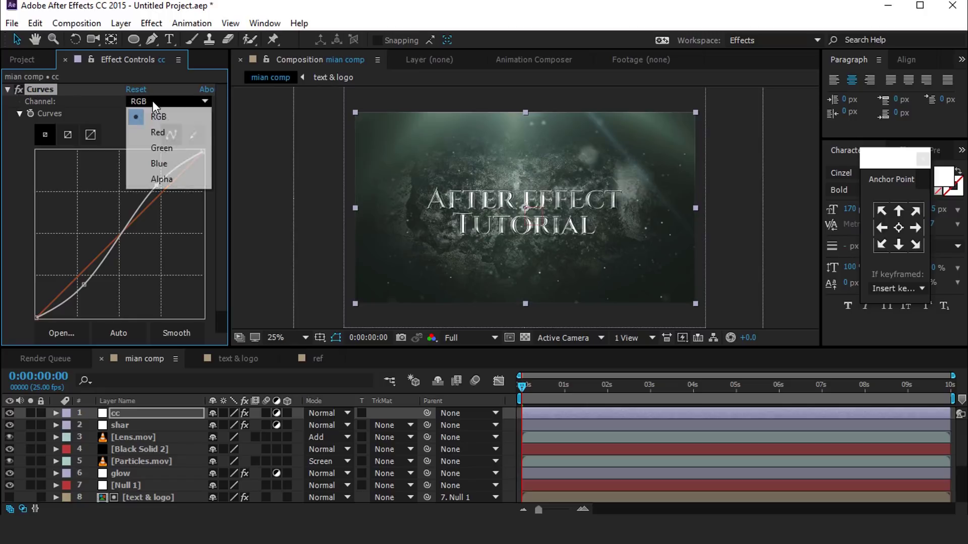
pyautogui.click(167, 168)
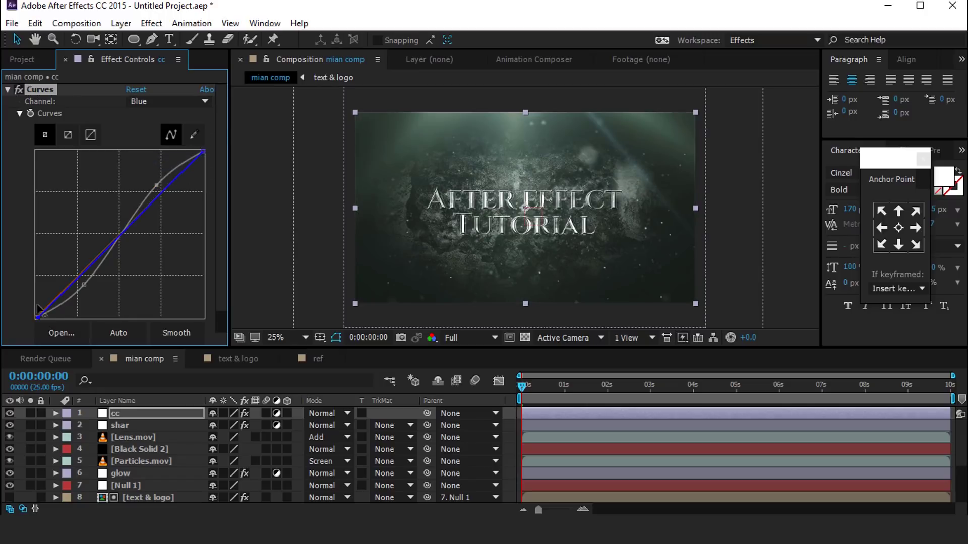
pyautogui.moveTo(38, 317)
pyautogui.mouseDown()
pyautogui.moveTo(33, 291)
pyautogui.moveTo(37, 306)
pyautogui.mouseUp()
# Refine the RGB S-curve with deeper shadows and higher highlights, then collapse Curves.
pyautogui.moveTo(83, 286); pyautogui.dragTo(88, 288)
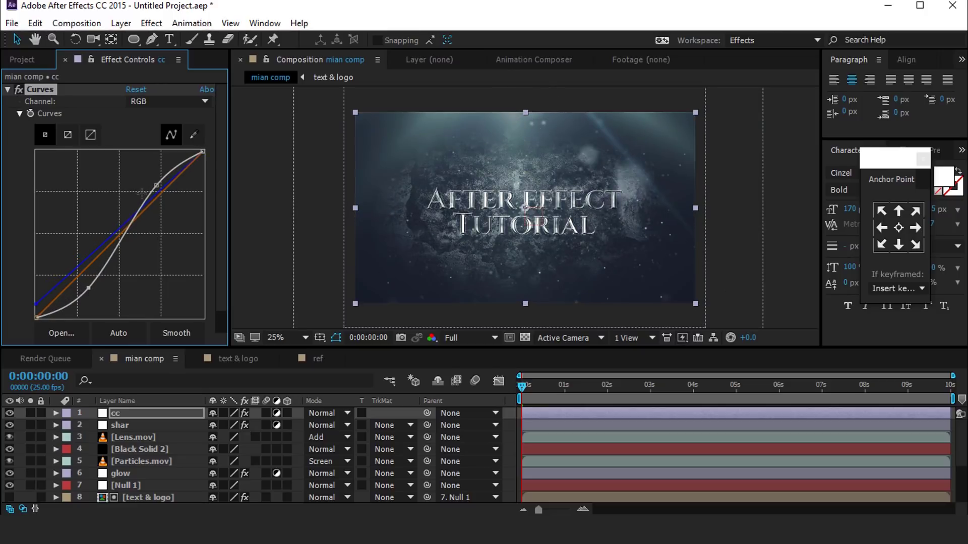
pyautogui.moveTo(158, 185); pyautogui.dragTo(157, 176)
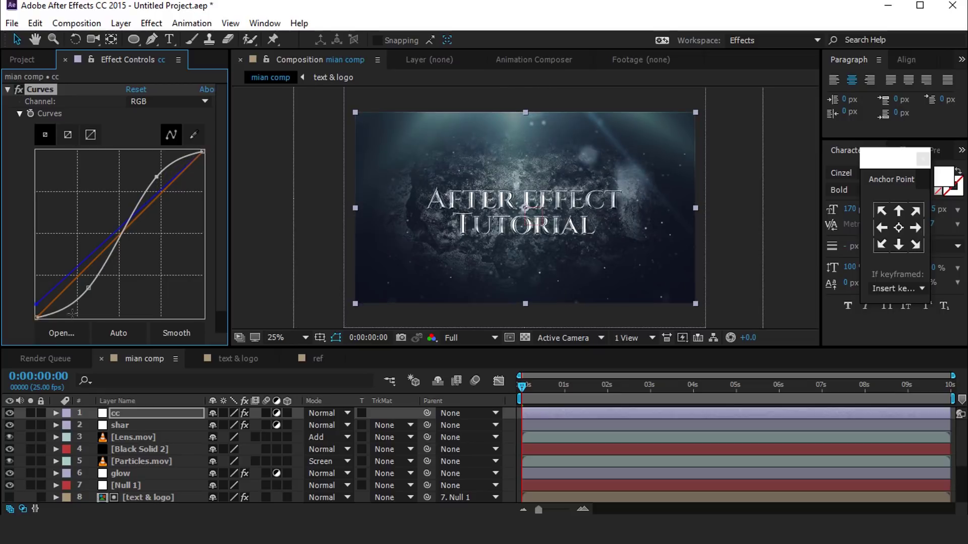
pyautogui.moveTo(88, 288); pyautogui.dragTo(96, 287)
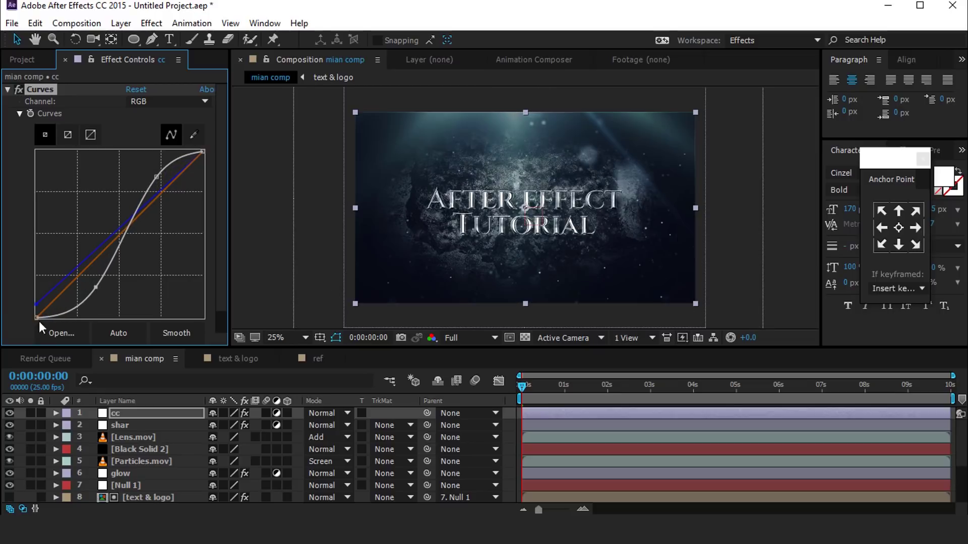
pyautogui.click(37, 305)
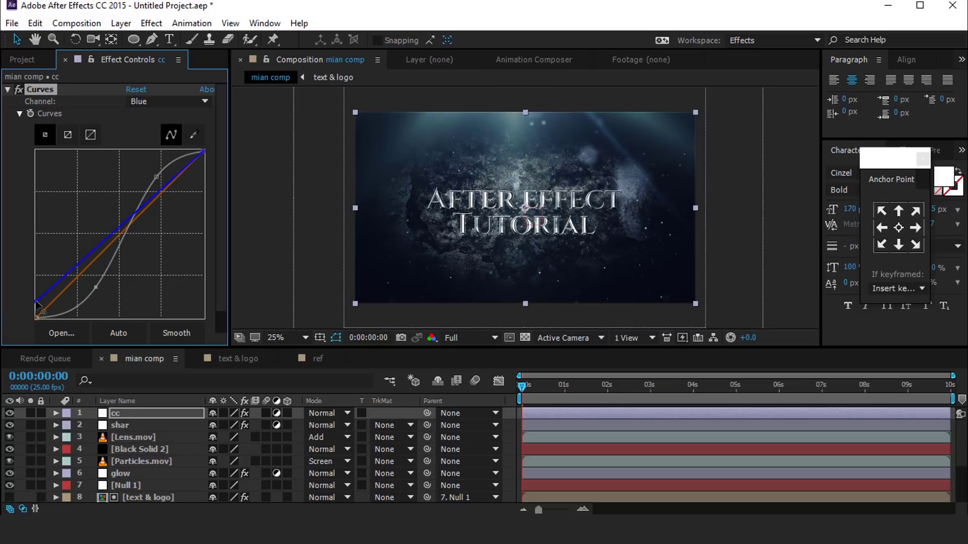
pyautogui.moveTo(160, 176); pyautogui.dragTo(162, 175)
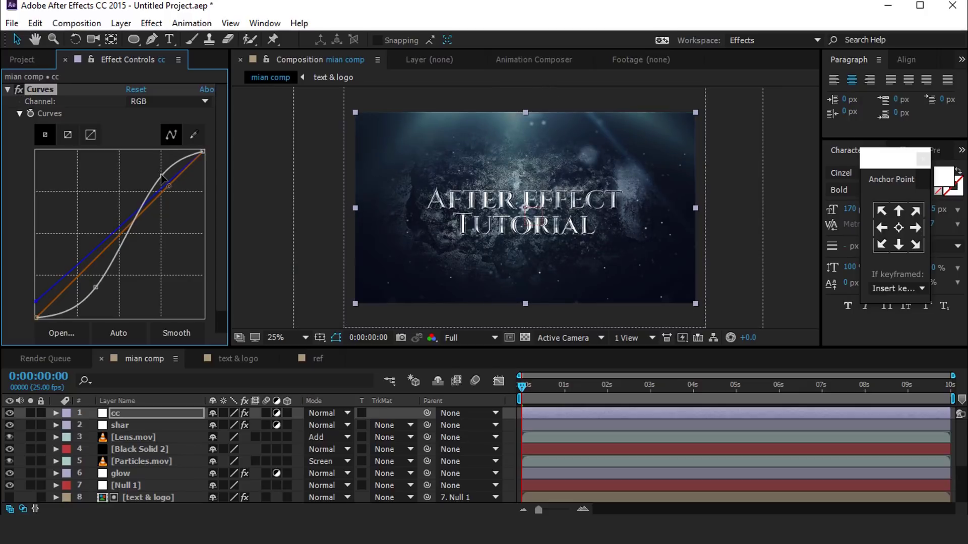
pyautogui.click(7, 90)
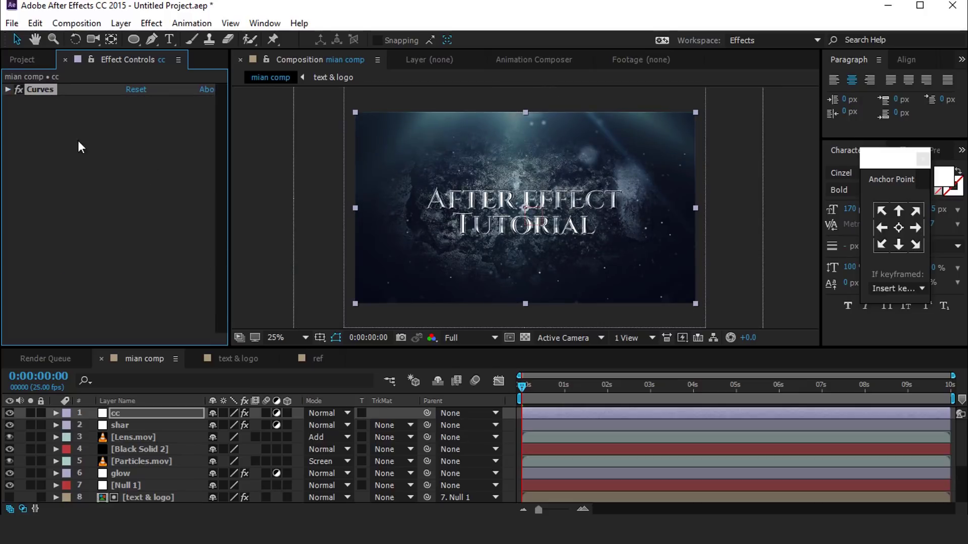
pyautogui.click(23, 59)
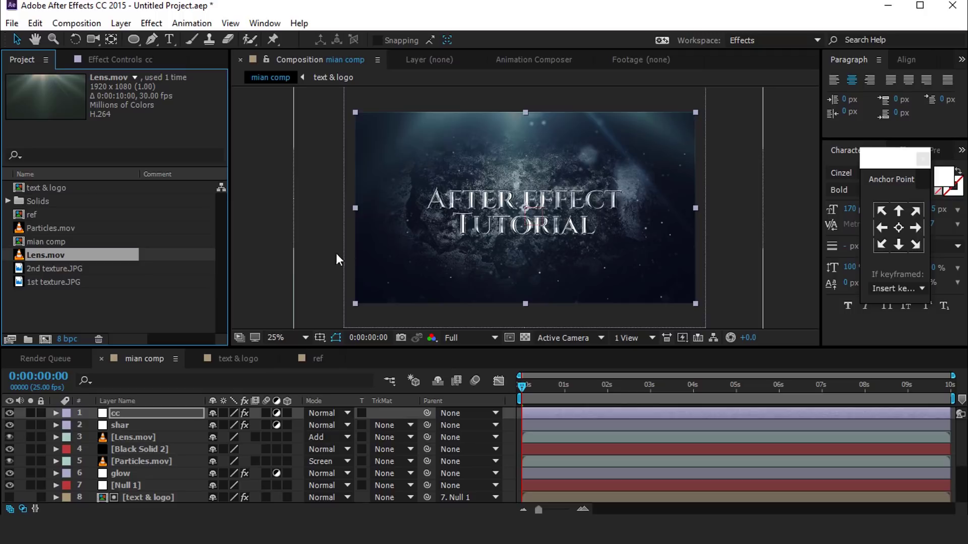
# Draw a rectangle shape bar across the composition's top edge.
pyautogui.click(255, 159)
pyautogui.click(172, 289)
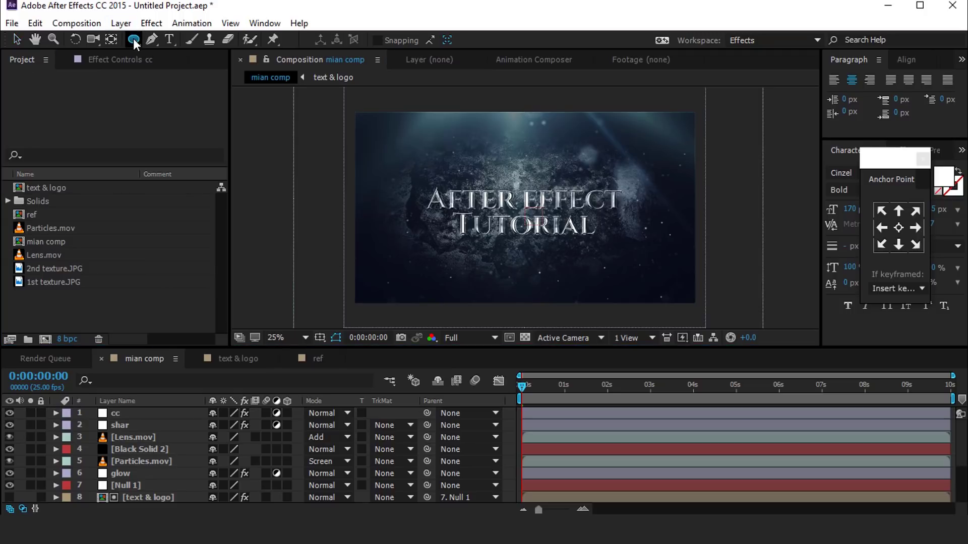
pyautogui.moveTo(133, 39); pyautogui.dragTo(174, 37)
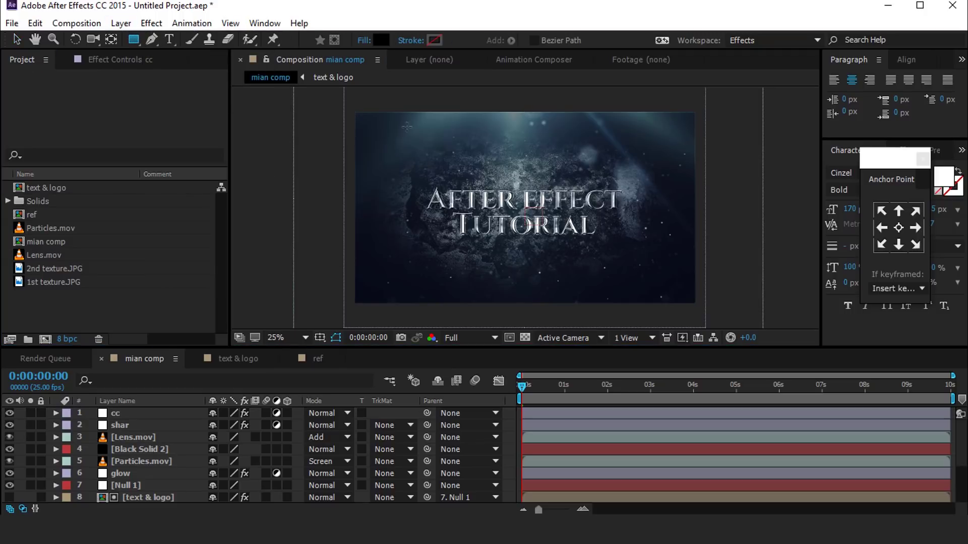
pyautogui.moveTo(339, 103)
pyautogui.mouseDown()
pyautogui.moveTo(504, 132)
pyautogui.moveTo(710, 129)
pyautogui.mouseUp()
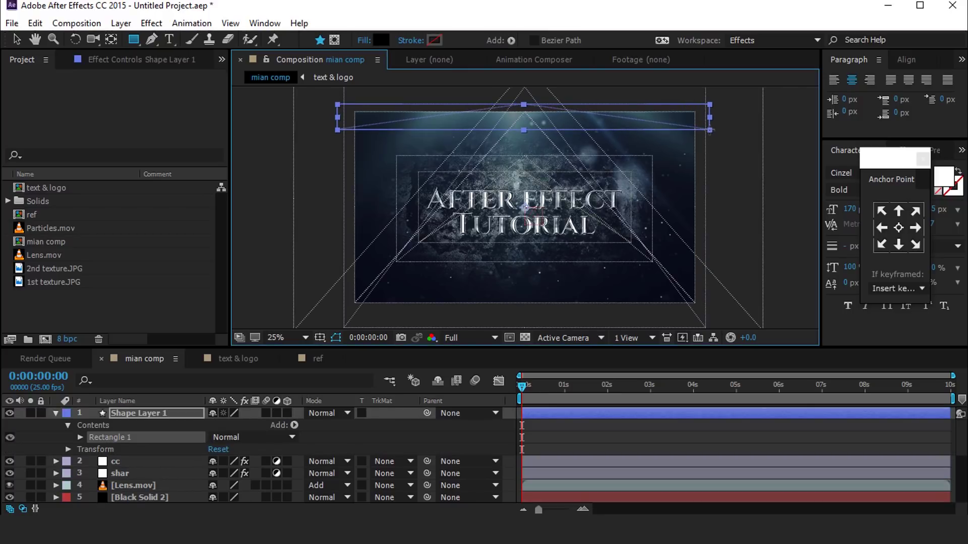
# Duplicate the top bar and align the copy to the composition's bottom edge.
pyautogui.click(16, 40)
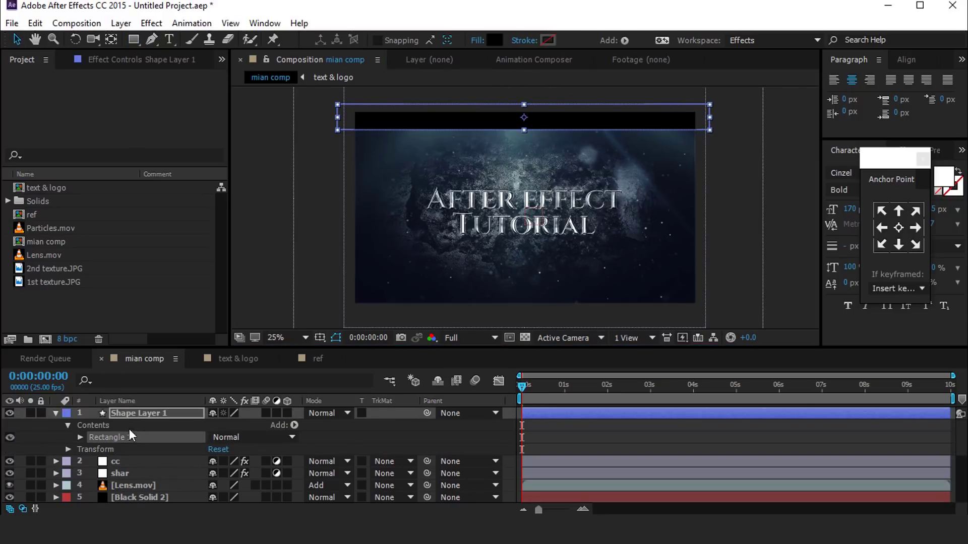
pyautogui.hotkey('ctrl', '`')
pyautogui.click(150, 413)
pyautogui.hotkey('ctrl', 'd')
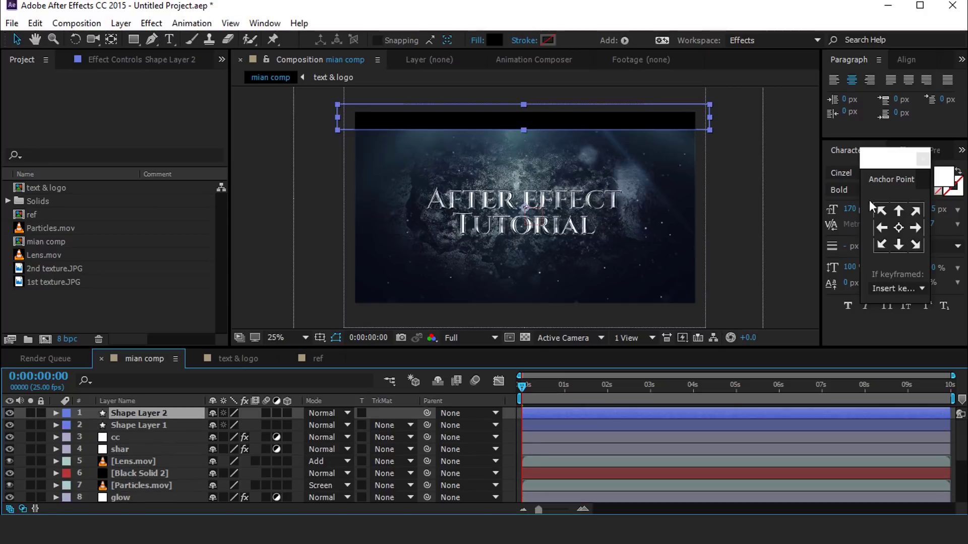
pyautogui.click(927, 61)
pyautogui.click(932, 95)
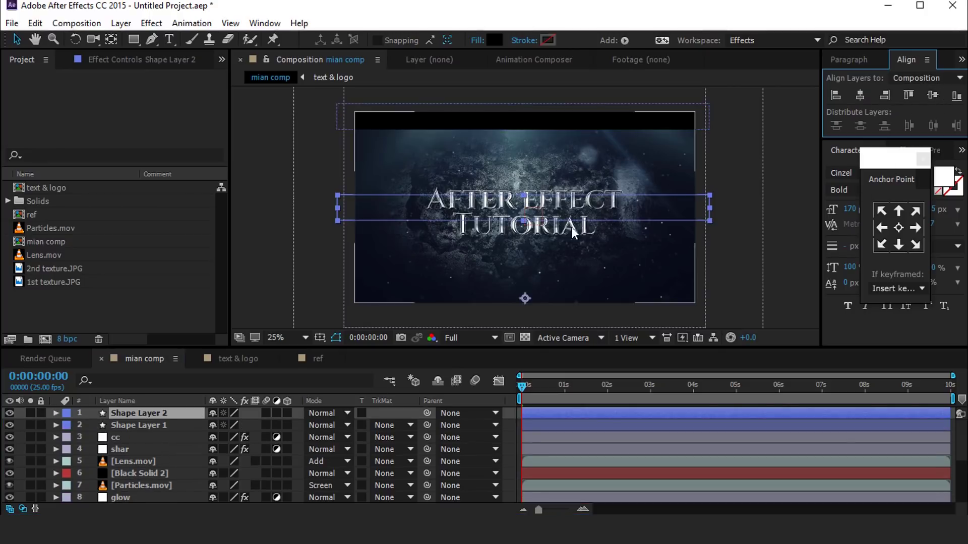
pyautogui.click(956, 95)
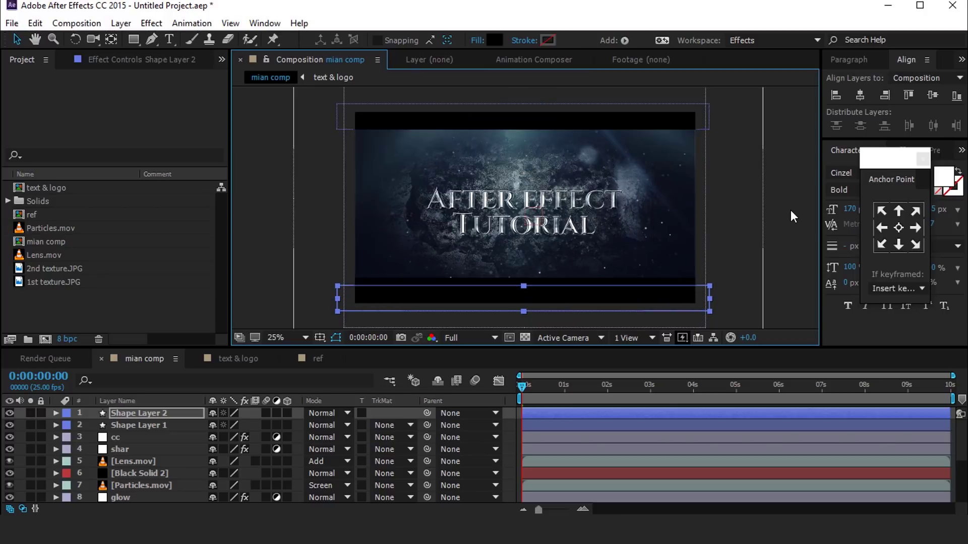
pyautogui.click(766, 174)
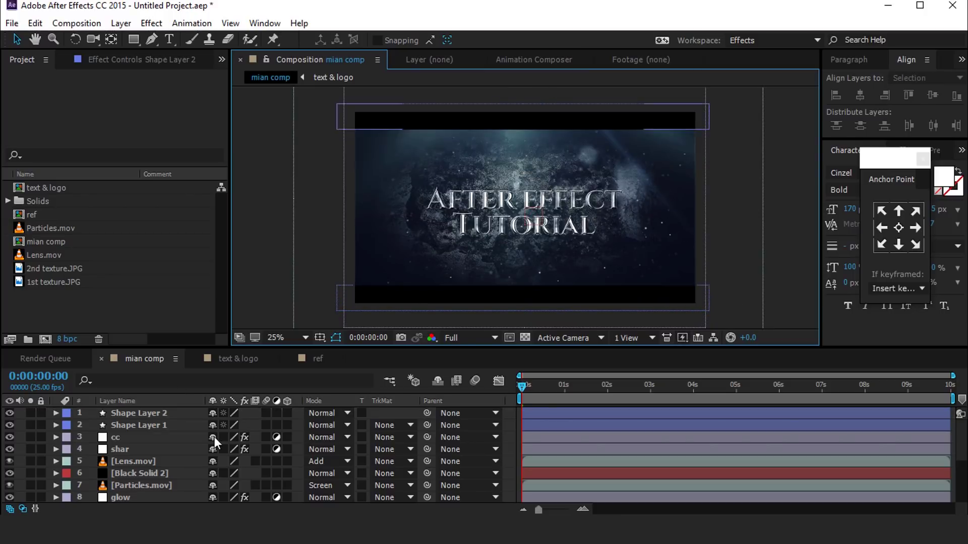